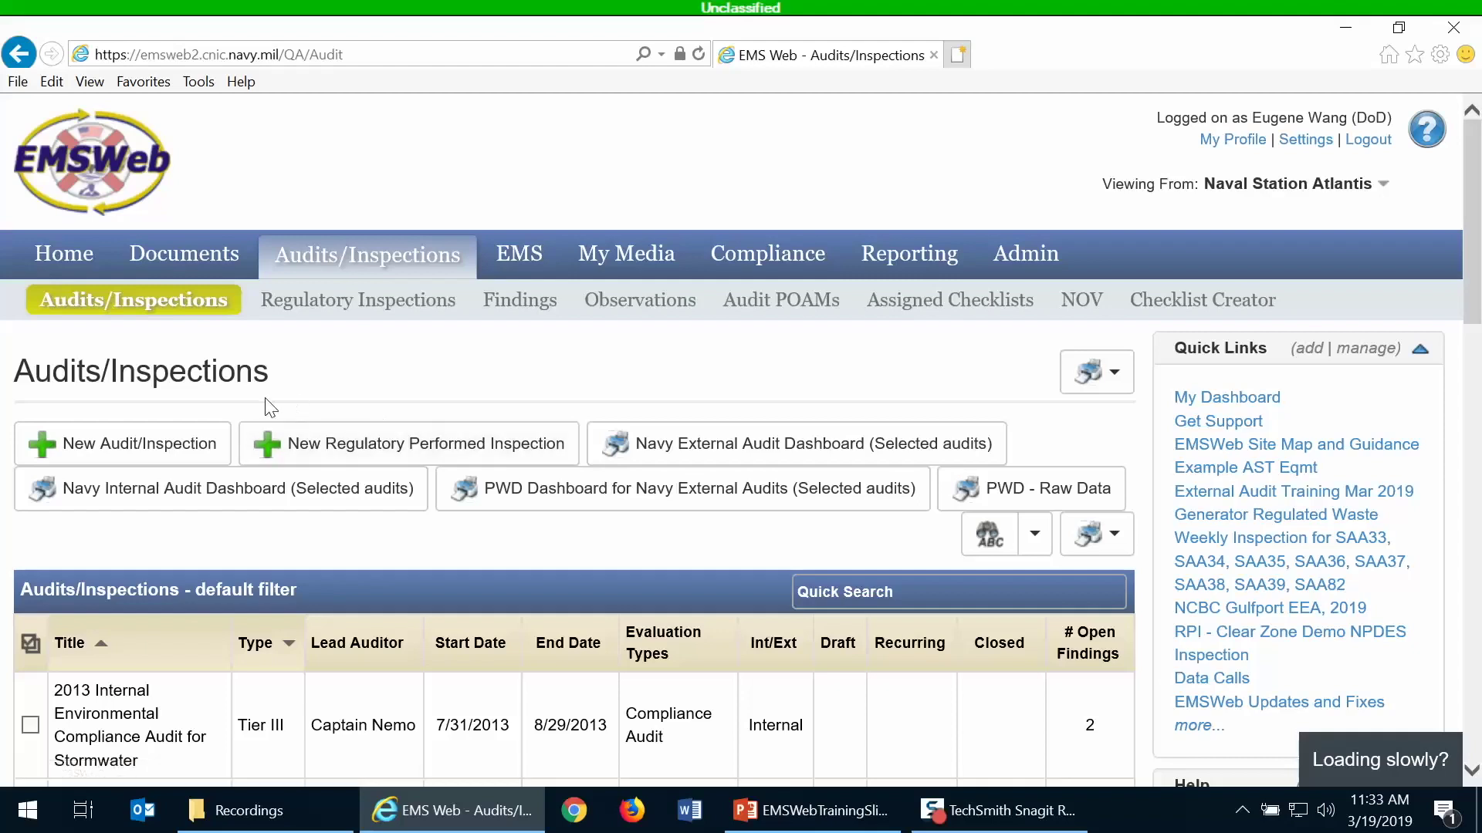
Create a new audit/inspection and name it "Training HW 2019 Inspection".
click(184, 449)
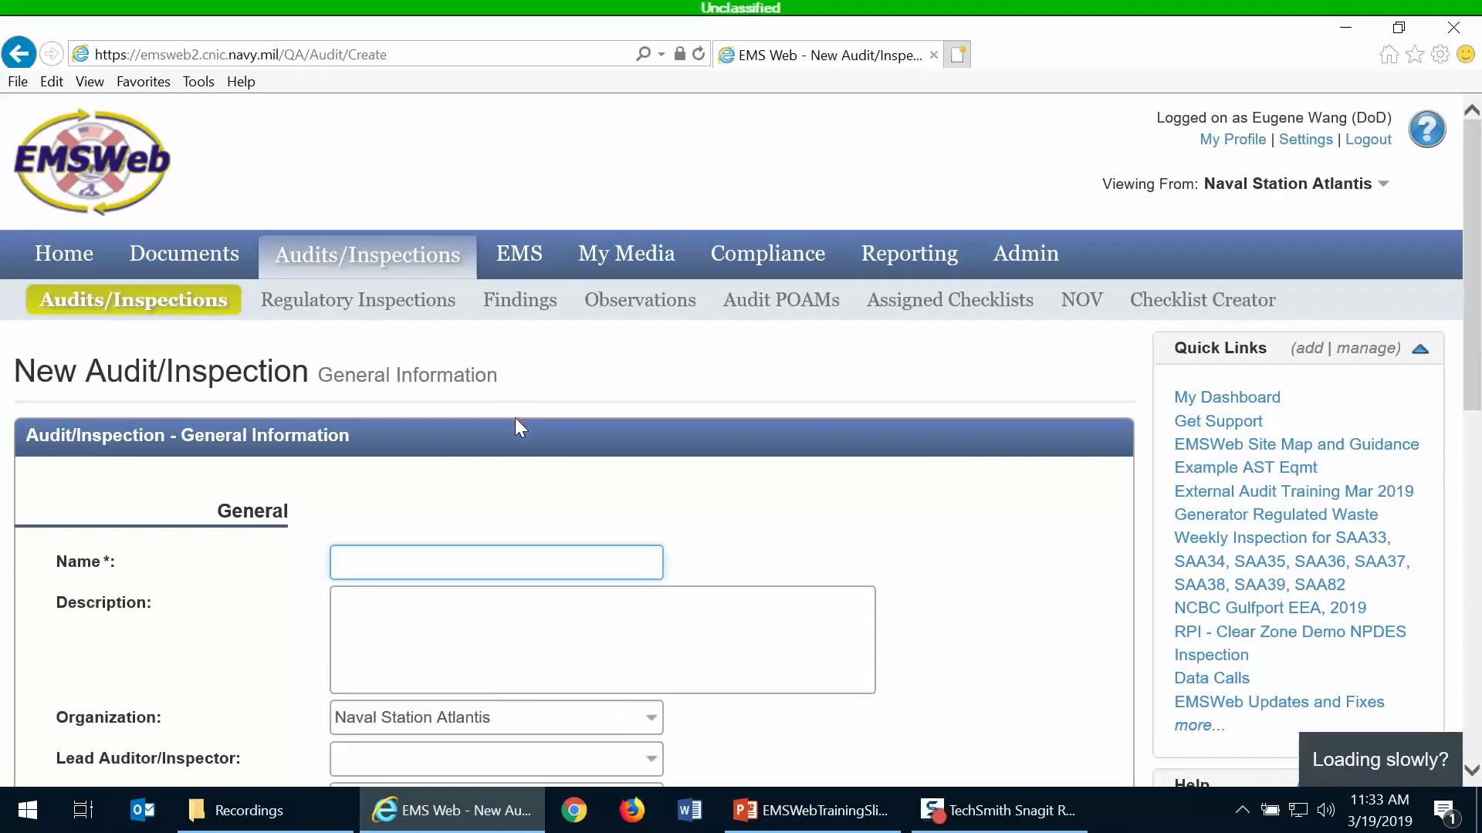
scroll(532, 486, down, 3)
scroll(533, 486, down, 3)
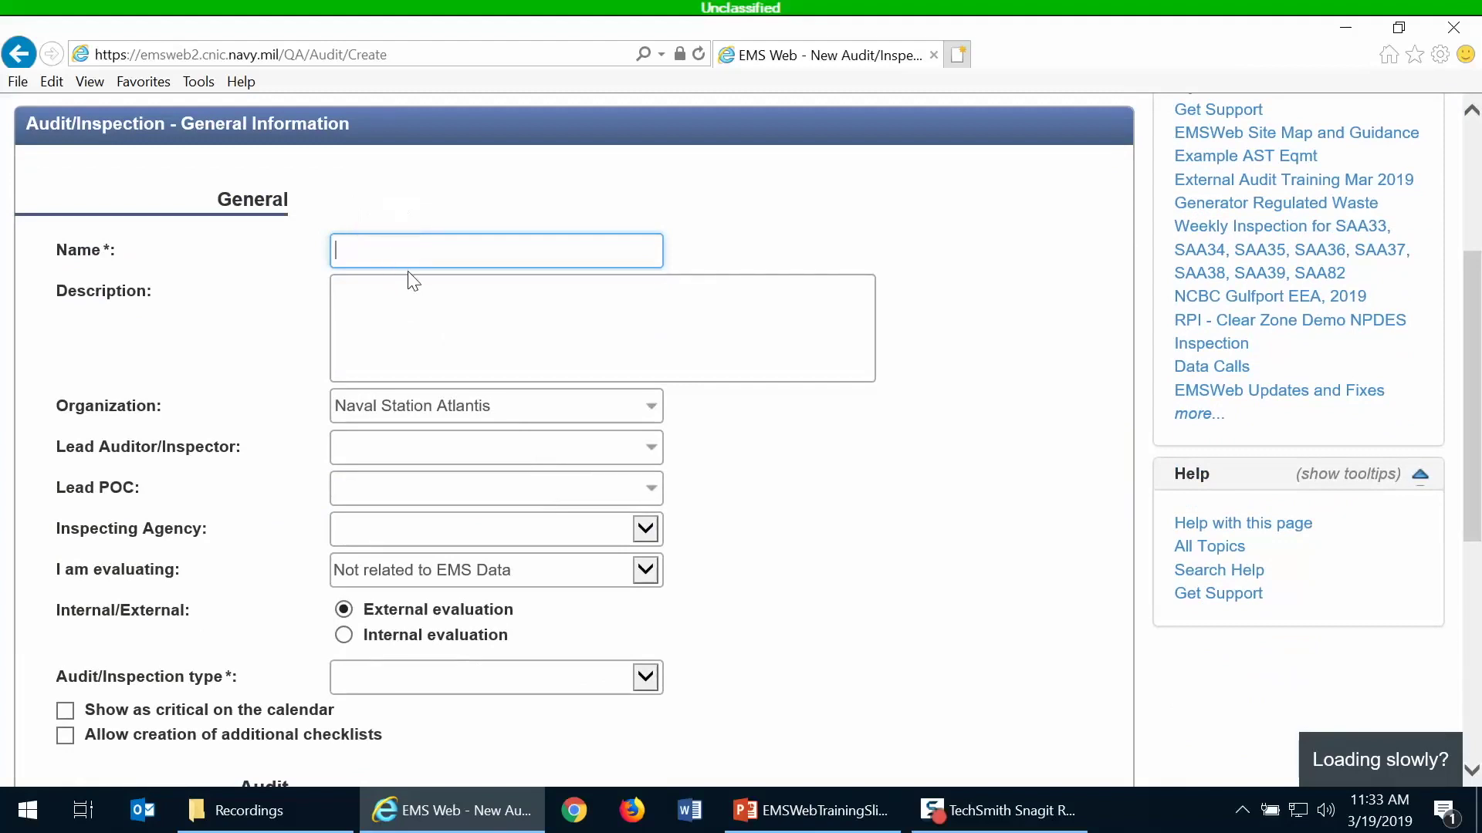
text(Training)
click(408, 272)
scroll(409, 278, down, 6)
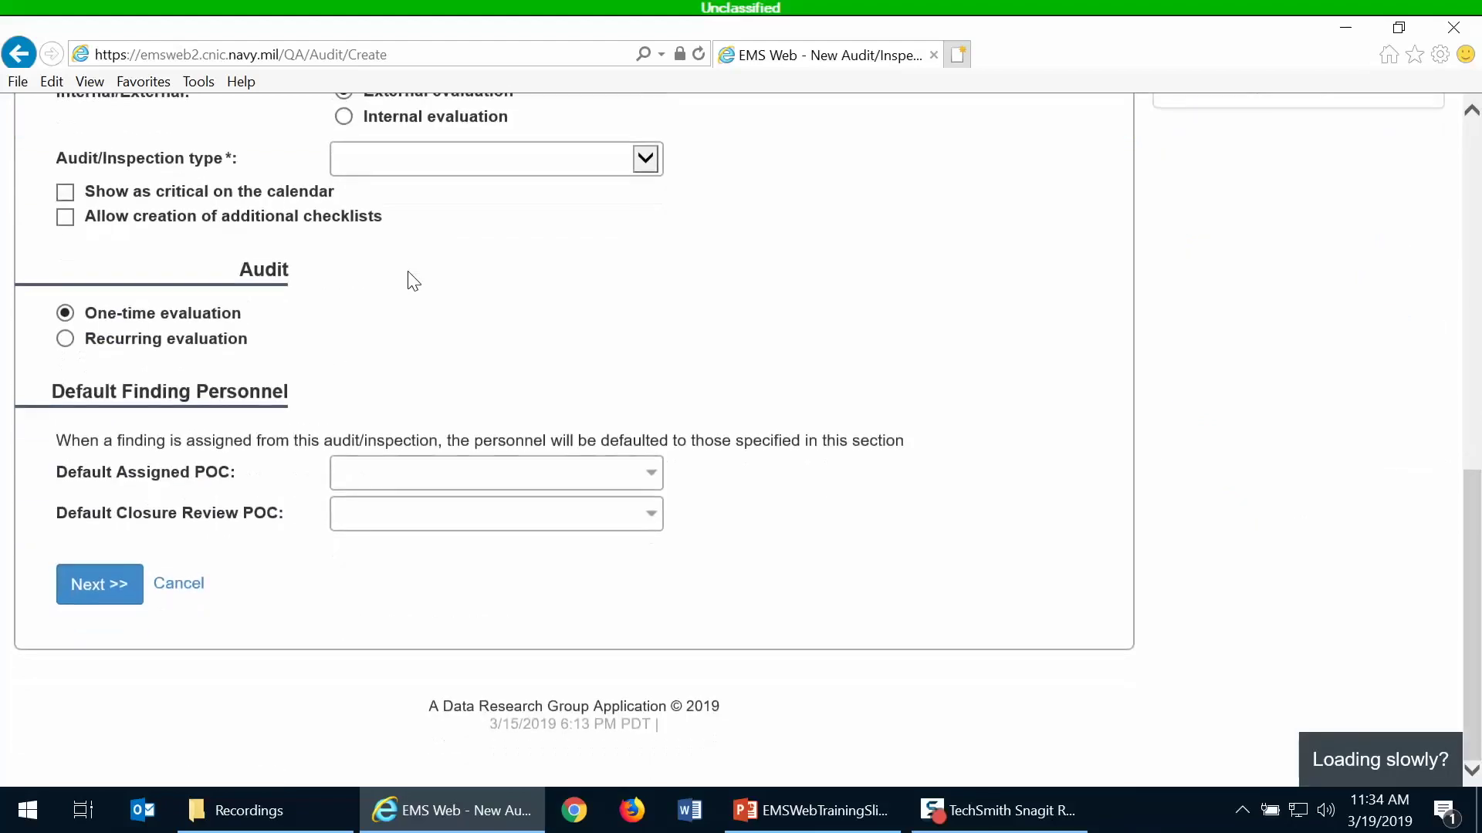
scroll(448, 263, up, 5)
click(461, 161)
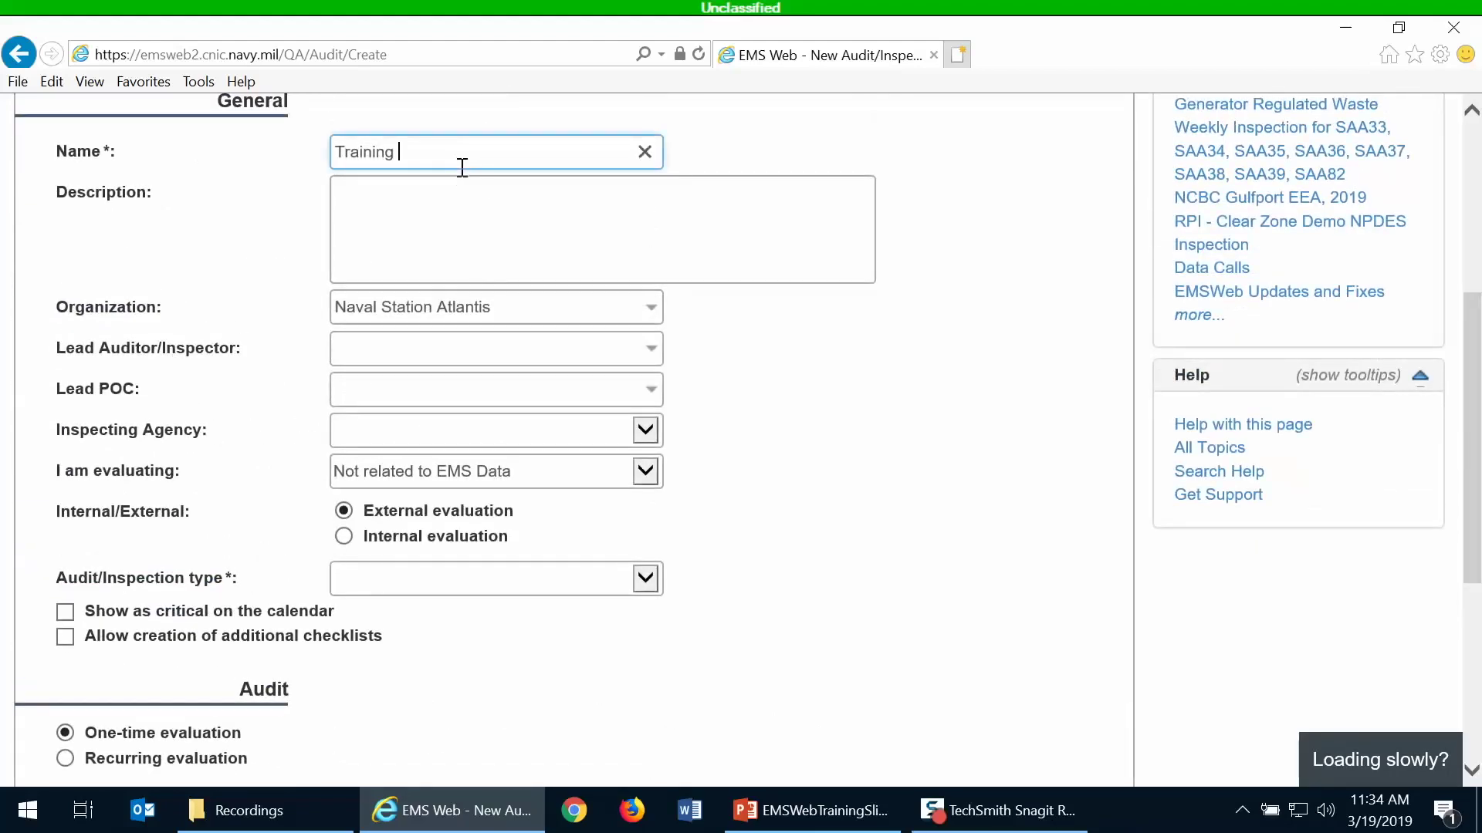
text(HW 2019 Inspection)
click(462, 204)
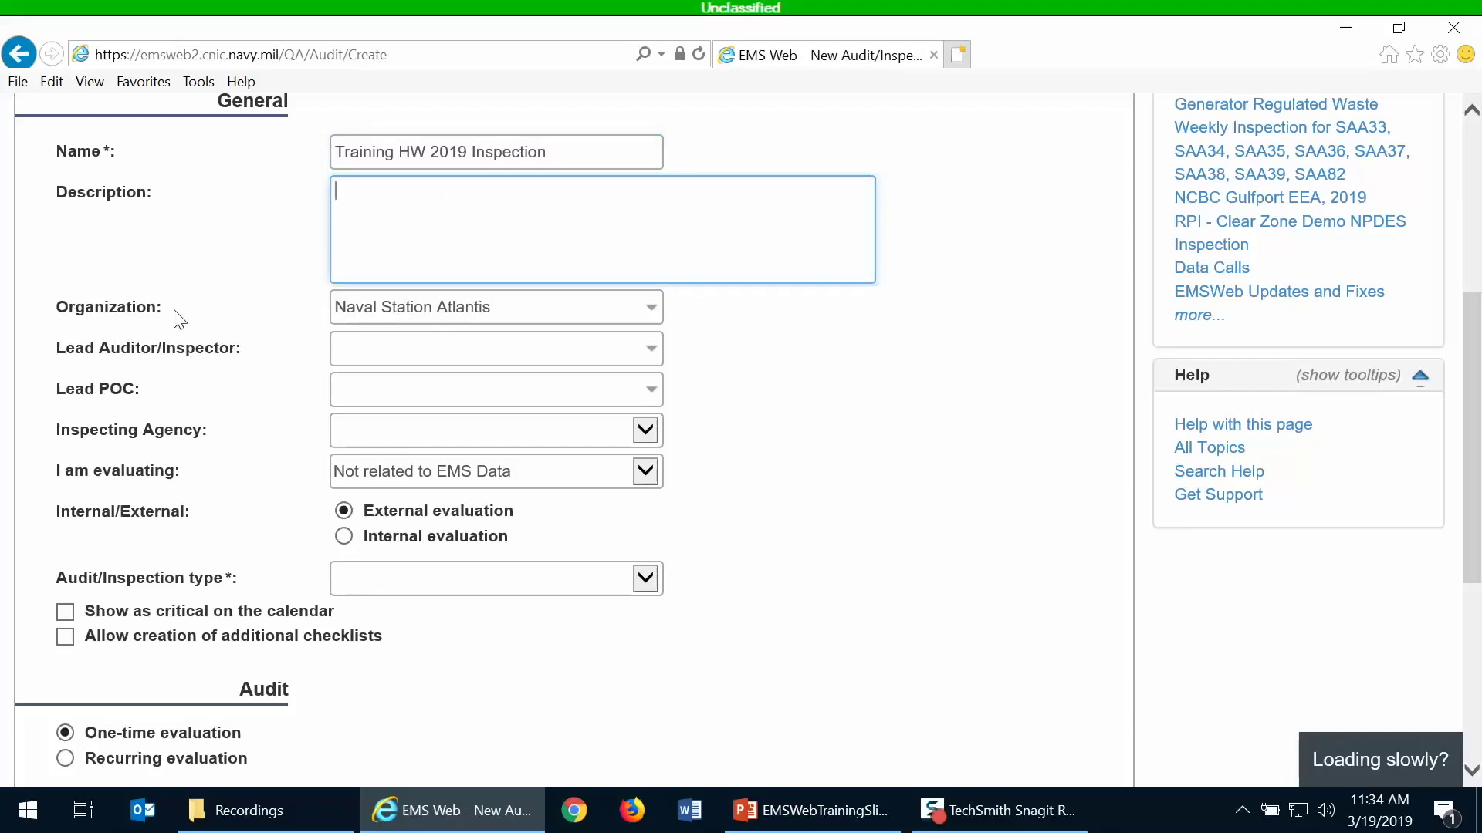
Search for the lead auditor/inspector by surname and assign Atlantis Auditor (Naval Station Atlantis).
click(366, 359)
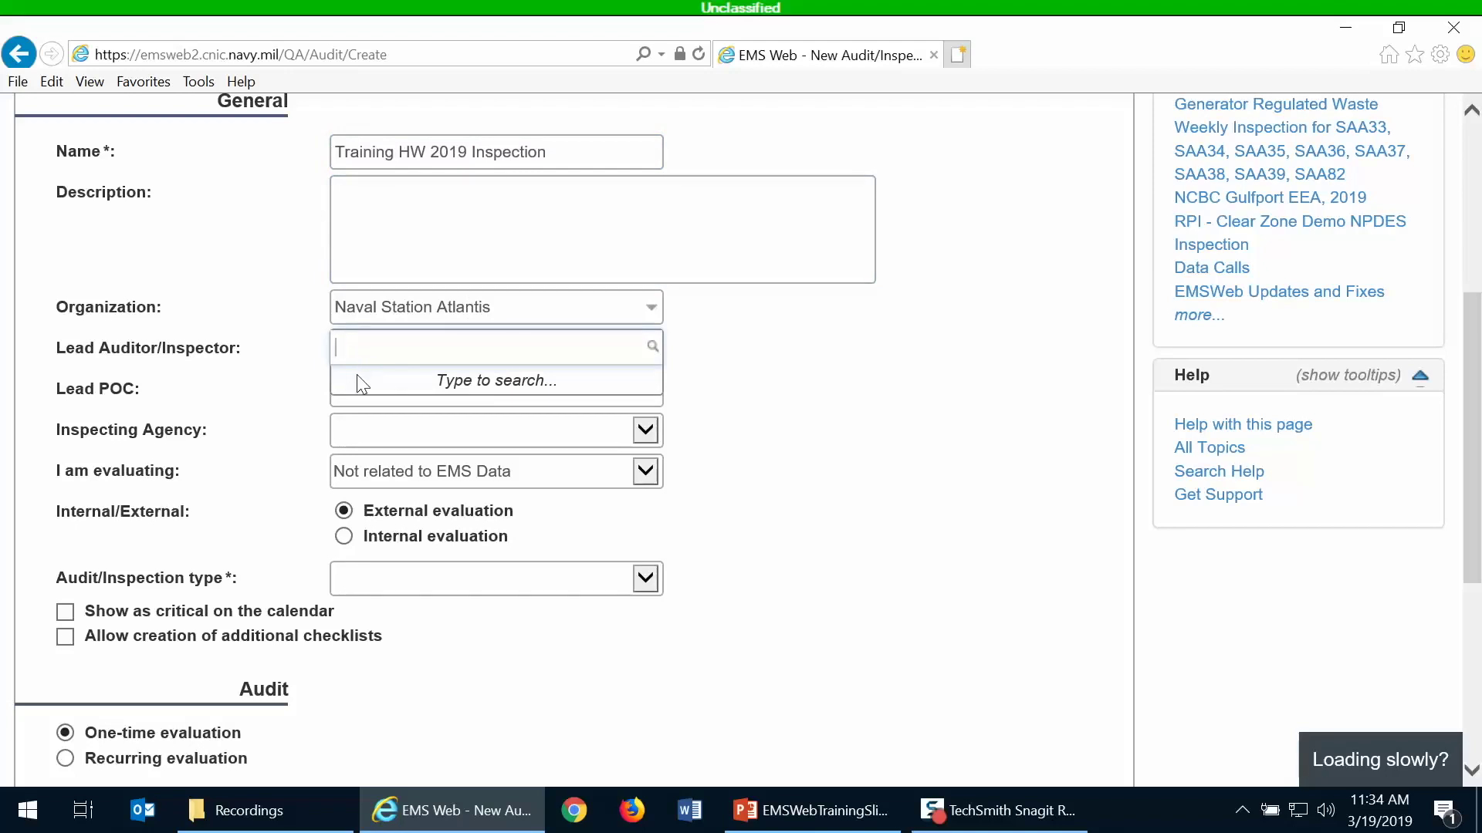
text(wang)
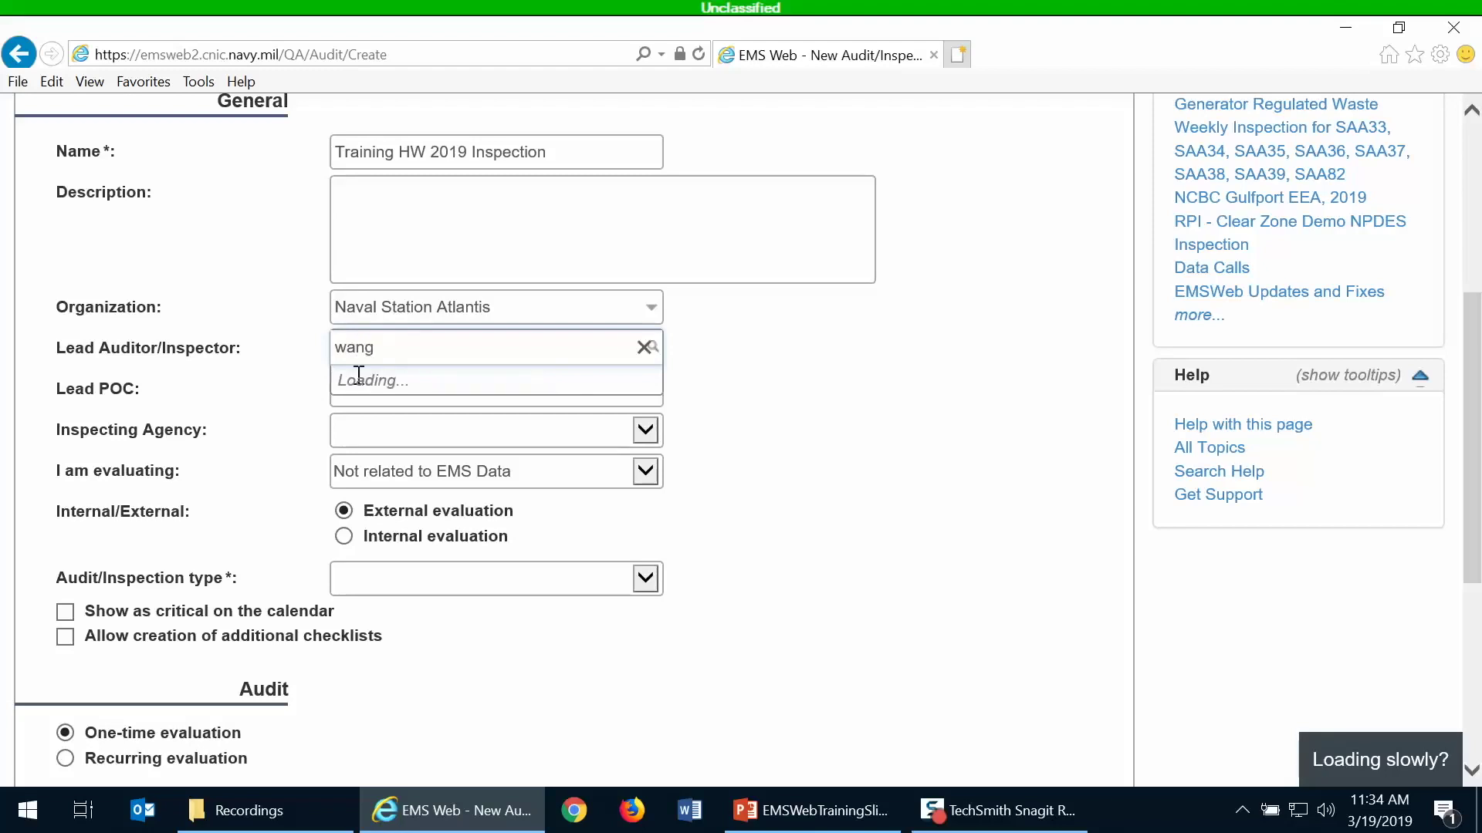
scroll(440, 483, down, 2)
scroll(440, 483, down, 3)
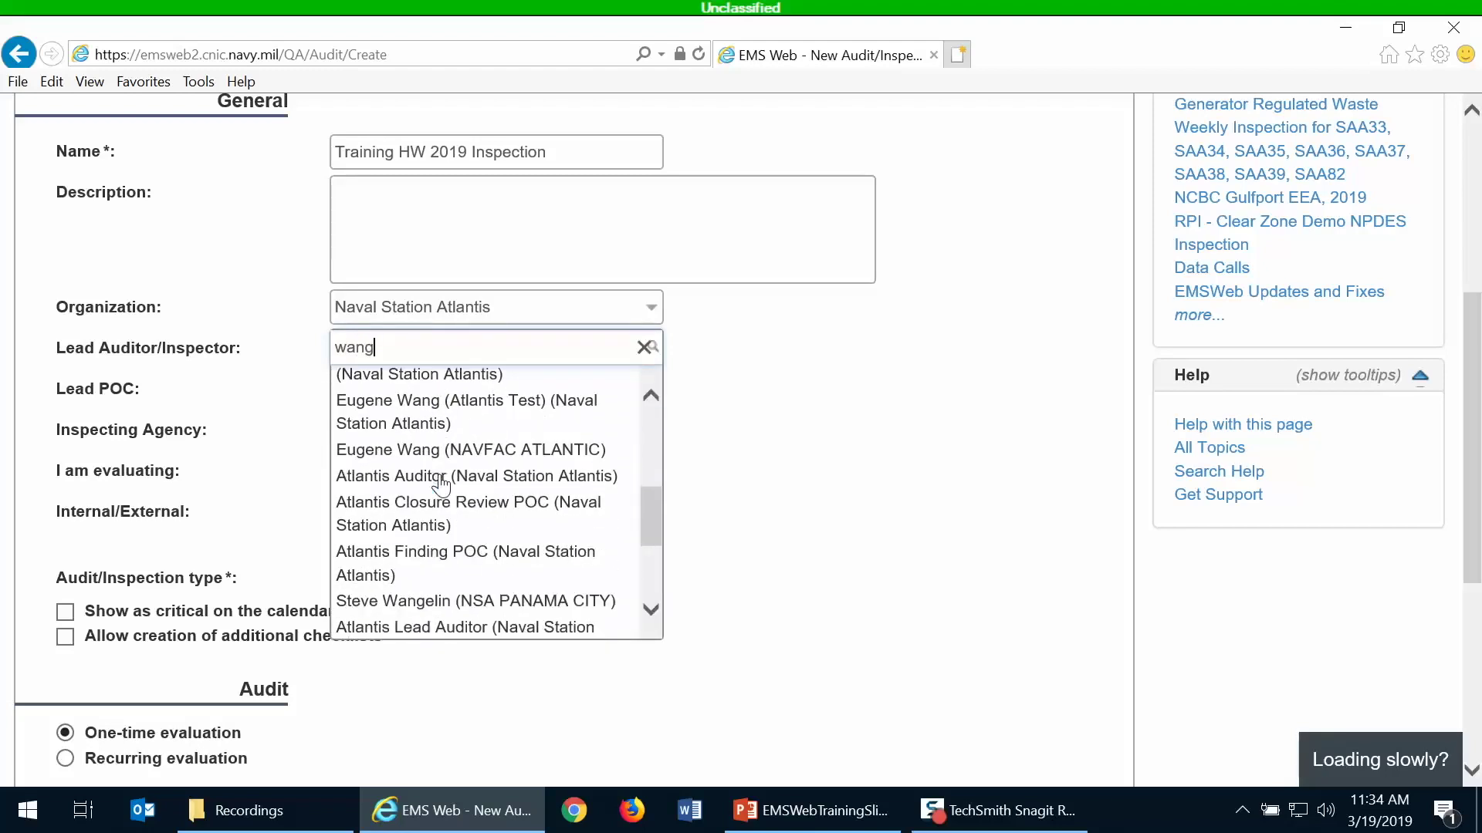
scroll(441, 486, up, 2)
scroll(442, 488, down, 2)
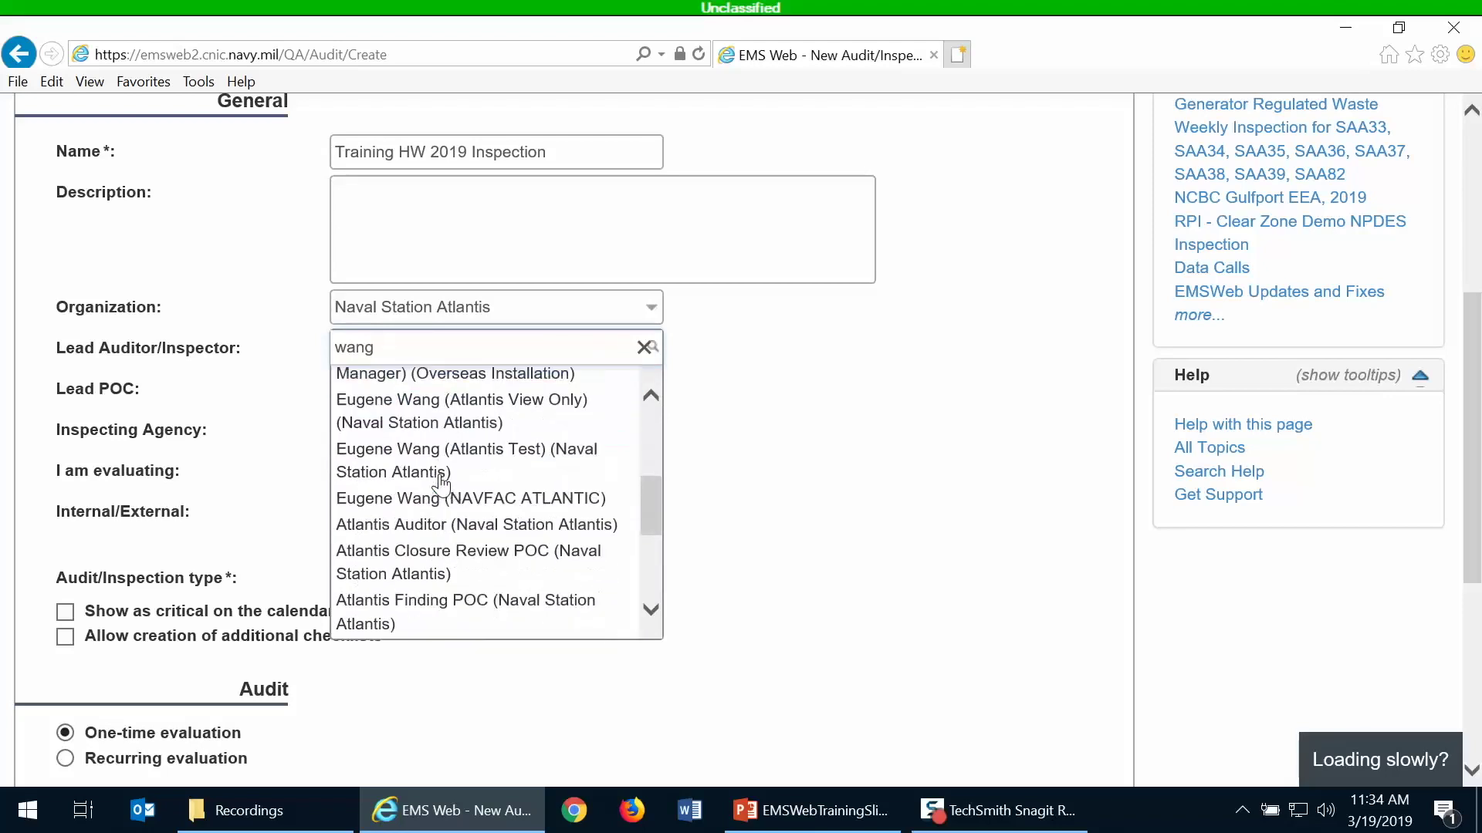
click(436, 517)
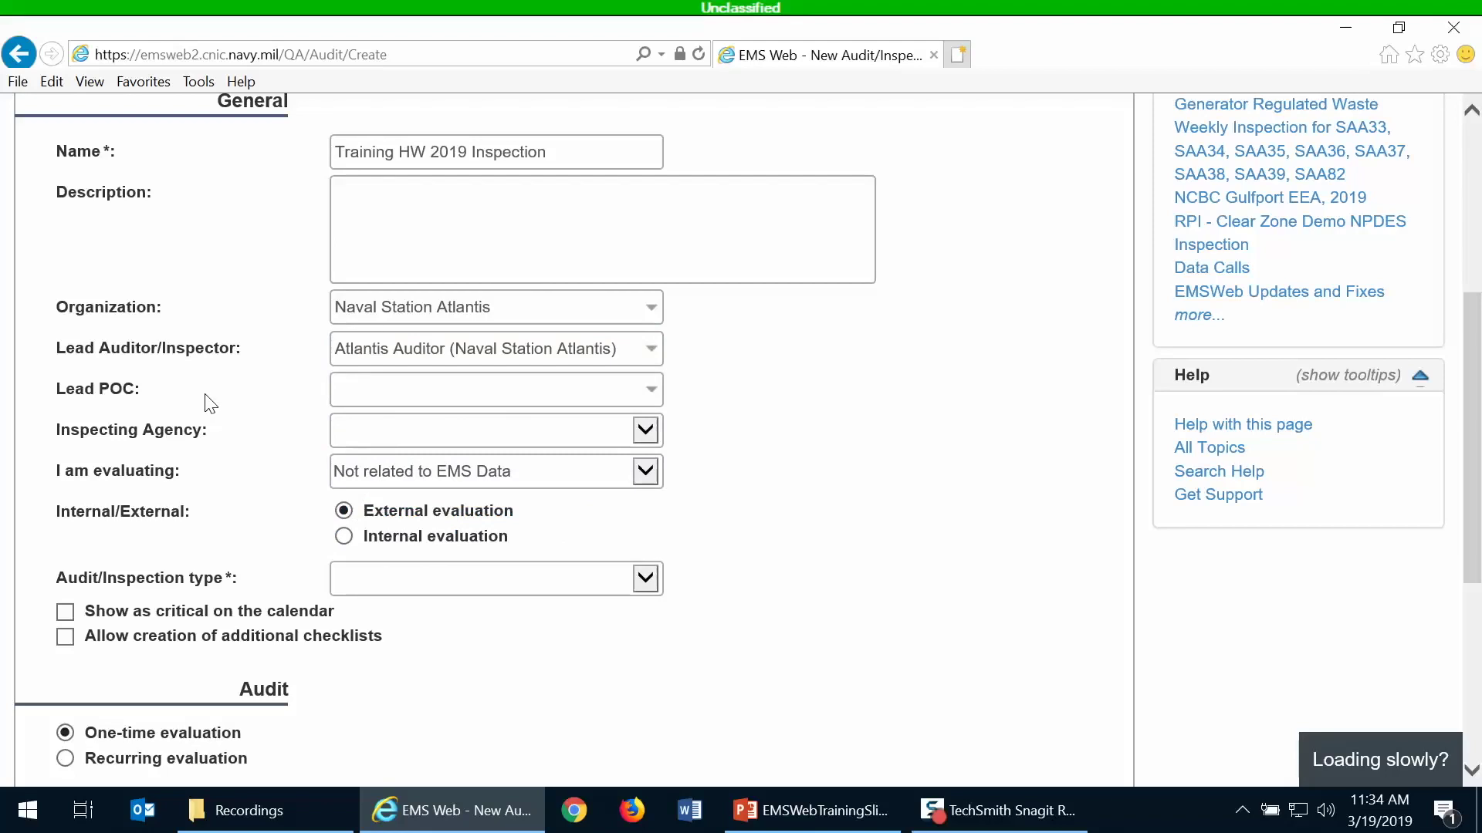
Set what the inspection is evaluating to Equip. / Resource.
scroll(207, 395, down, 1)
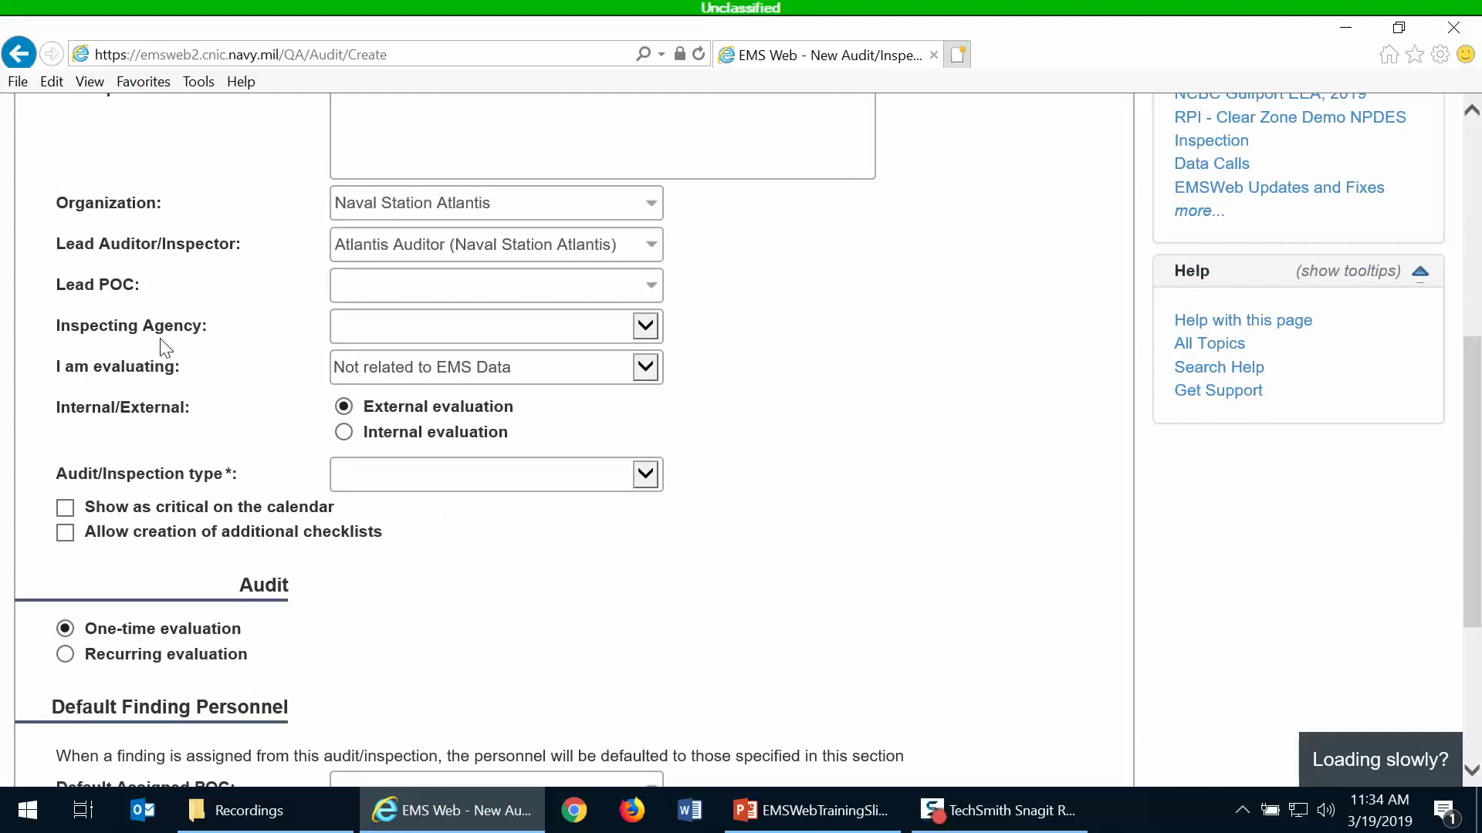
scroll(160, 338, down, 1)
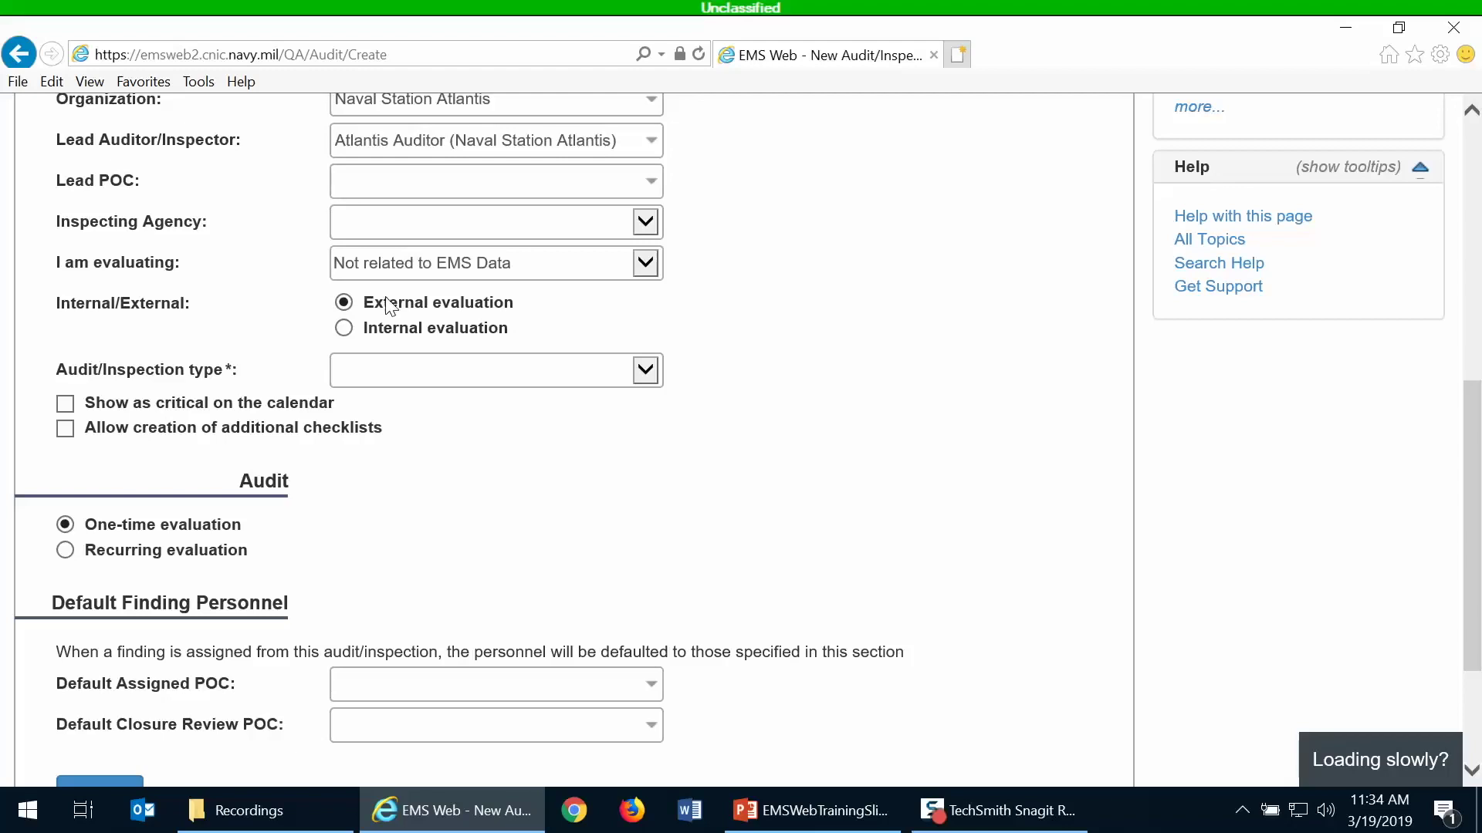
click(374, 262)
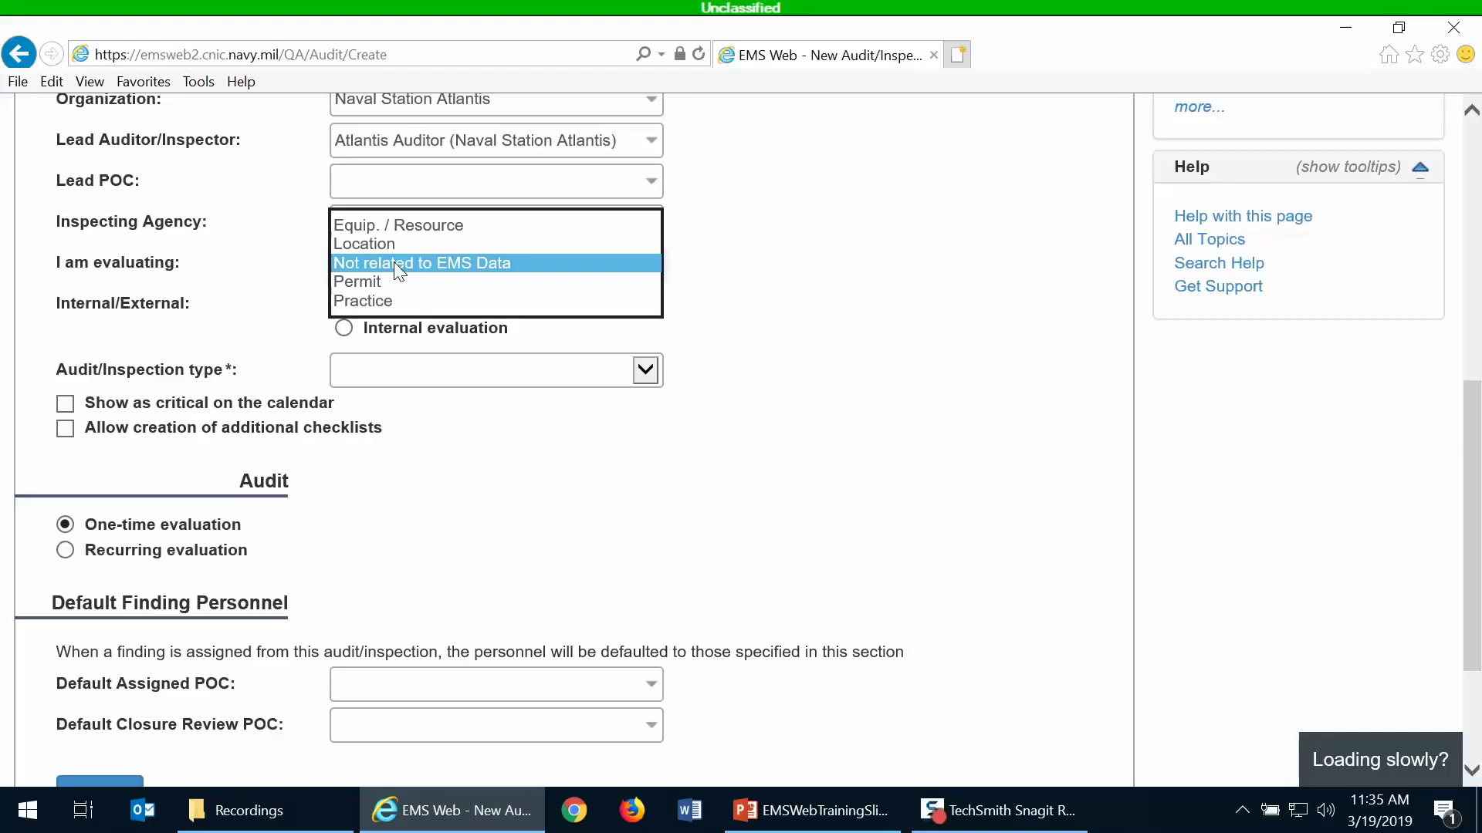
click(376, 225)
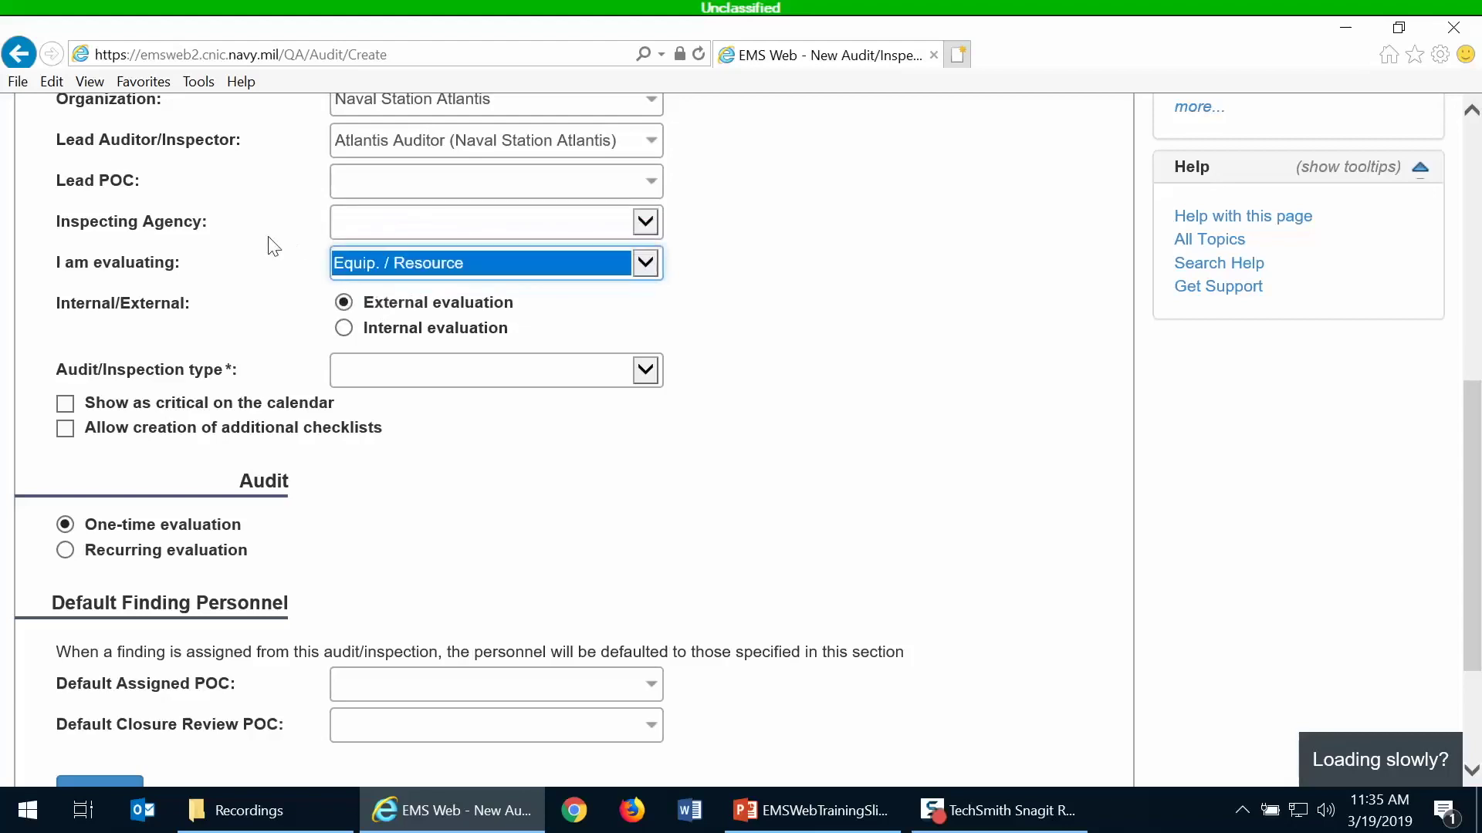
click(188, 292)
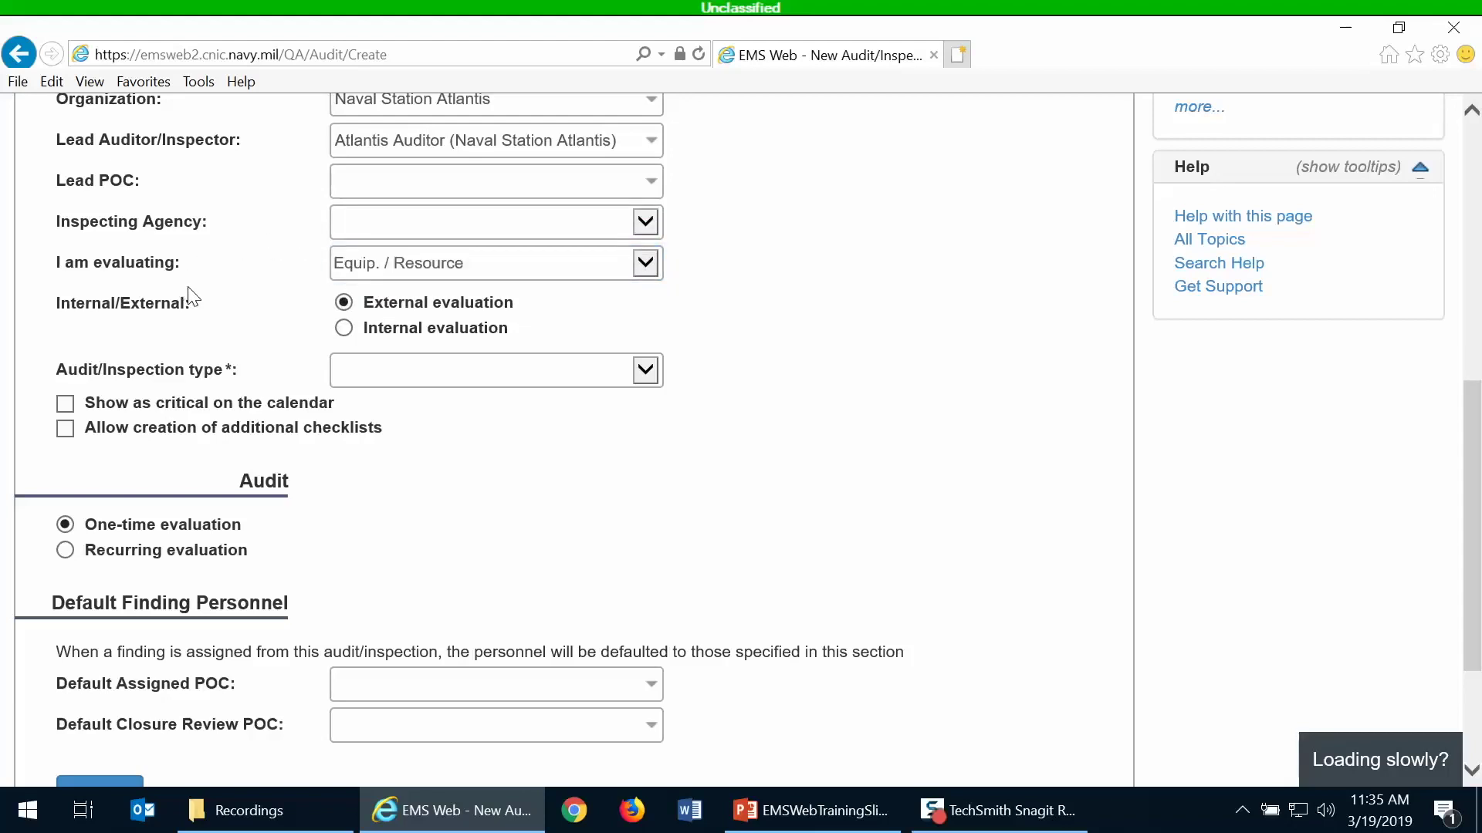
Make it an internal evaluation with the audit/inspection type Tier II.
click(344, 328)
scroll(330, 320, down, 2)
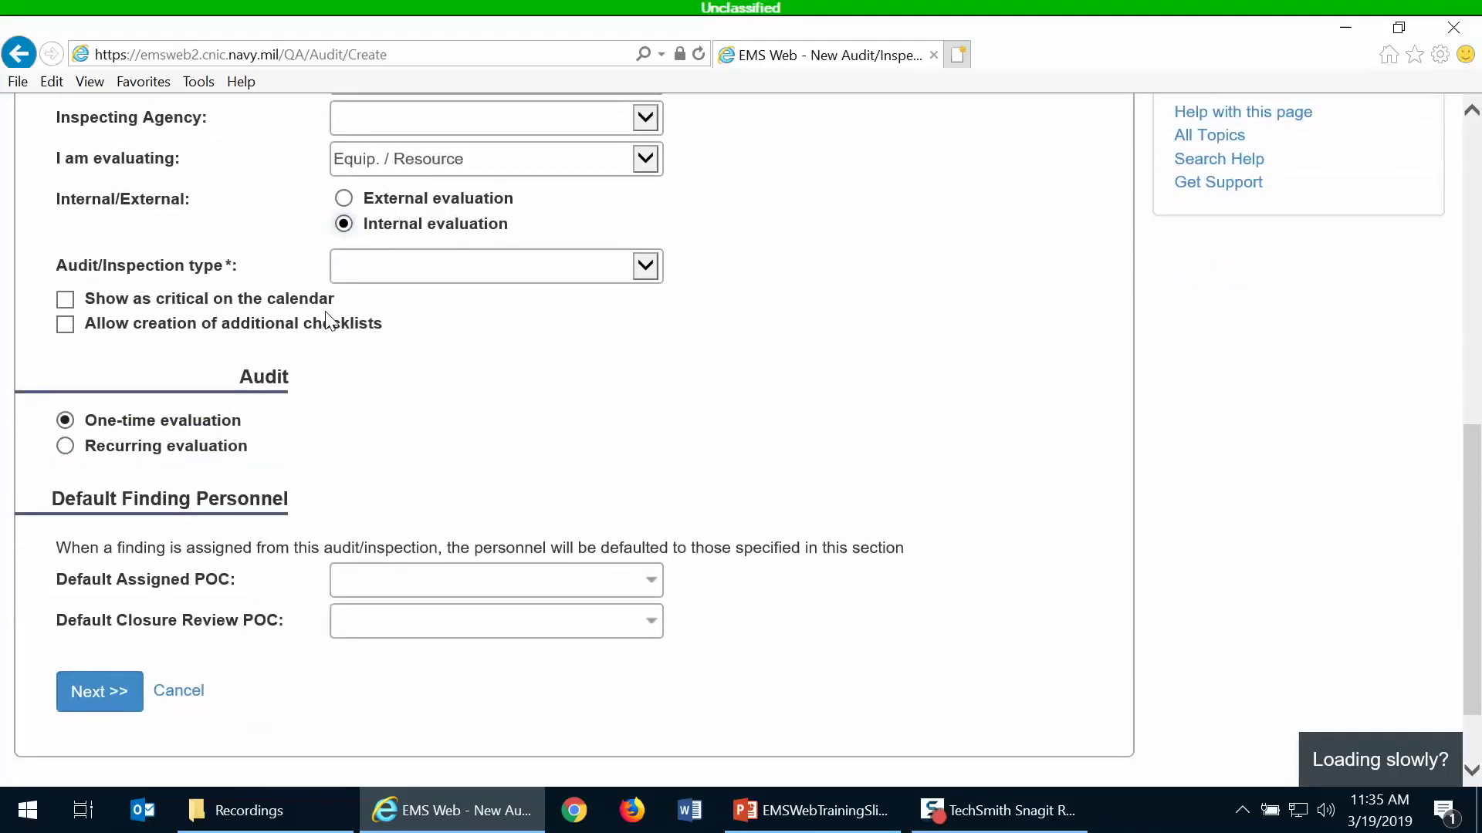
click(355, 274)
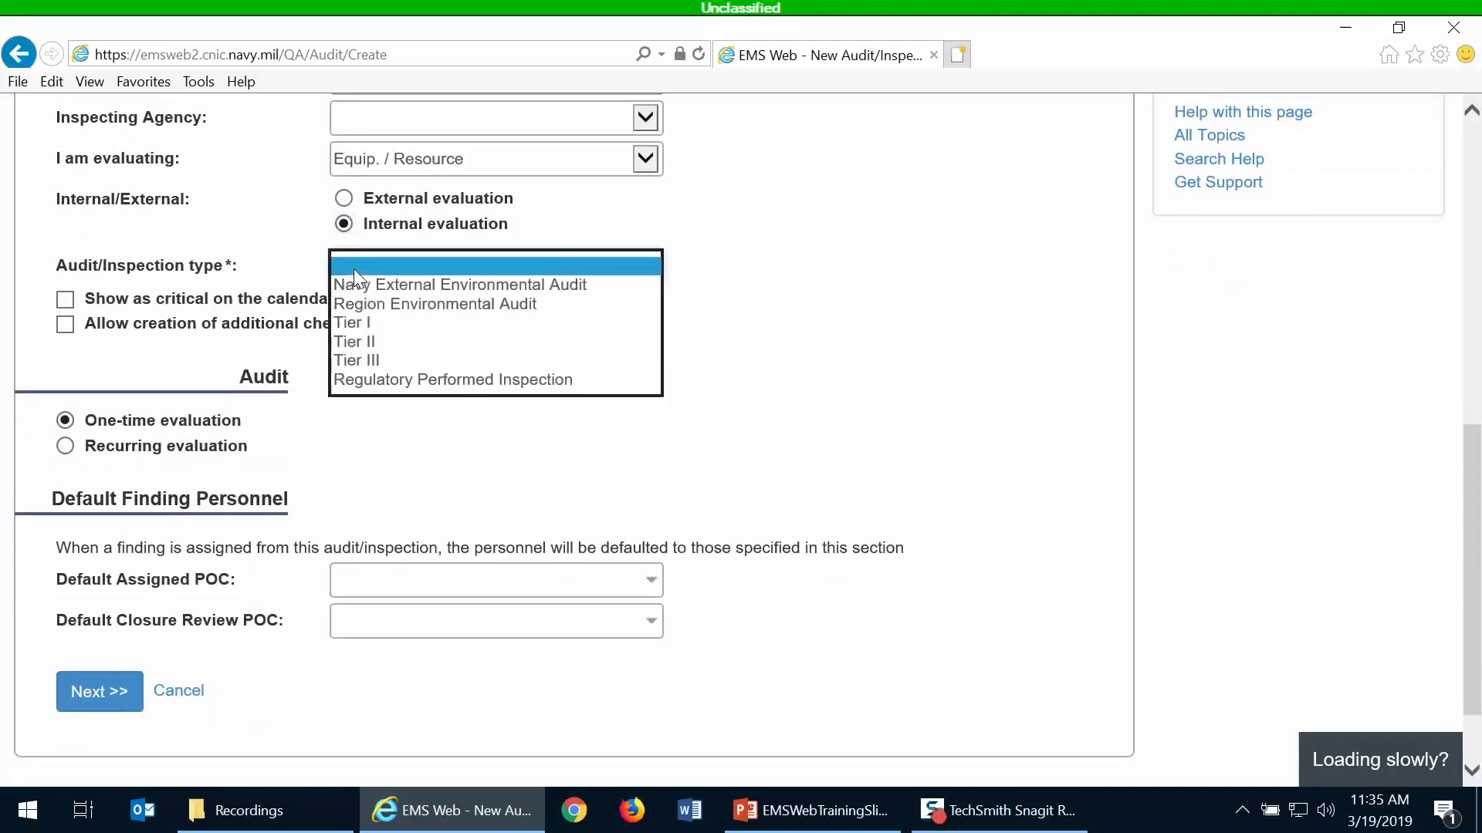
click(384, 341)
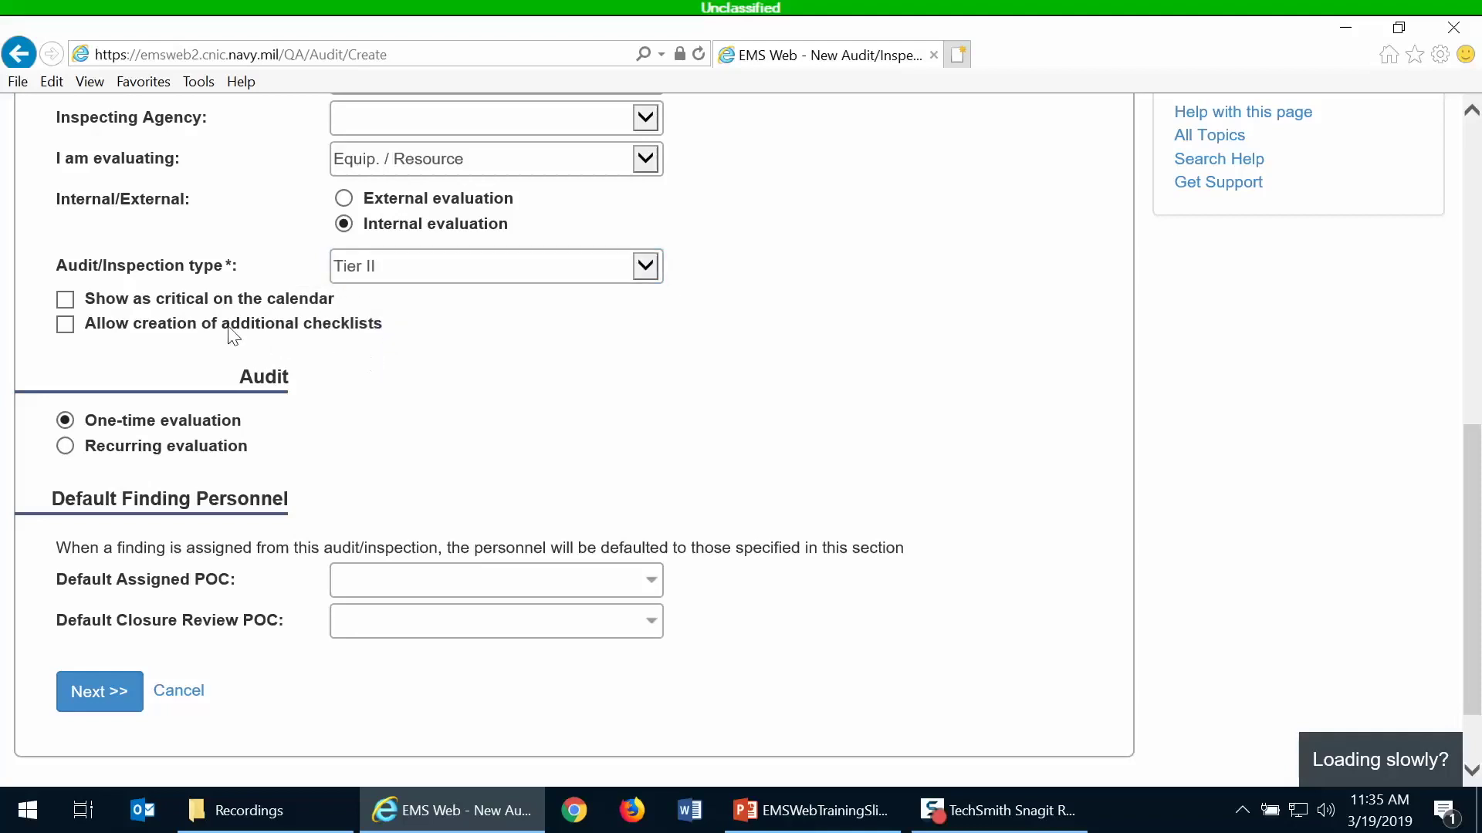
Allow creation of additional checklists and make the audit a recurring evaluation.
click(65, 325)
scroll(107, 338, down, 2)
click(65, 340)
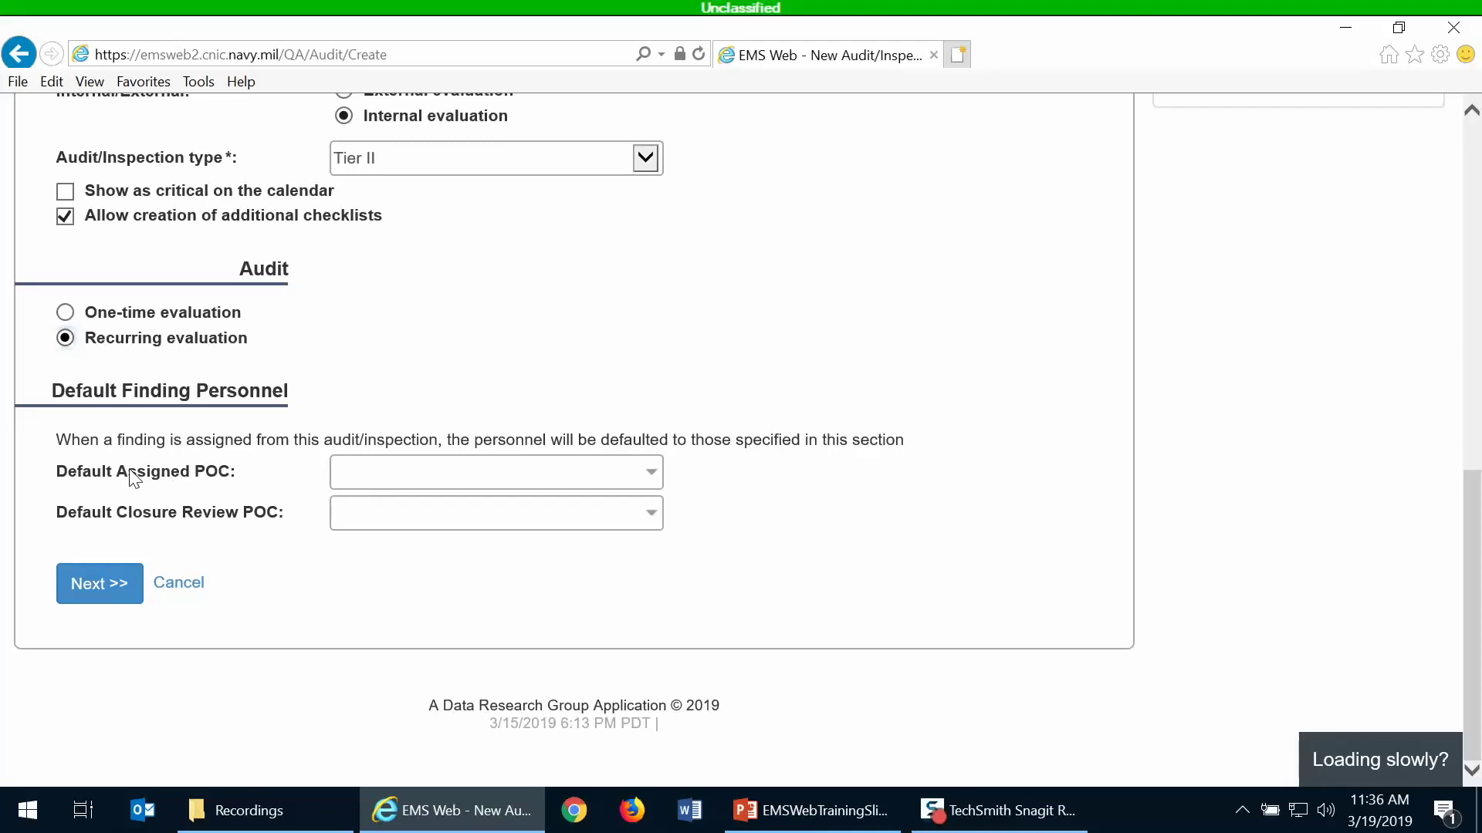
Leave the default finding personnel blank and proceed to the selection of EMS items.
scroll(129, 472, up, 1)
scroll(128, 471, down, 1)
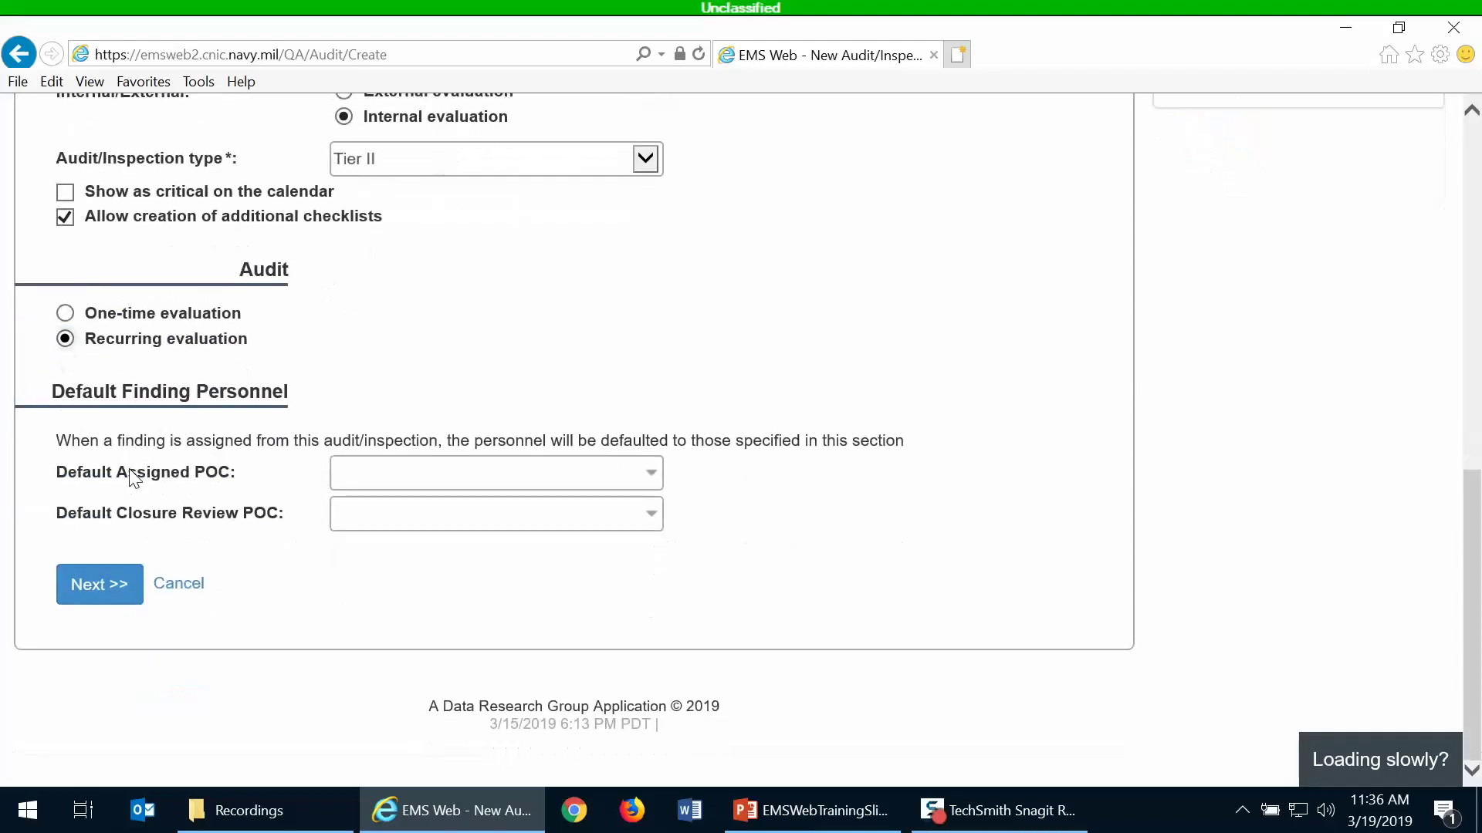
click(99, 585)
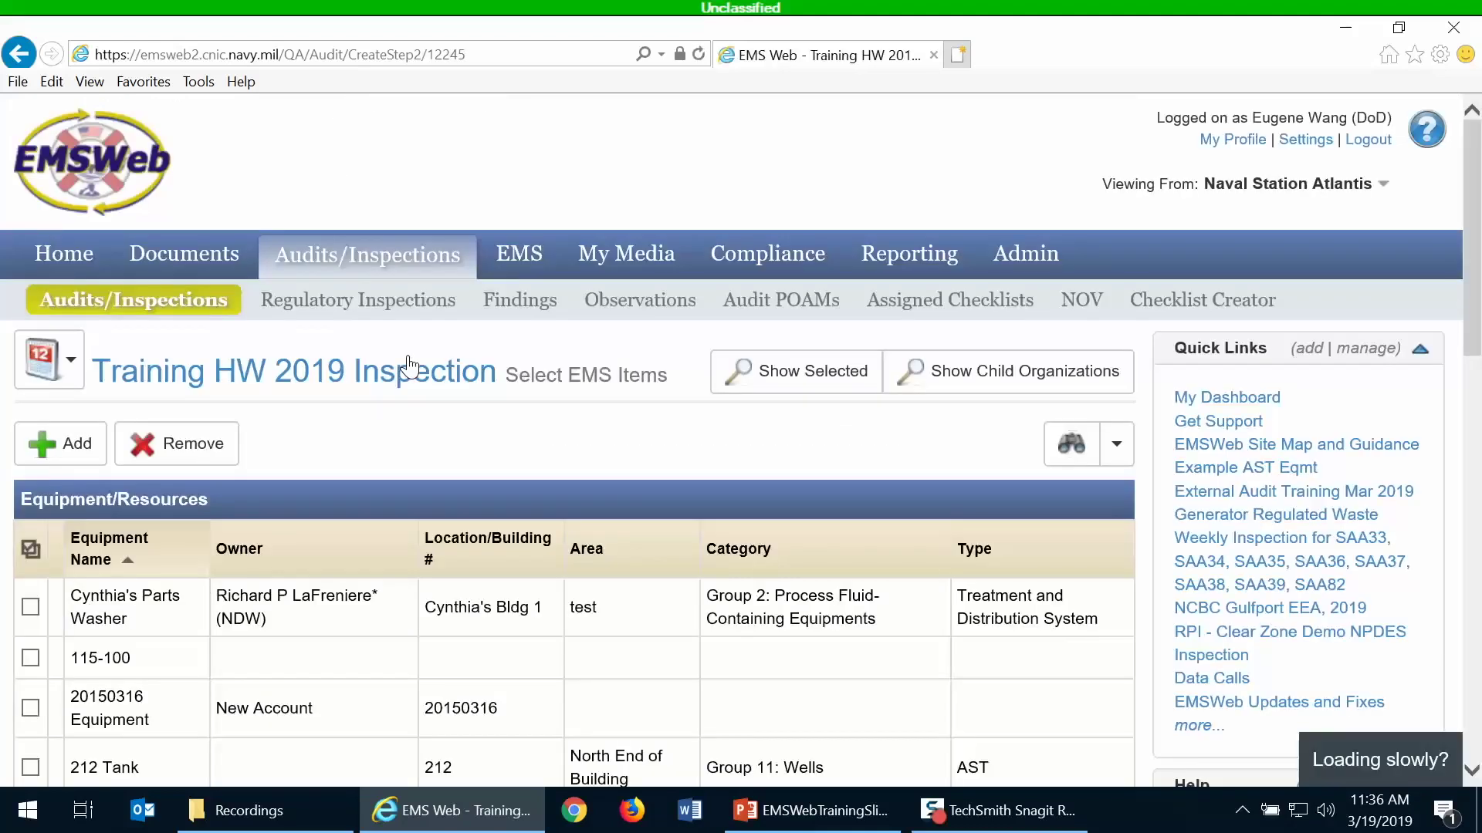
Add Anti-Sinking Device #1, #2, #3 and #4 from the equipment list to the inspection.
scroll(407, 363, down, 1)
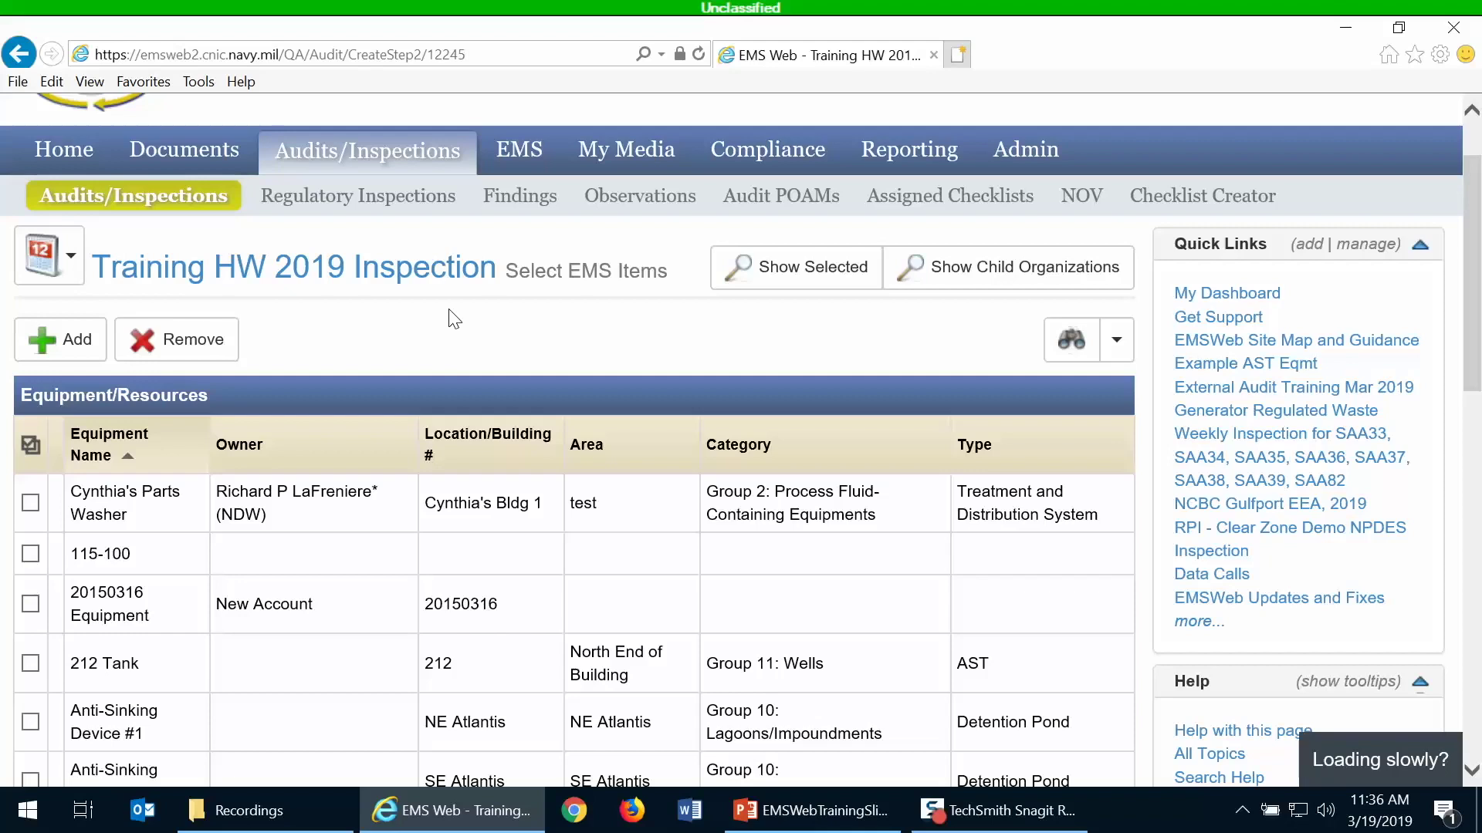
scroll(451, 327, down, 1)
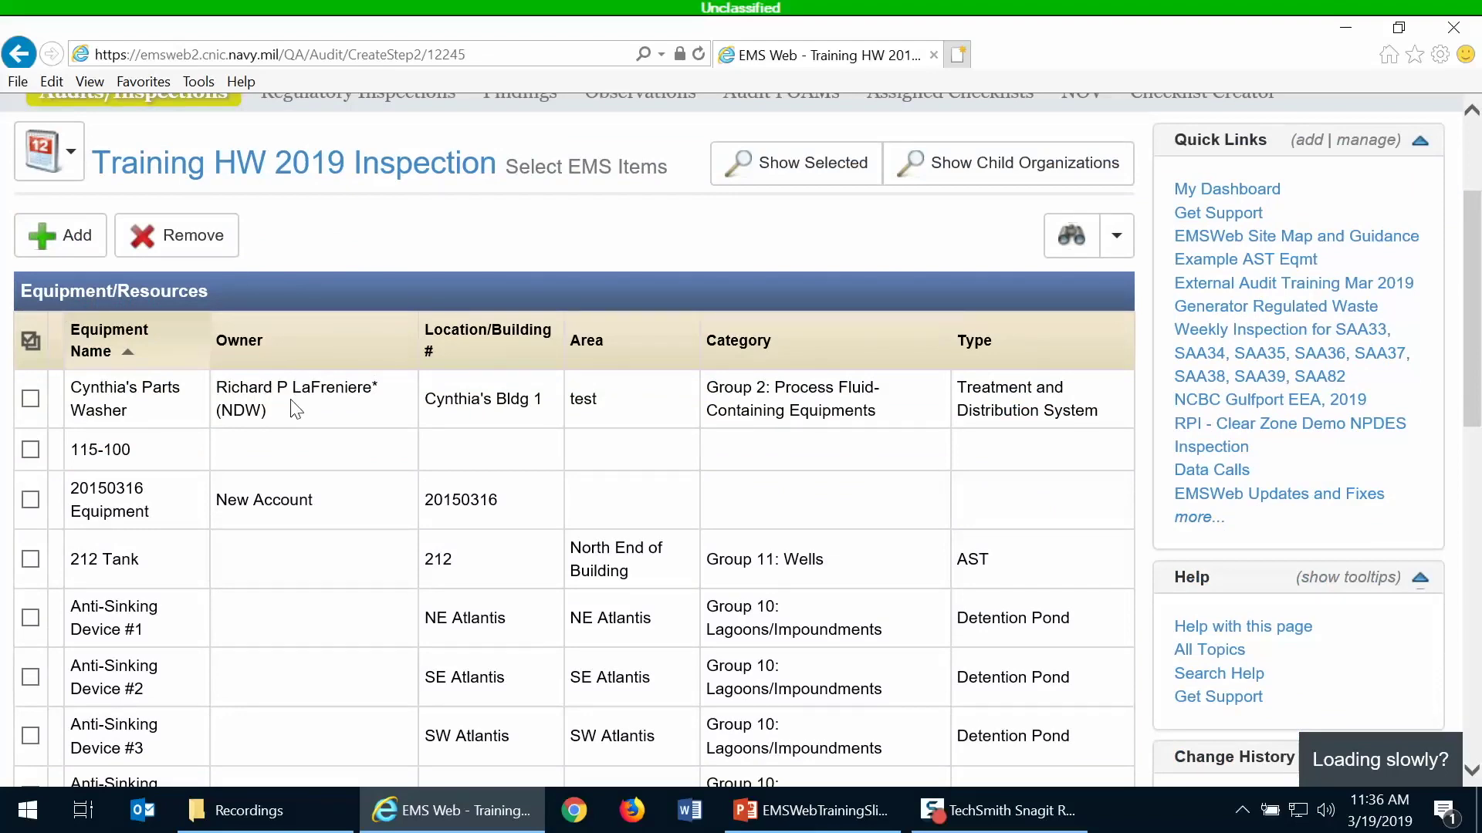
scroll(296, 409, down, 3)
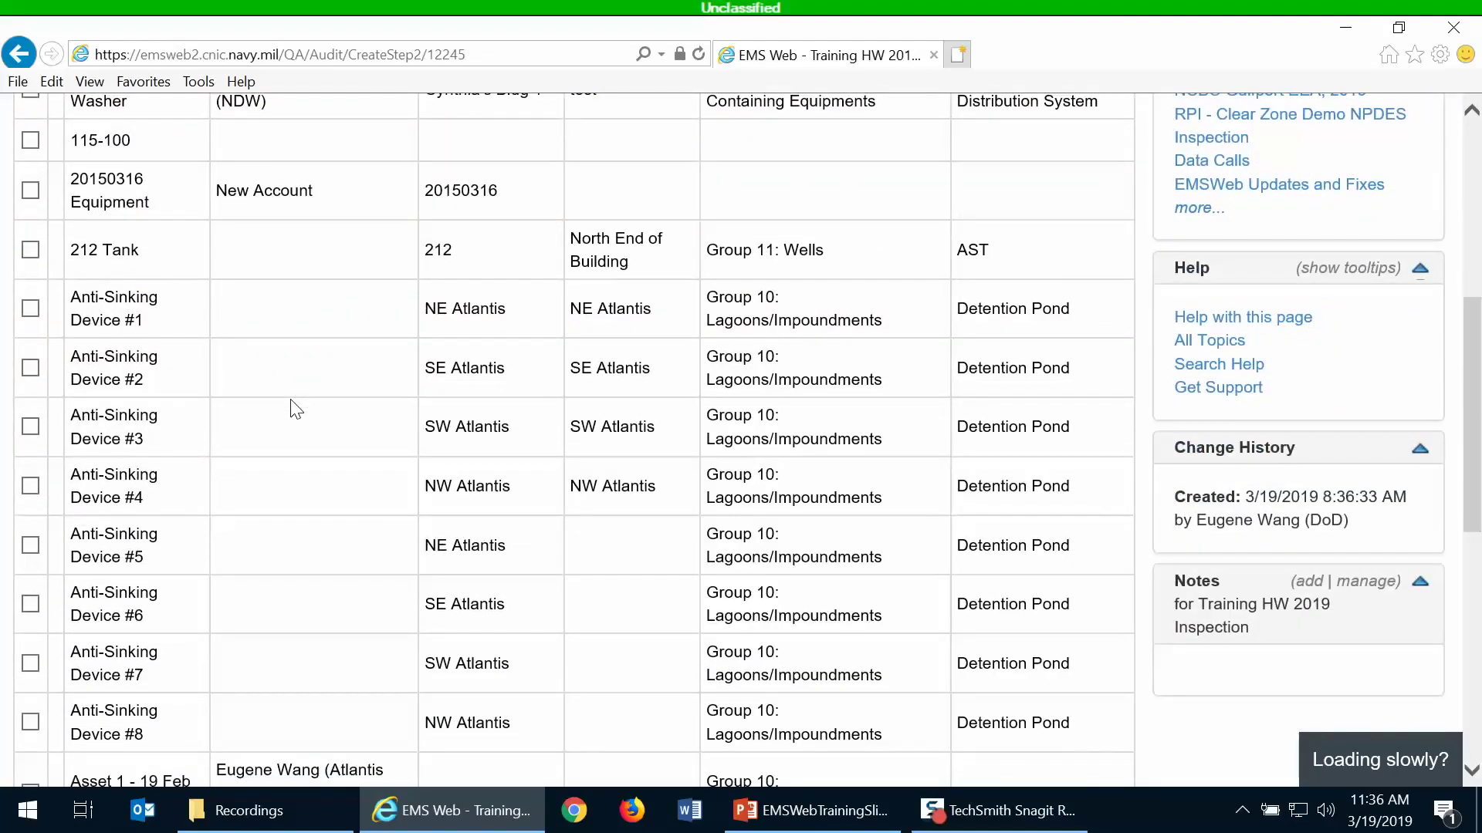
click(30, 308)
click(30, 368)
click(30, 427)
click(31, 485)
scroll(317, 436, up, 5)
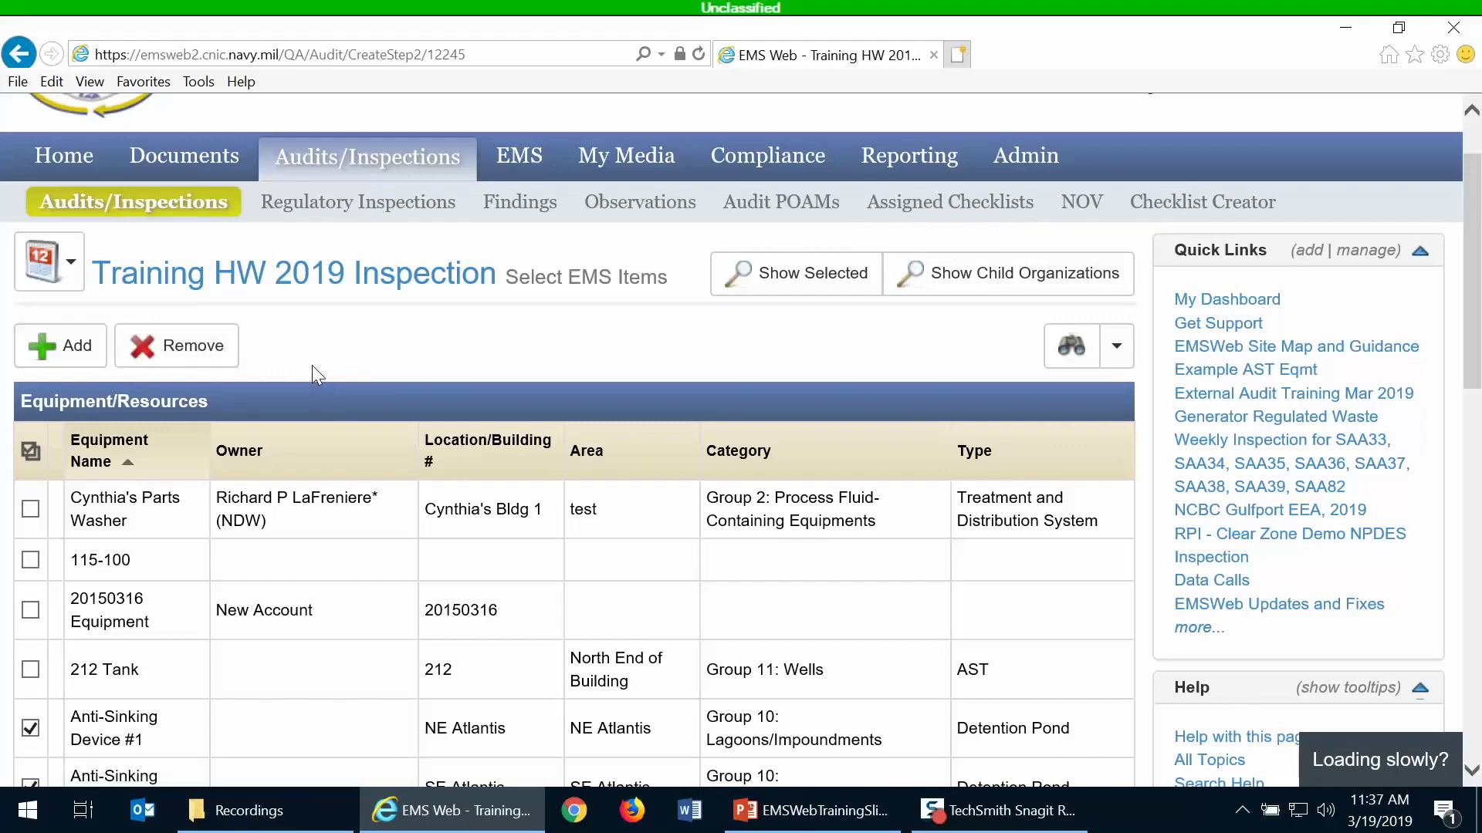
scroll(311, 364, down, 5)
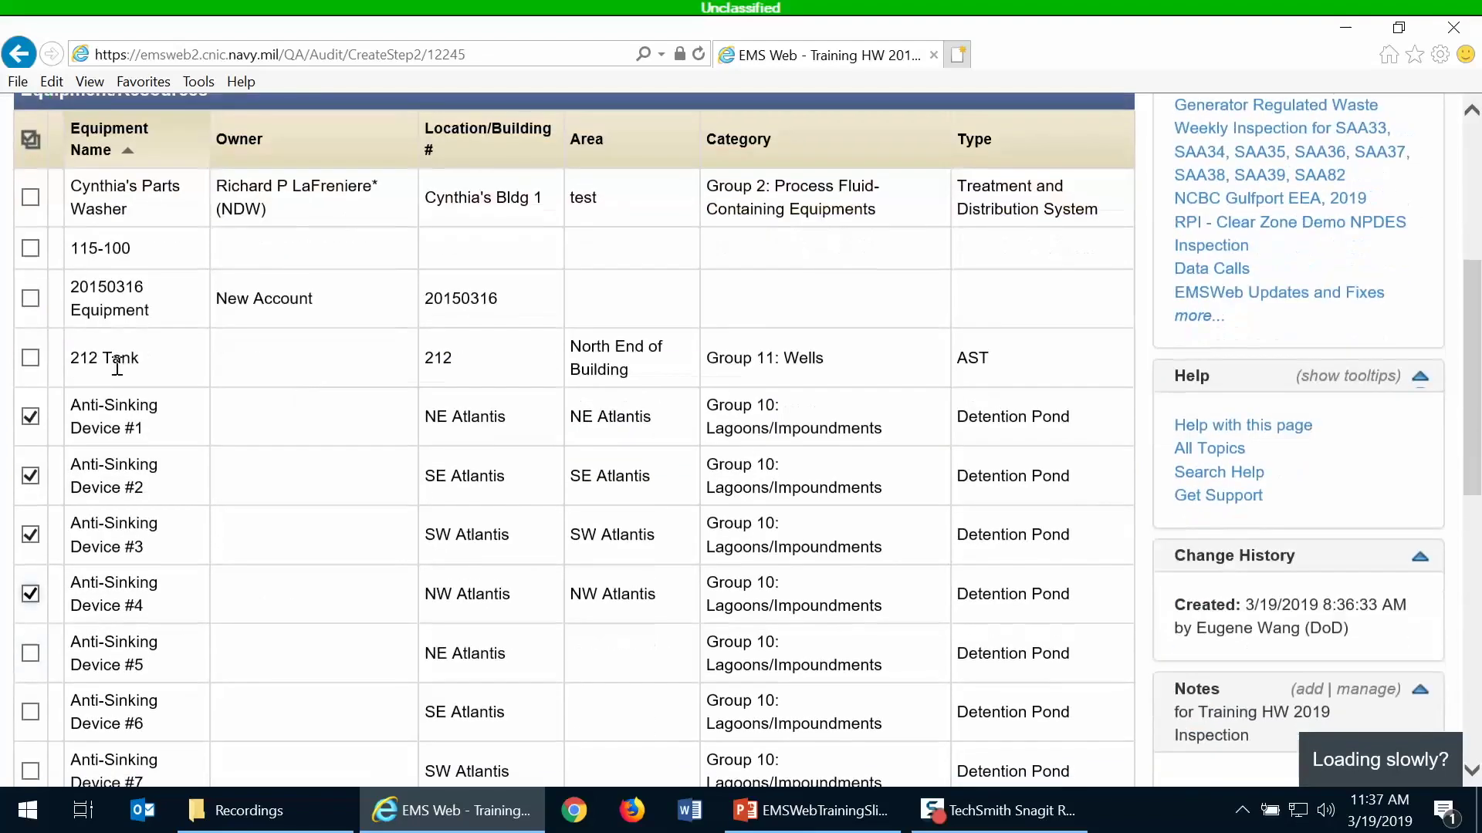
scroll(43, 575, down, 4)
scroll(43, 575, down, 4)
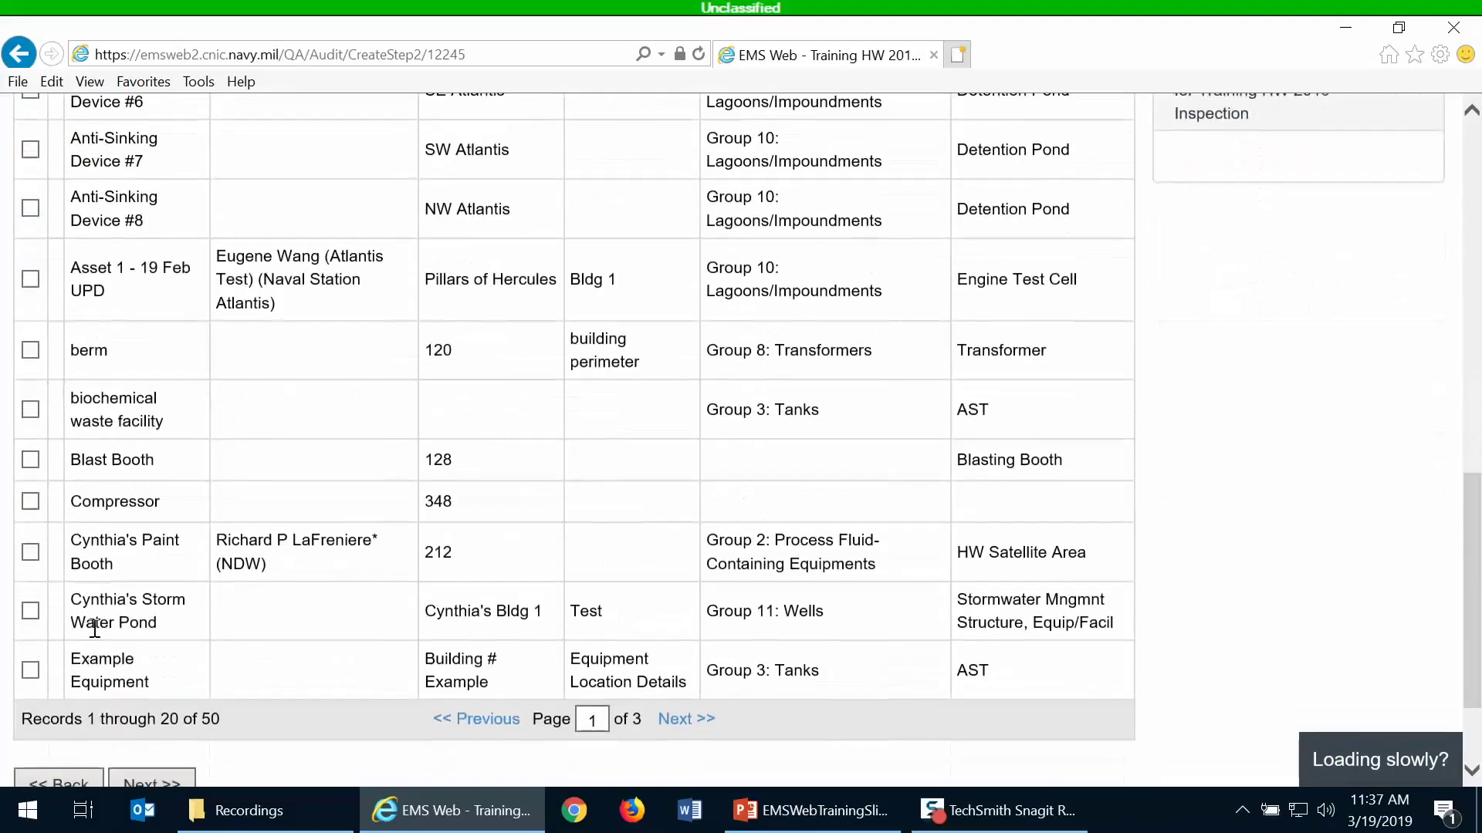
scroll(116, 546, up, 4)
scroll(112, 550, up, 7)
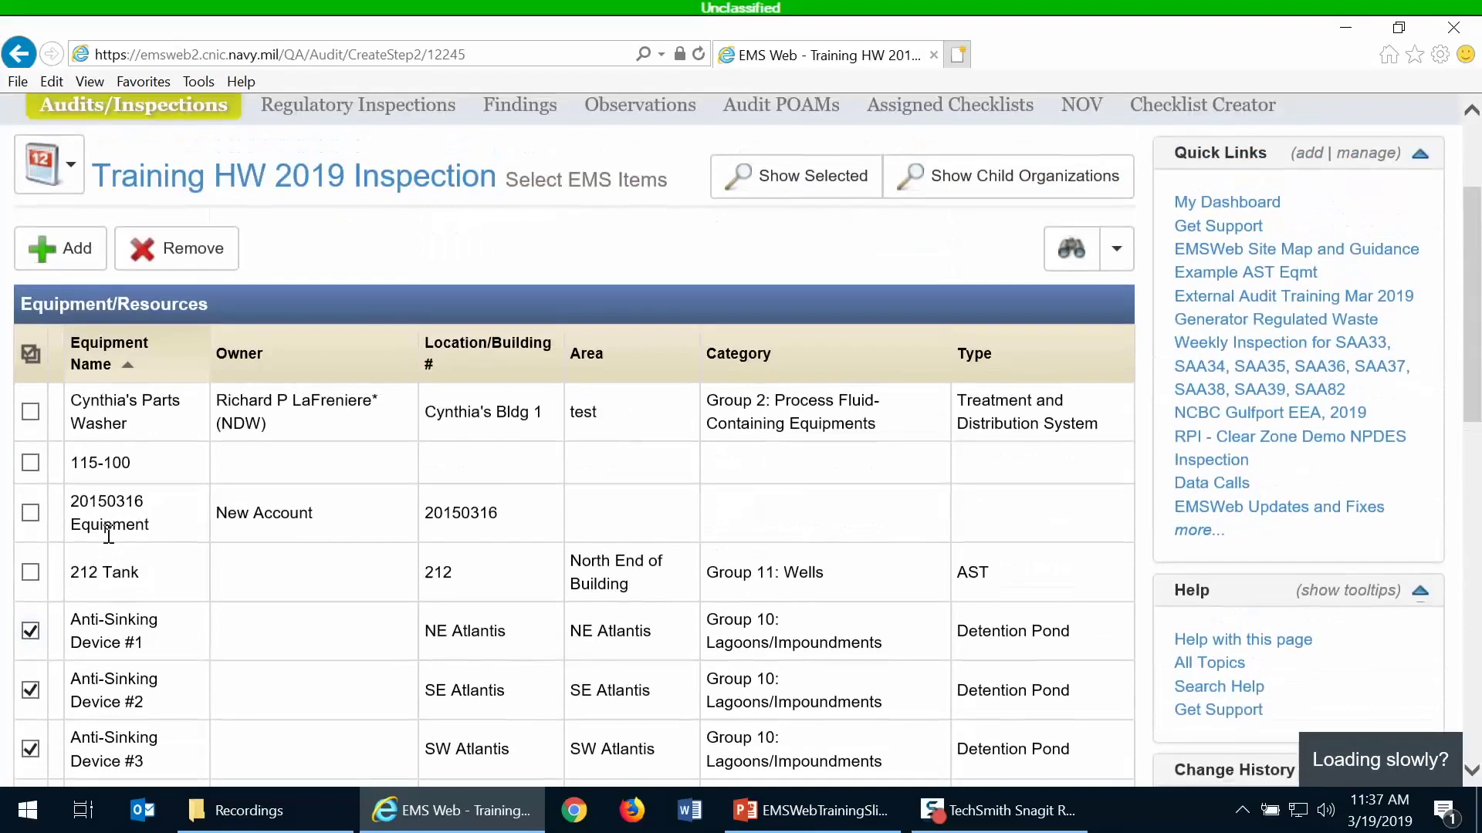
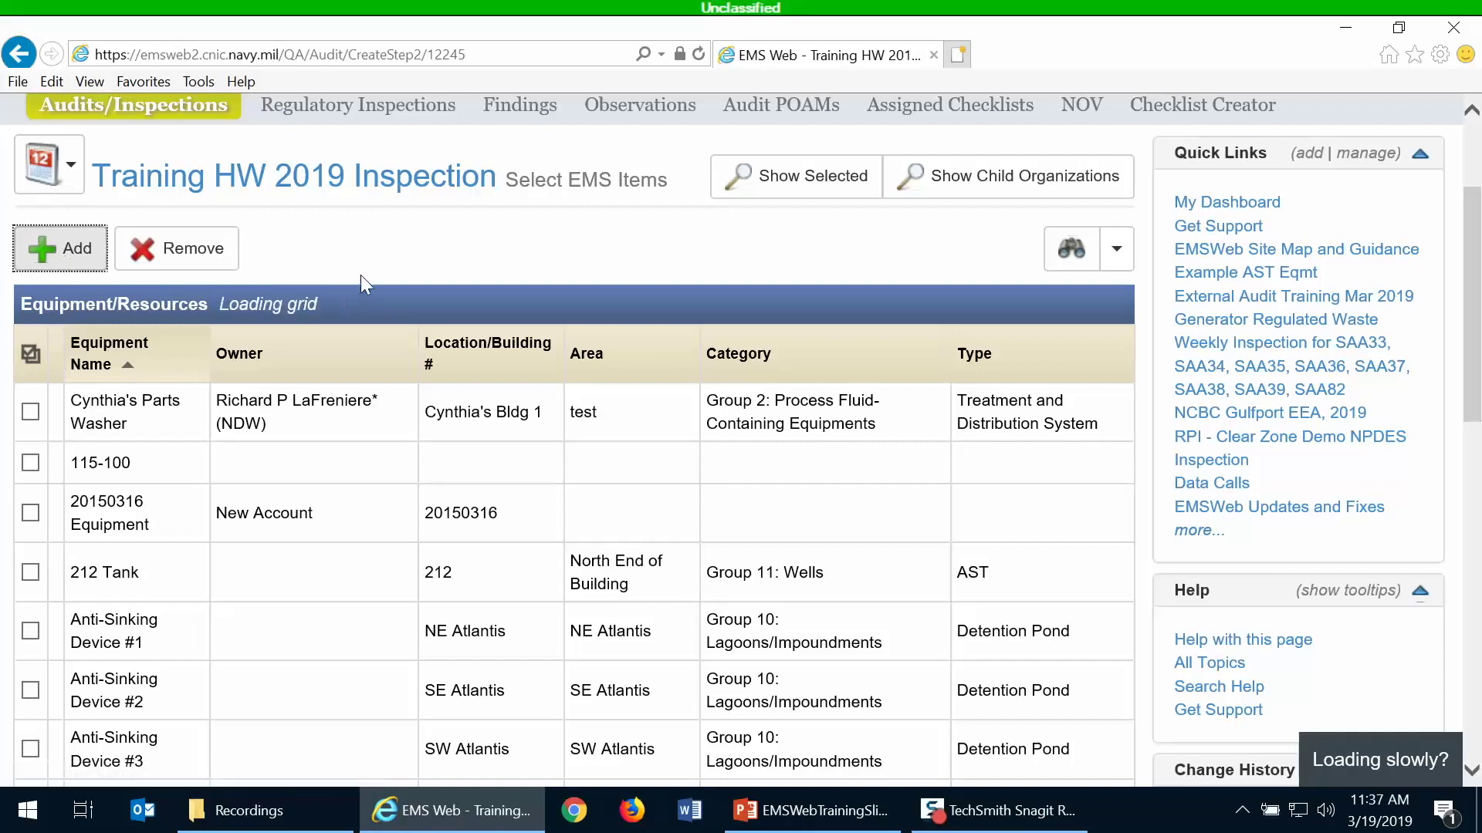
scroll(238, 465, down, 1)
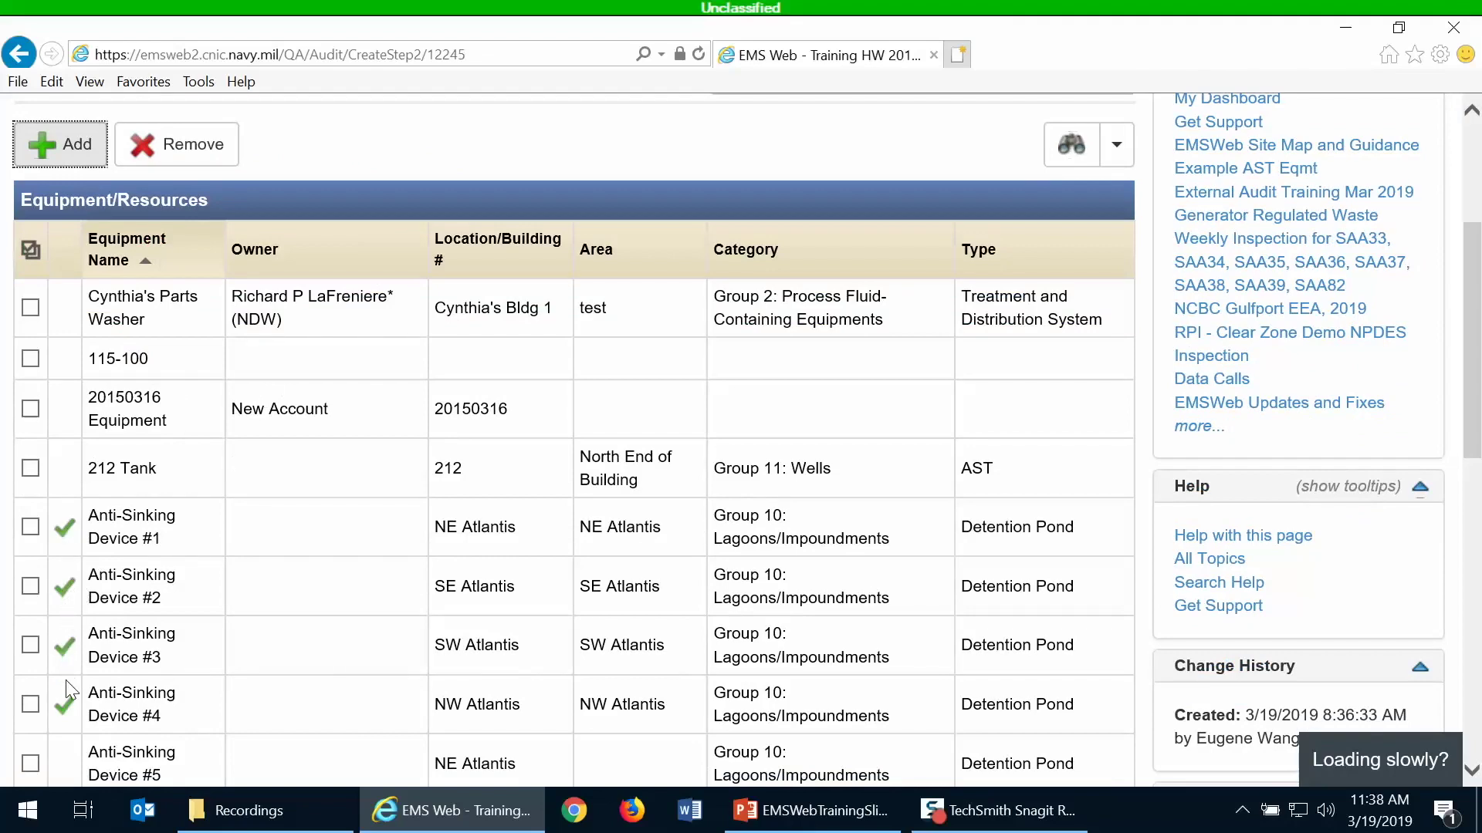
scroll(724, 365, up, 1)
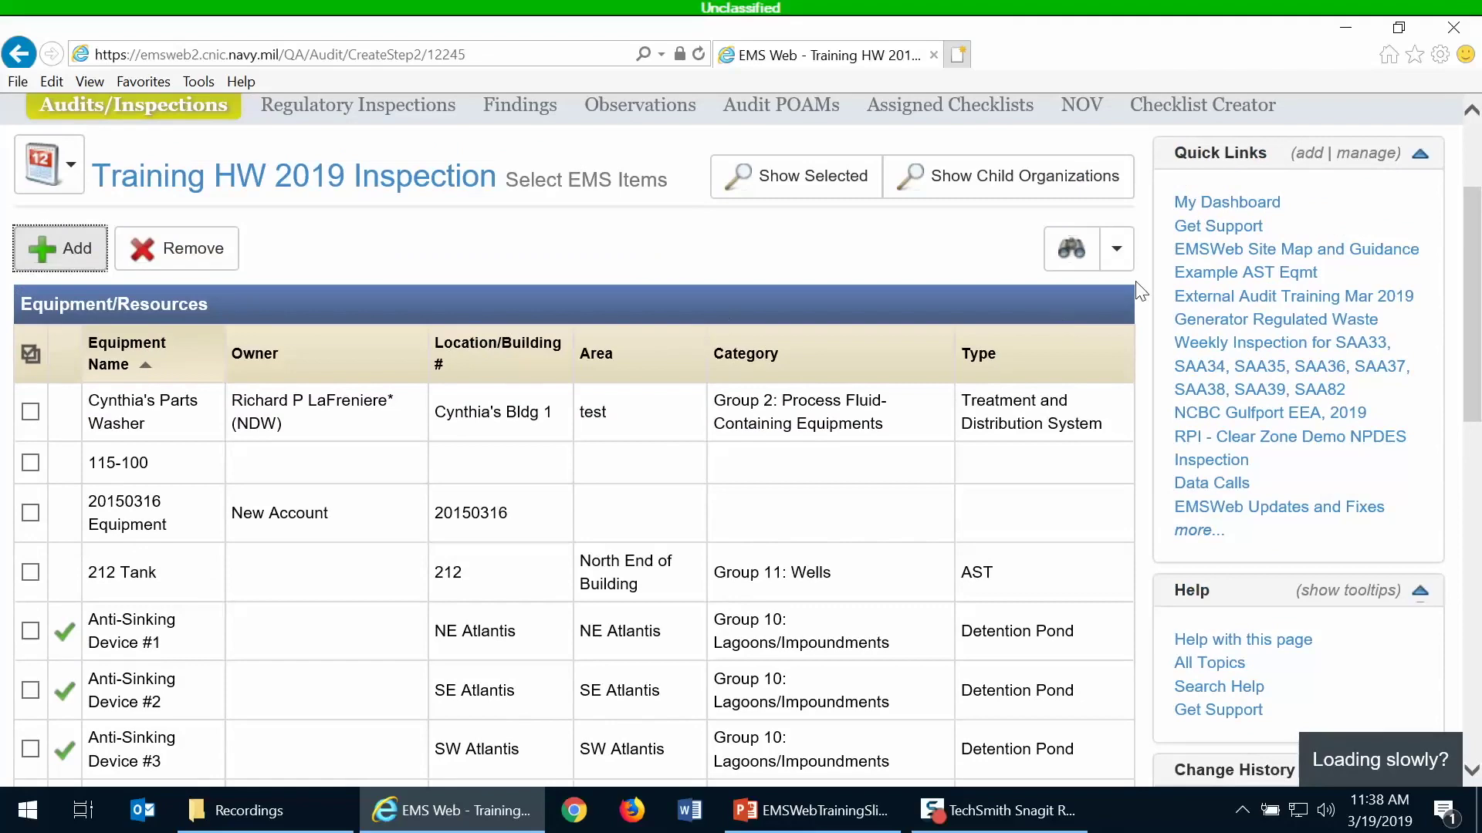
Show the search fields for the equipment list and look over the filters and the remaining records.
click(1071, 248)
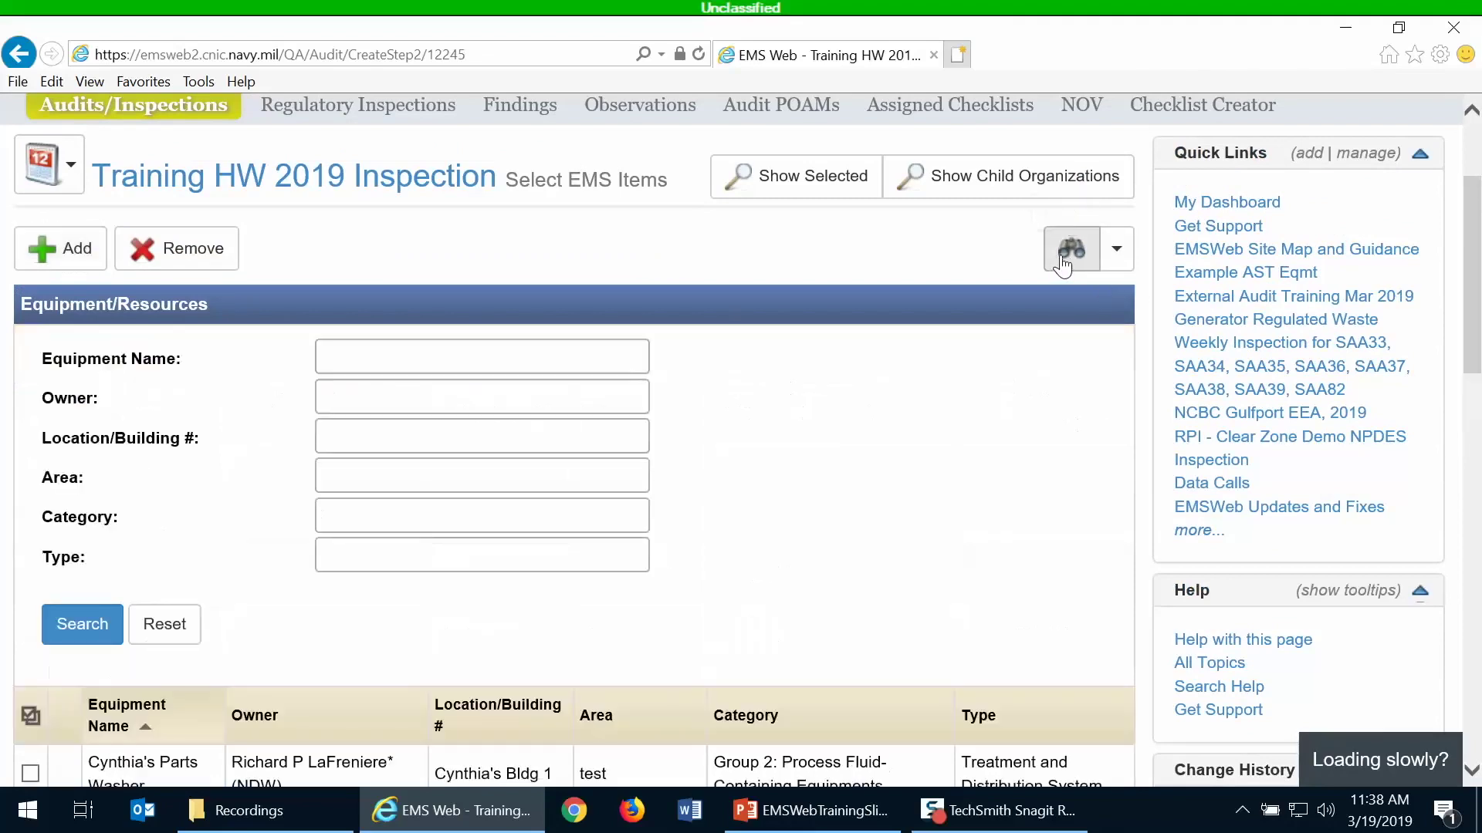
scroll(943, 490, down, 2)
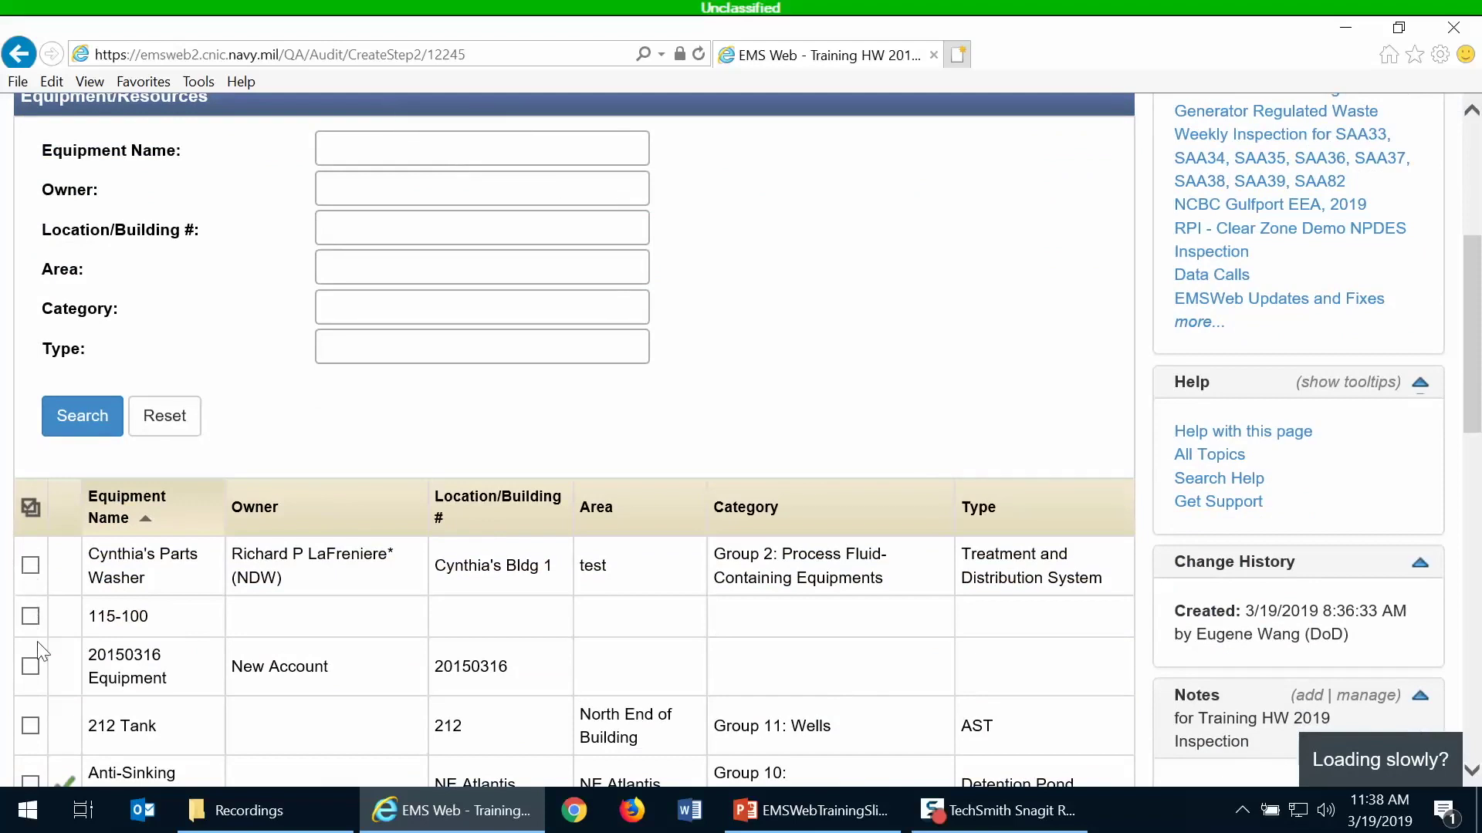
scroll(645, 420, up, 2)
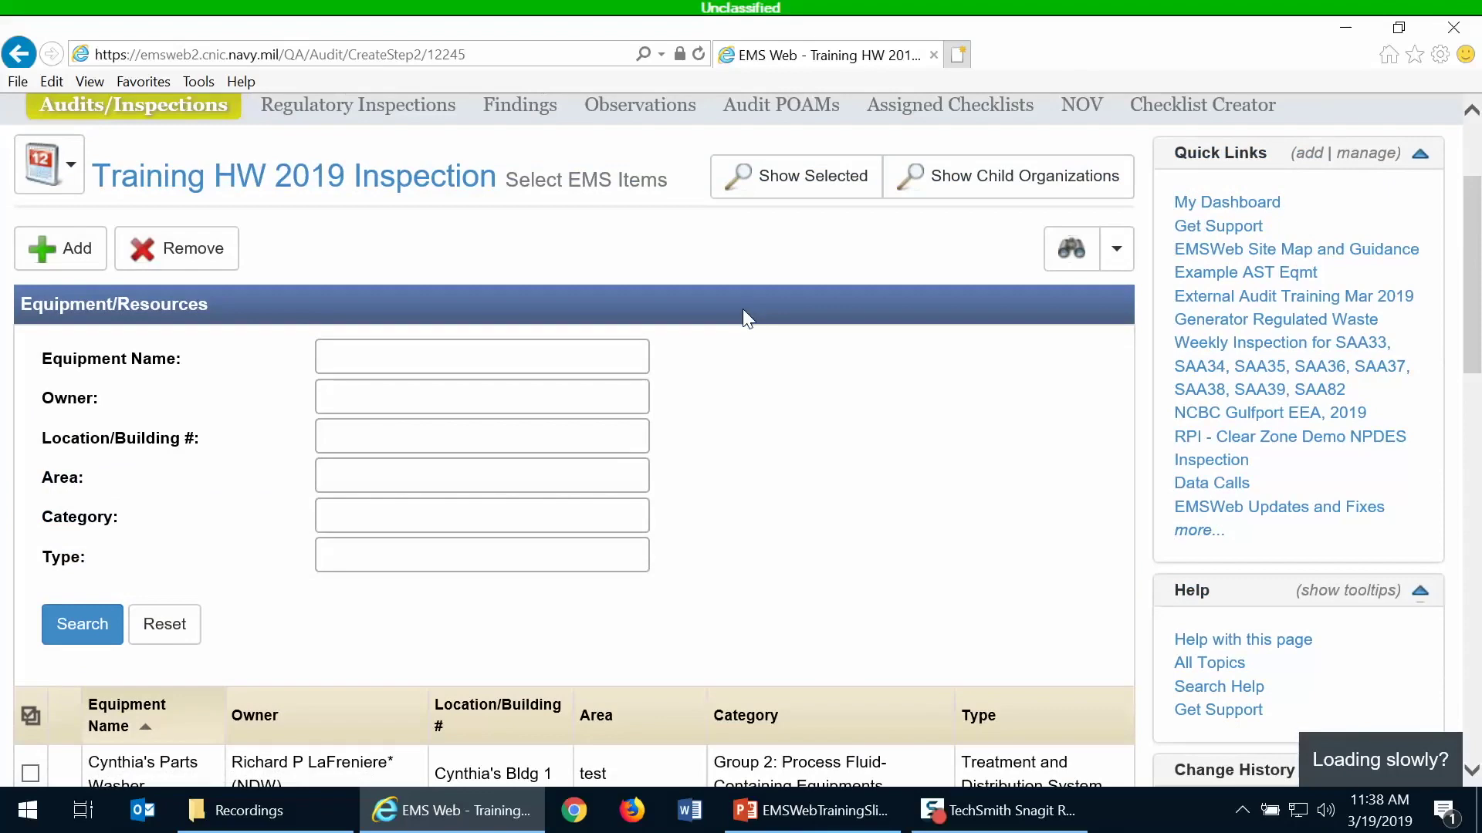
scroll(744, 315, down, 12)
scroll(714, 378, down, 3)
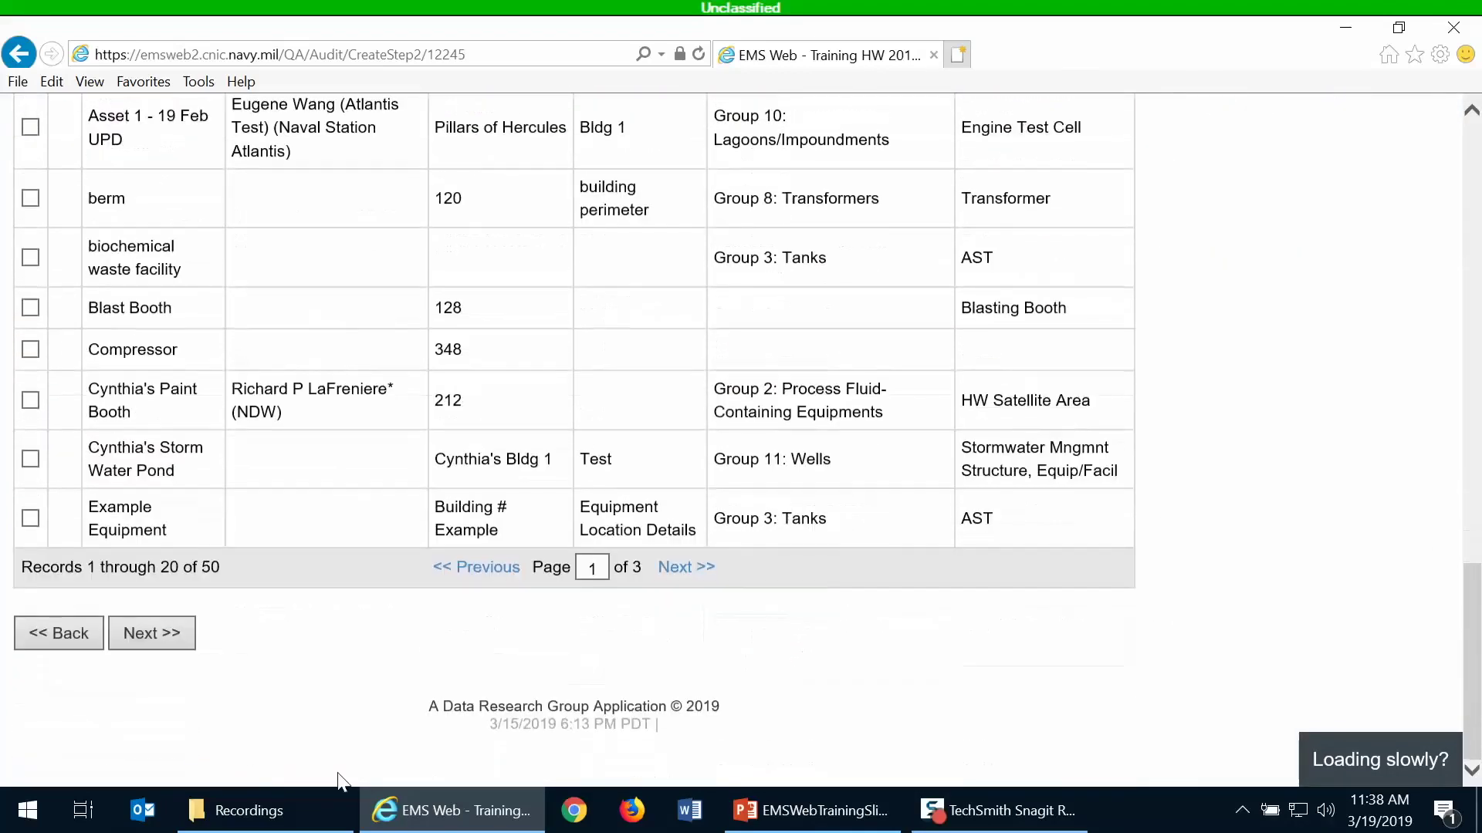
Proceed to the template assignment and start adding a template, choosing Training Mar 2019 Checklist.
click(153, 641)
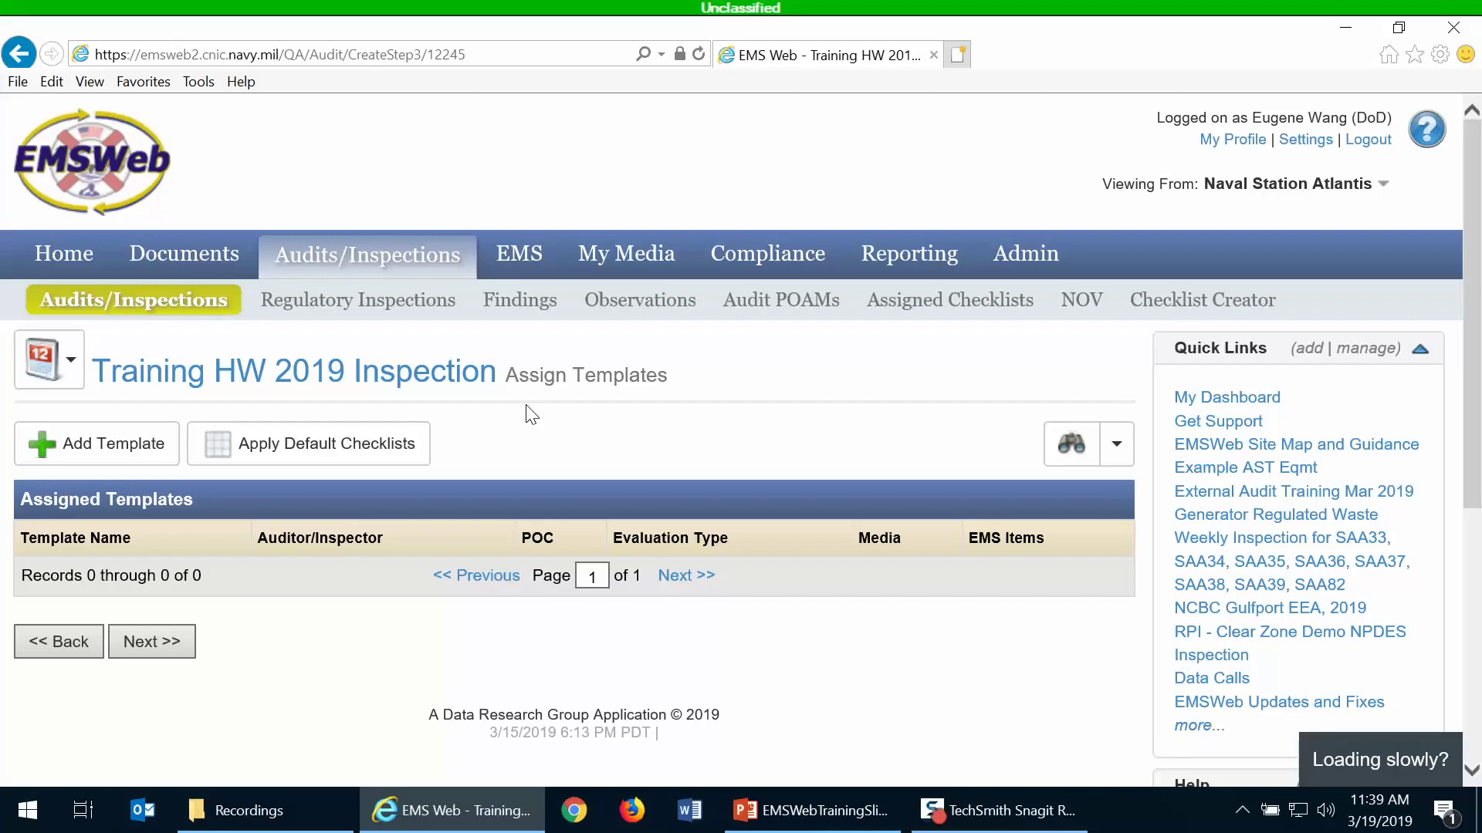
click(66, 441)
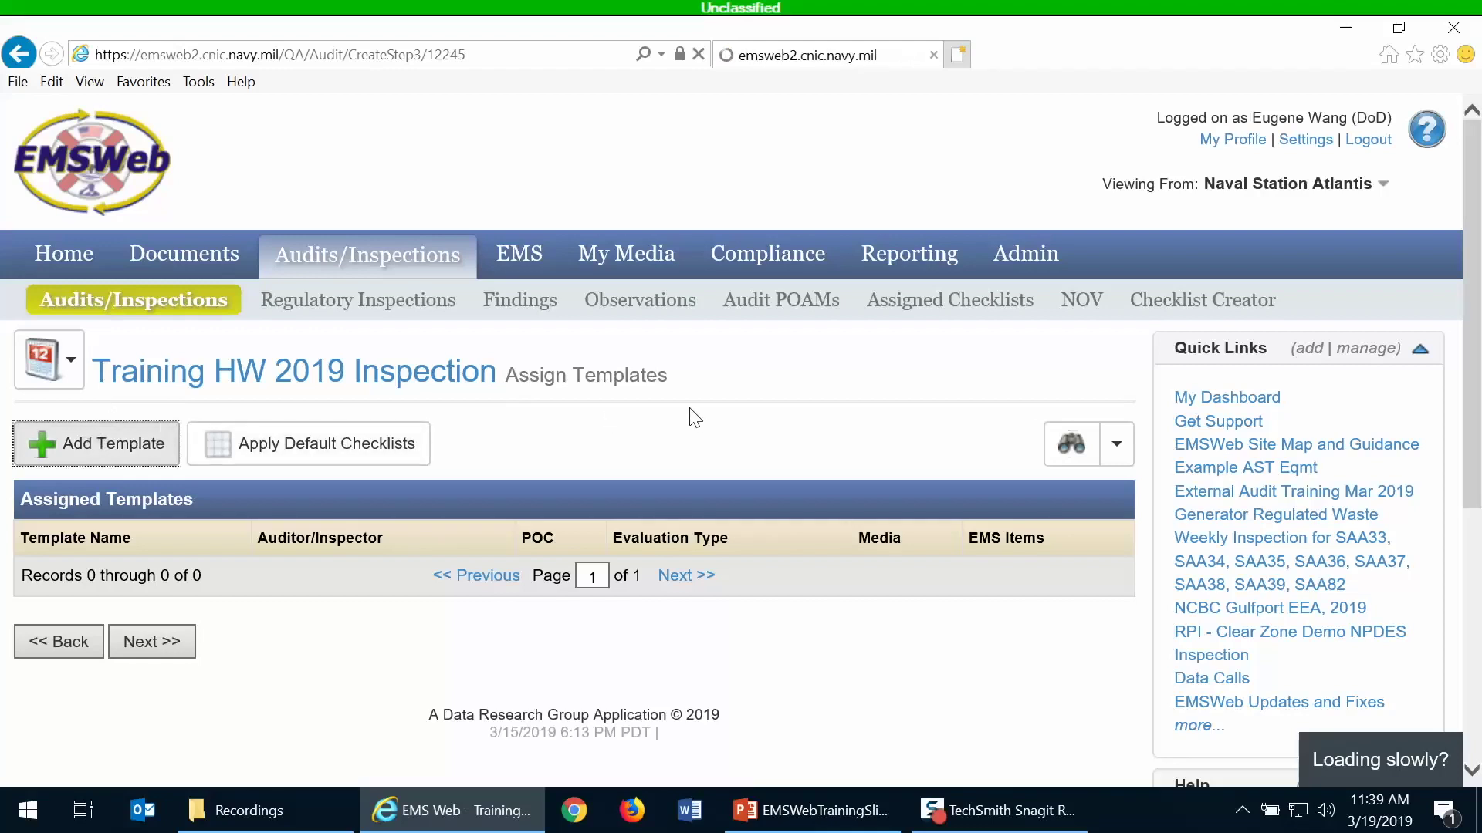
scroll(691, 417, down, 3)
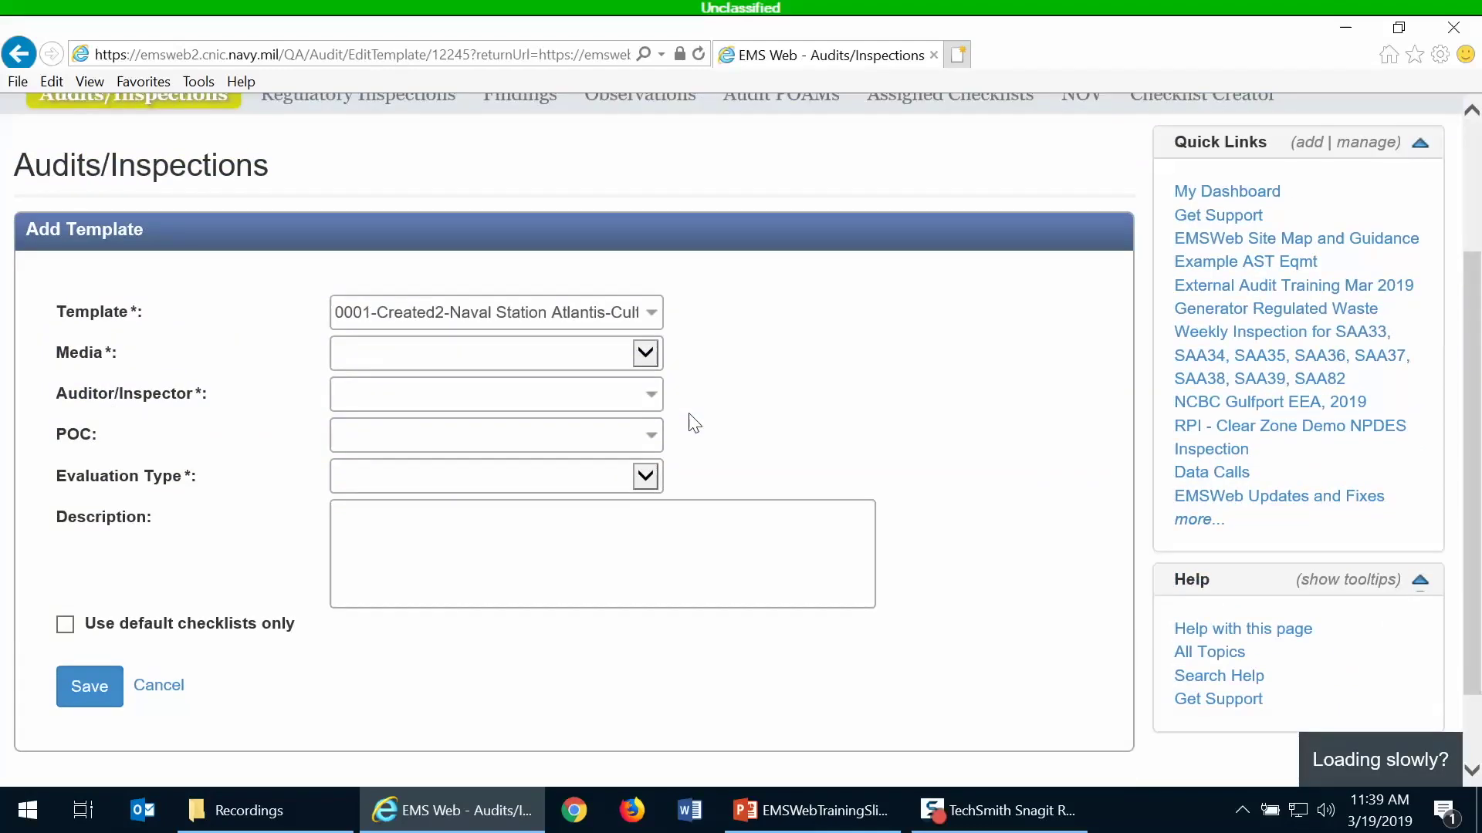
click(473, 310)
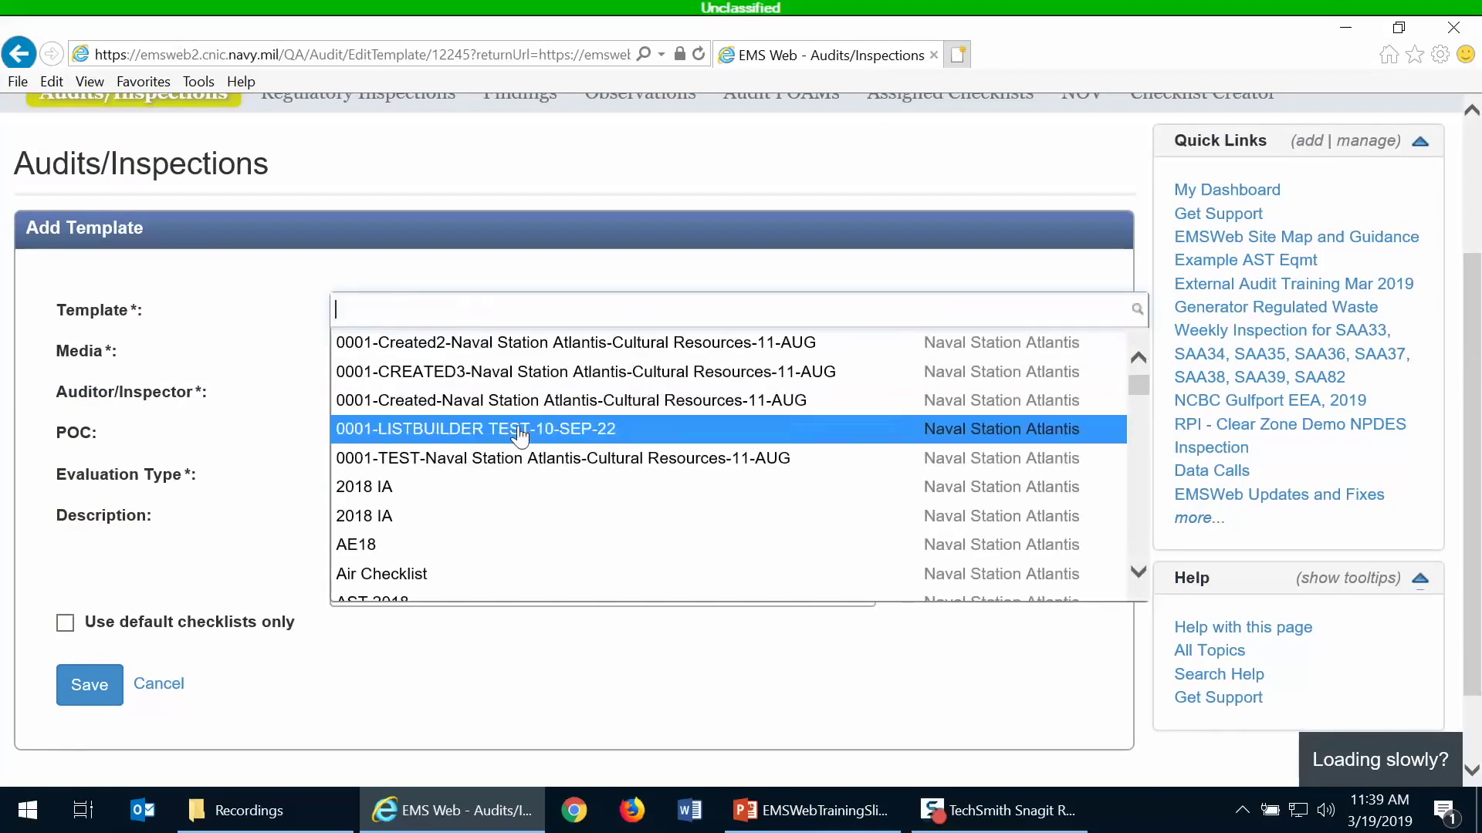
text(training)
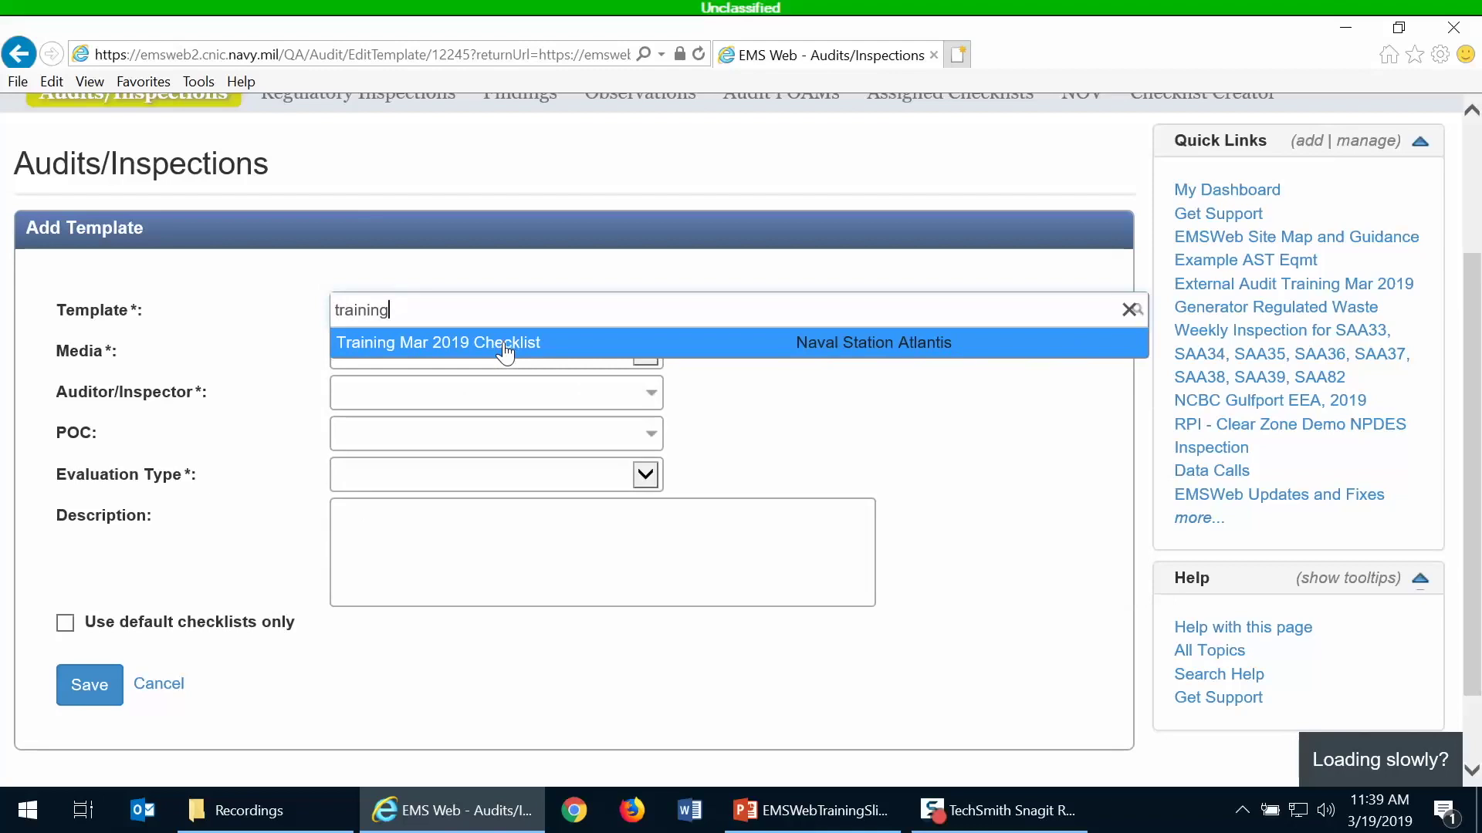
click(505, 352)
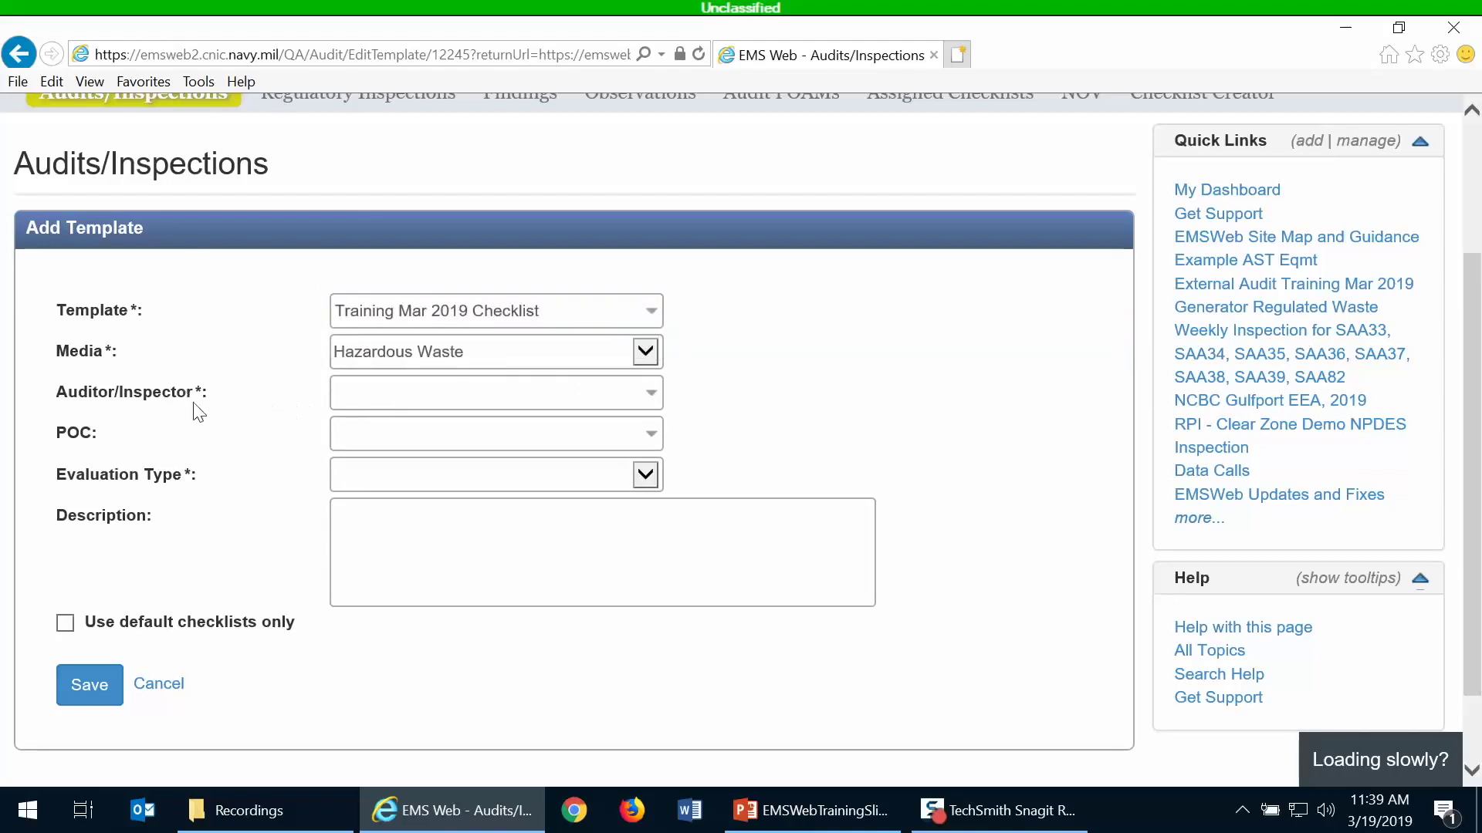
Assign Atlantis Inspector (Training) as the template's auditor/inspector.
click(382, 401)
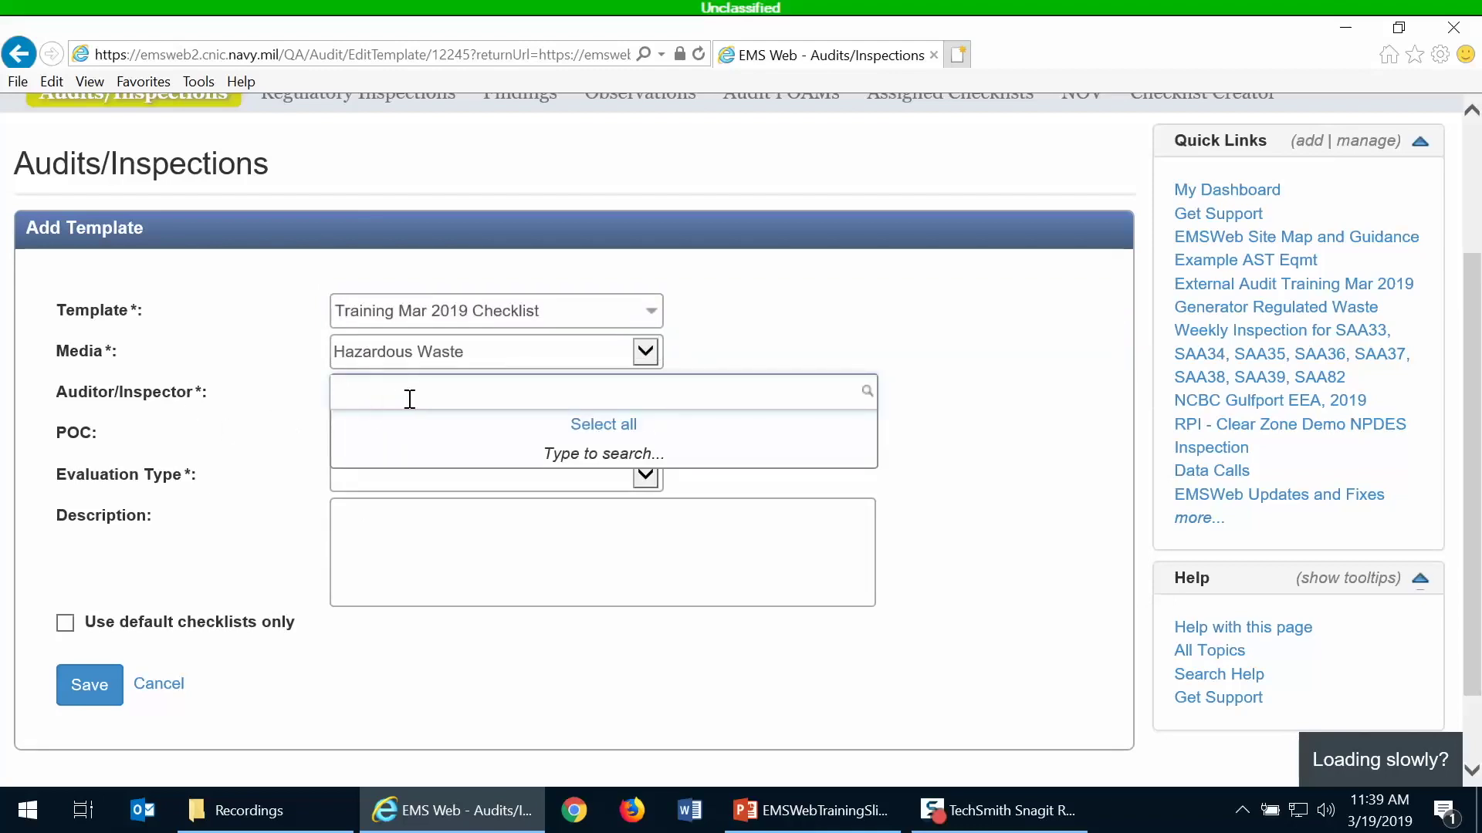
text(wang)
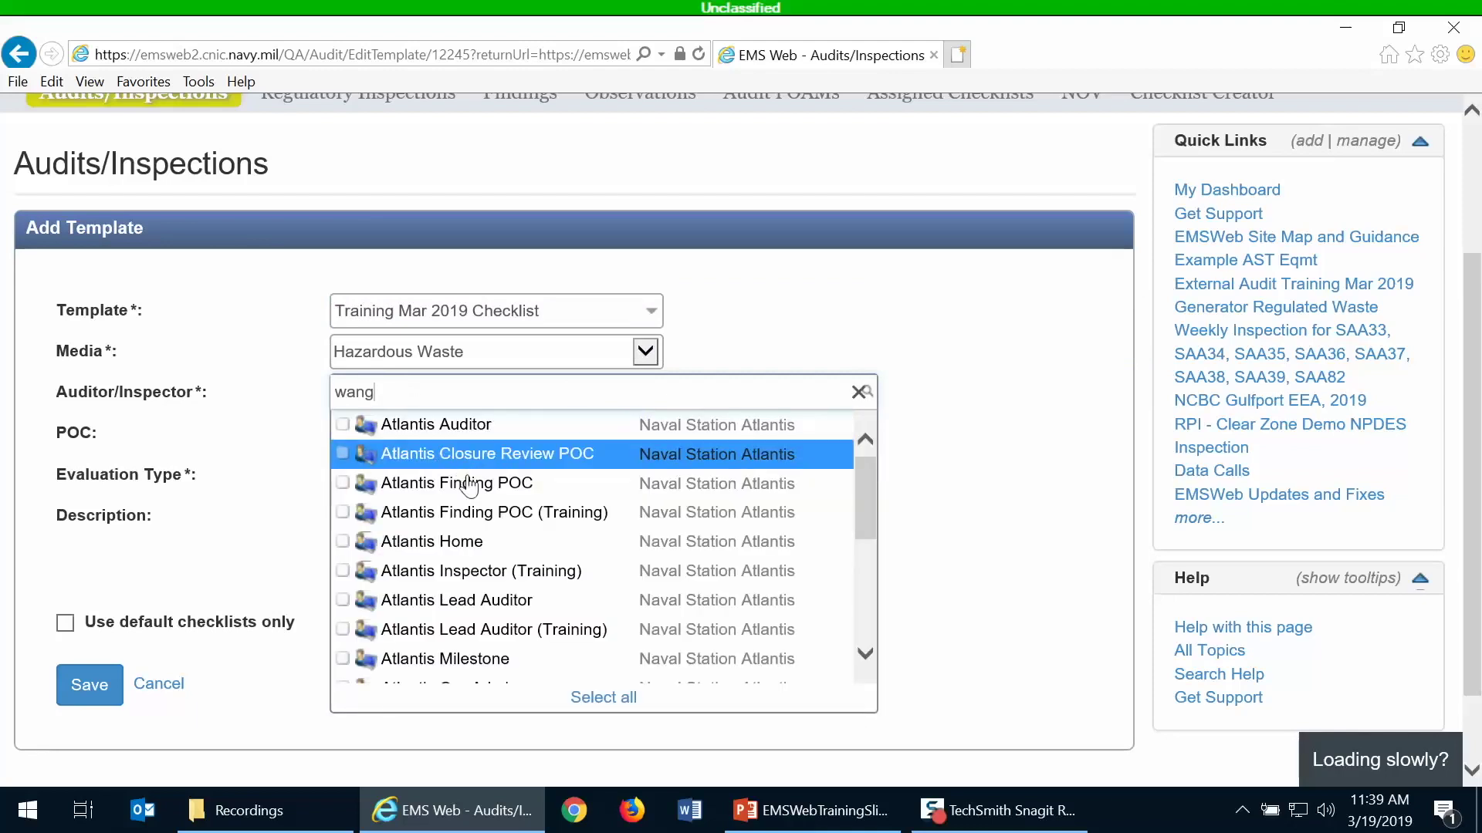
click(497, 571)
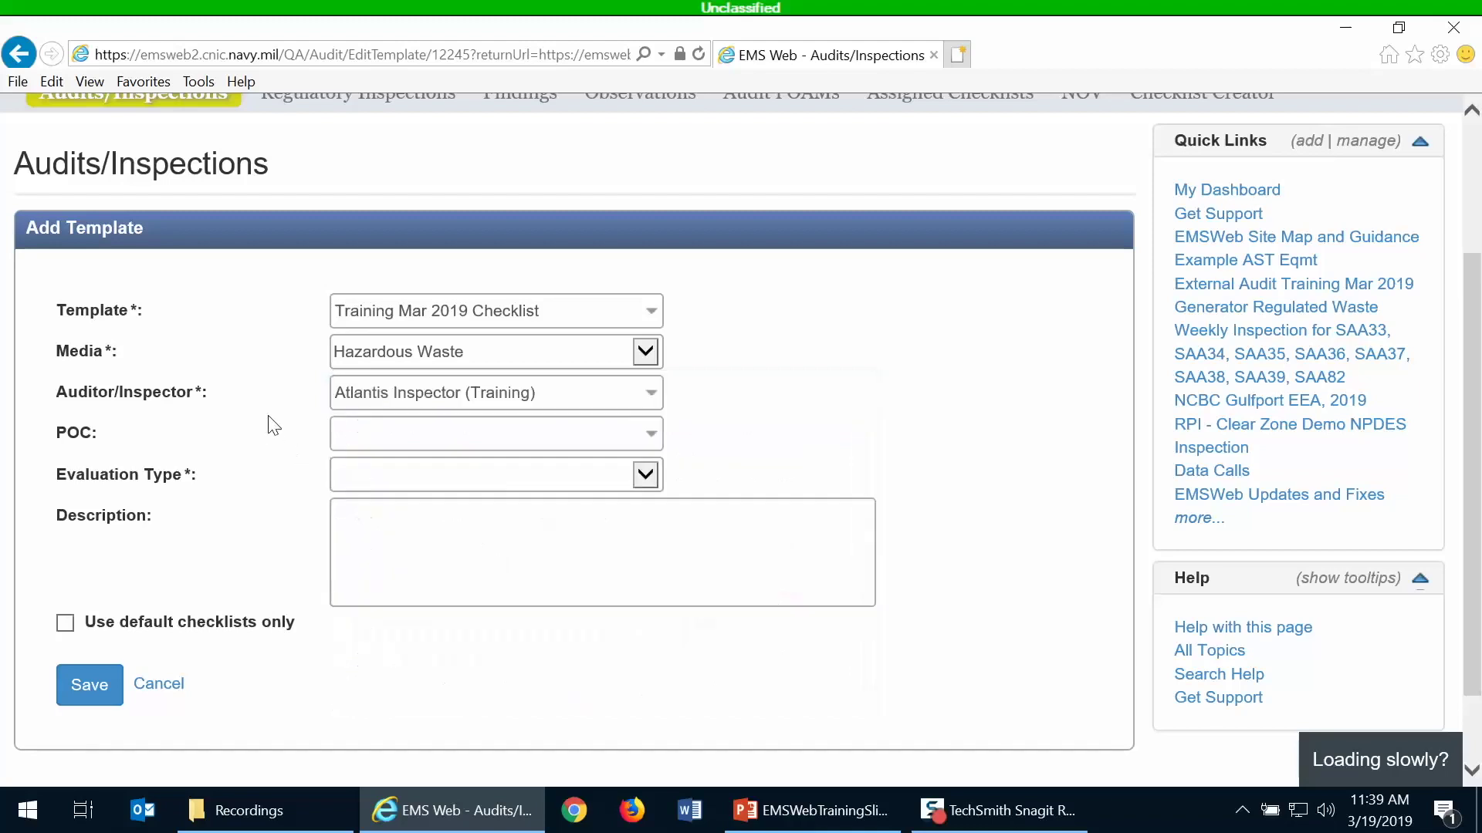
Set the template's evaluation type to Inspection and save the template assignment.
click(414, 480)
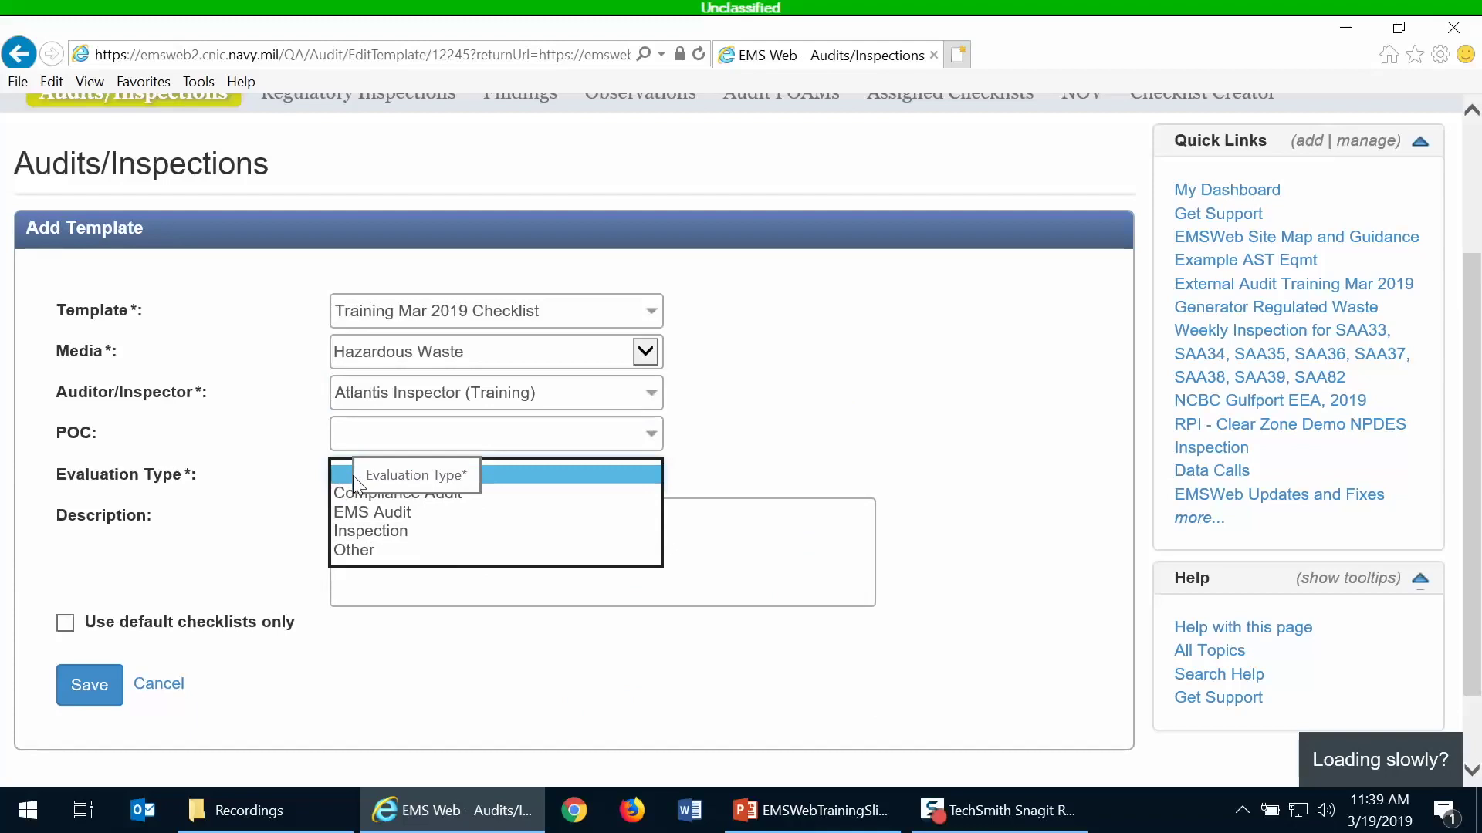
key(Down)
key(Down)
key(Down)
key(Return)
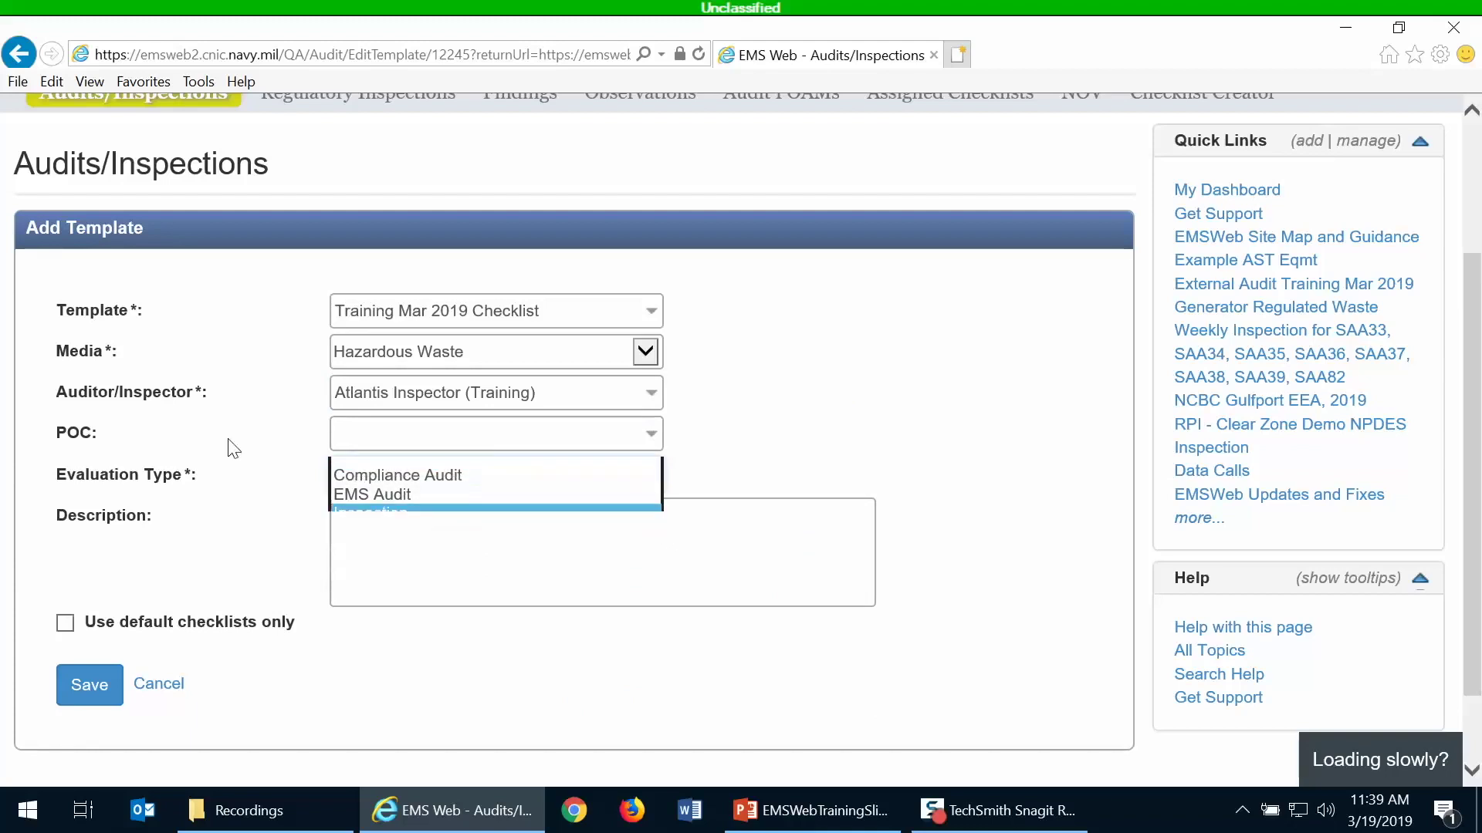
key(Tab)
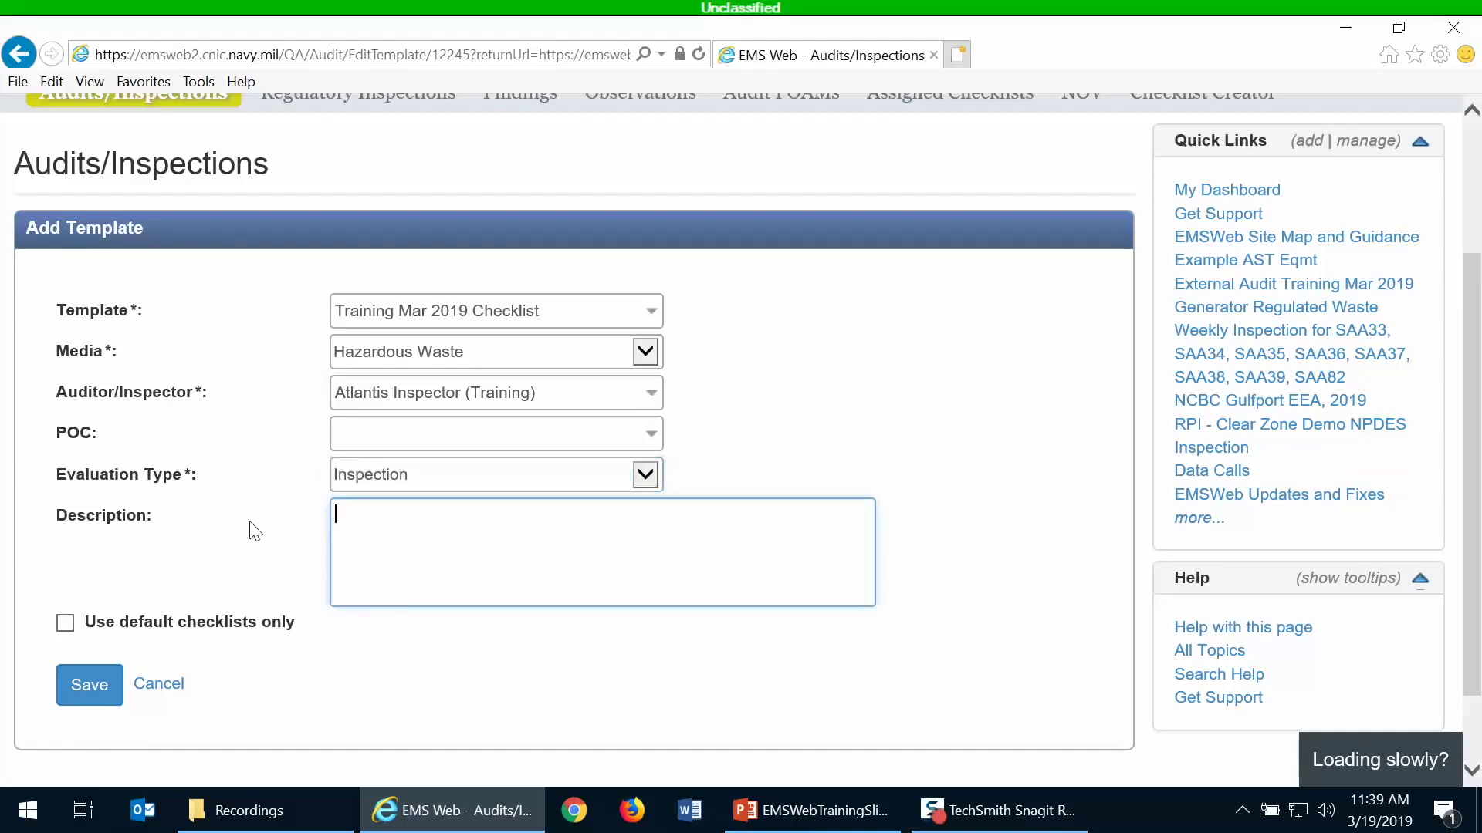
click(91, 691)
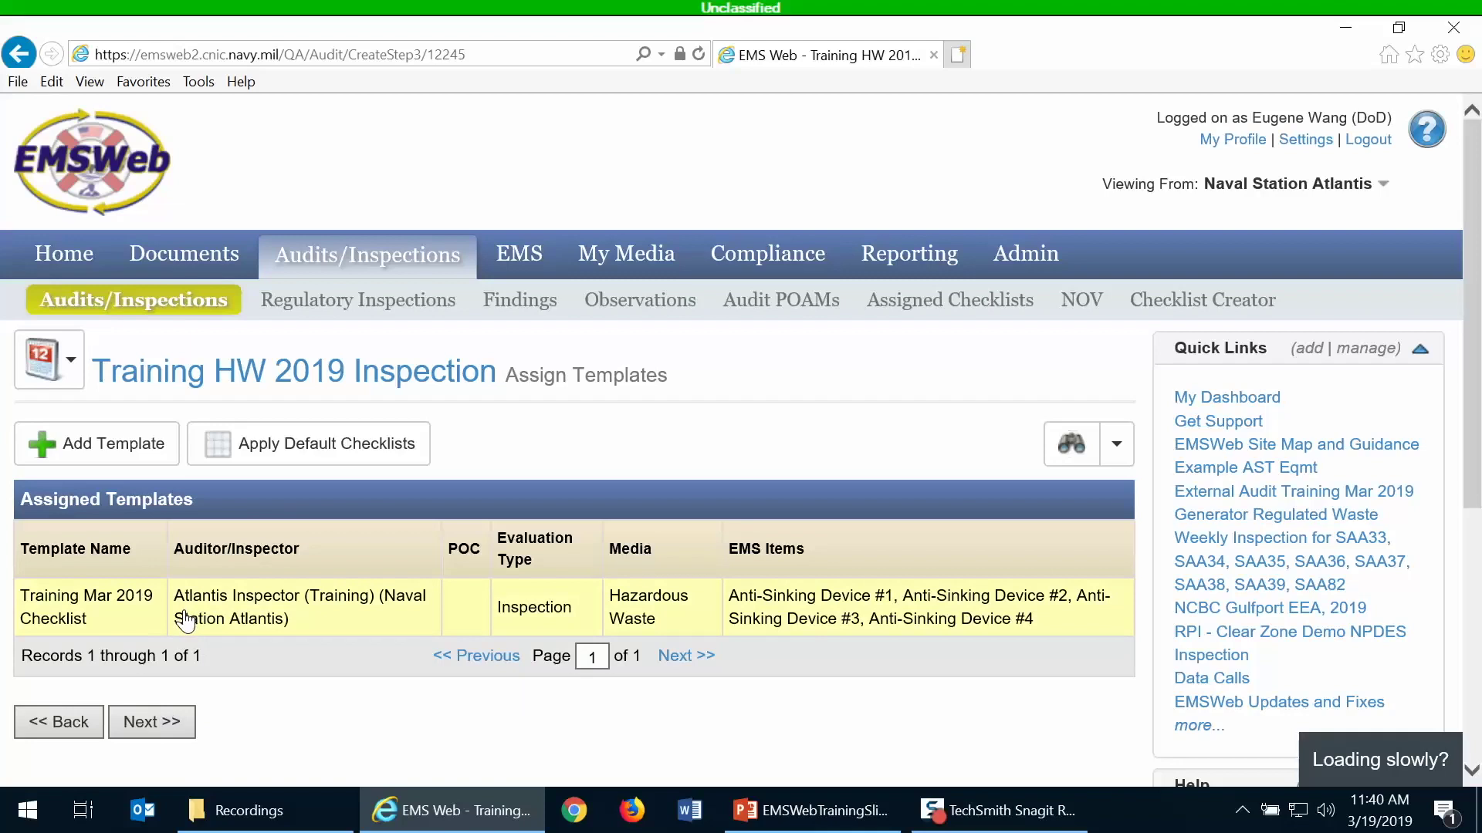
Proceed to the recurrence details and make the inspection recur weekly, every 1 week on Friday.
click(169, 730)
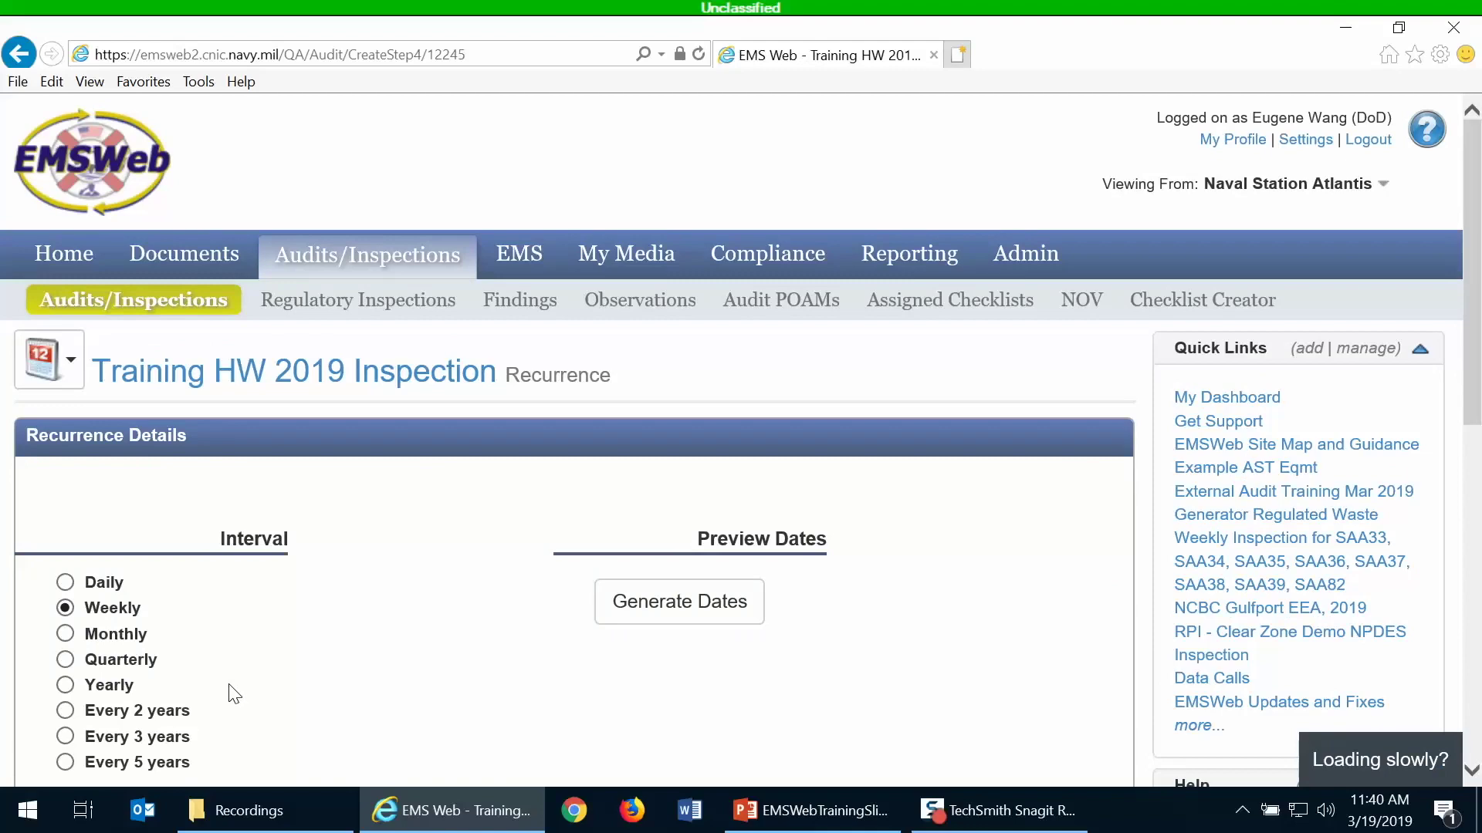
scroll(314, 598, down, 3)
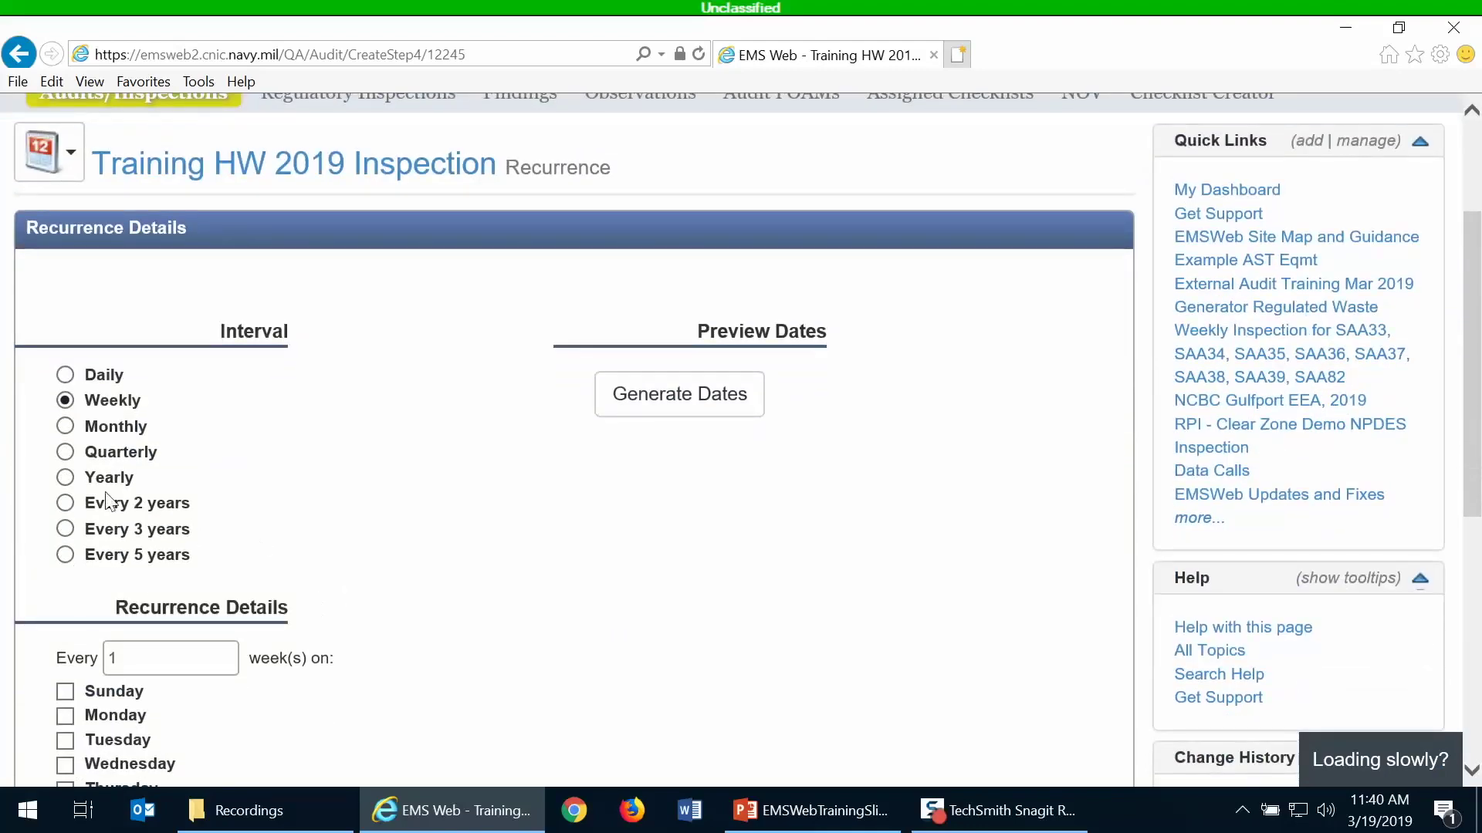
click(66, 453)
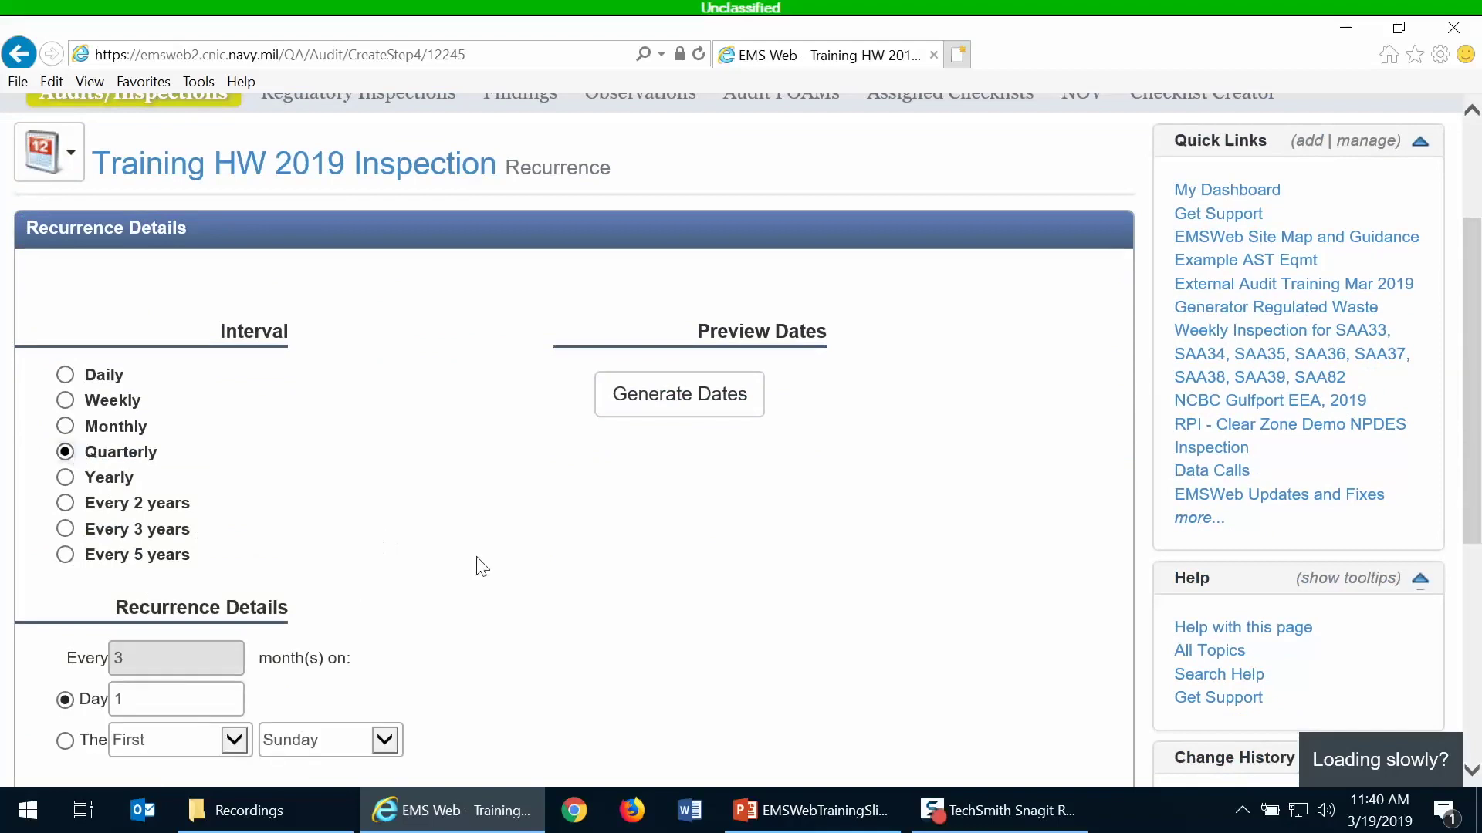
click(65, 401)
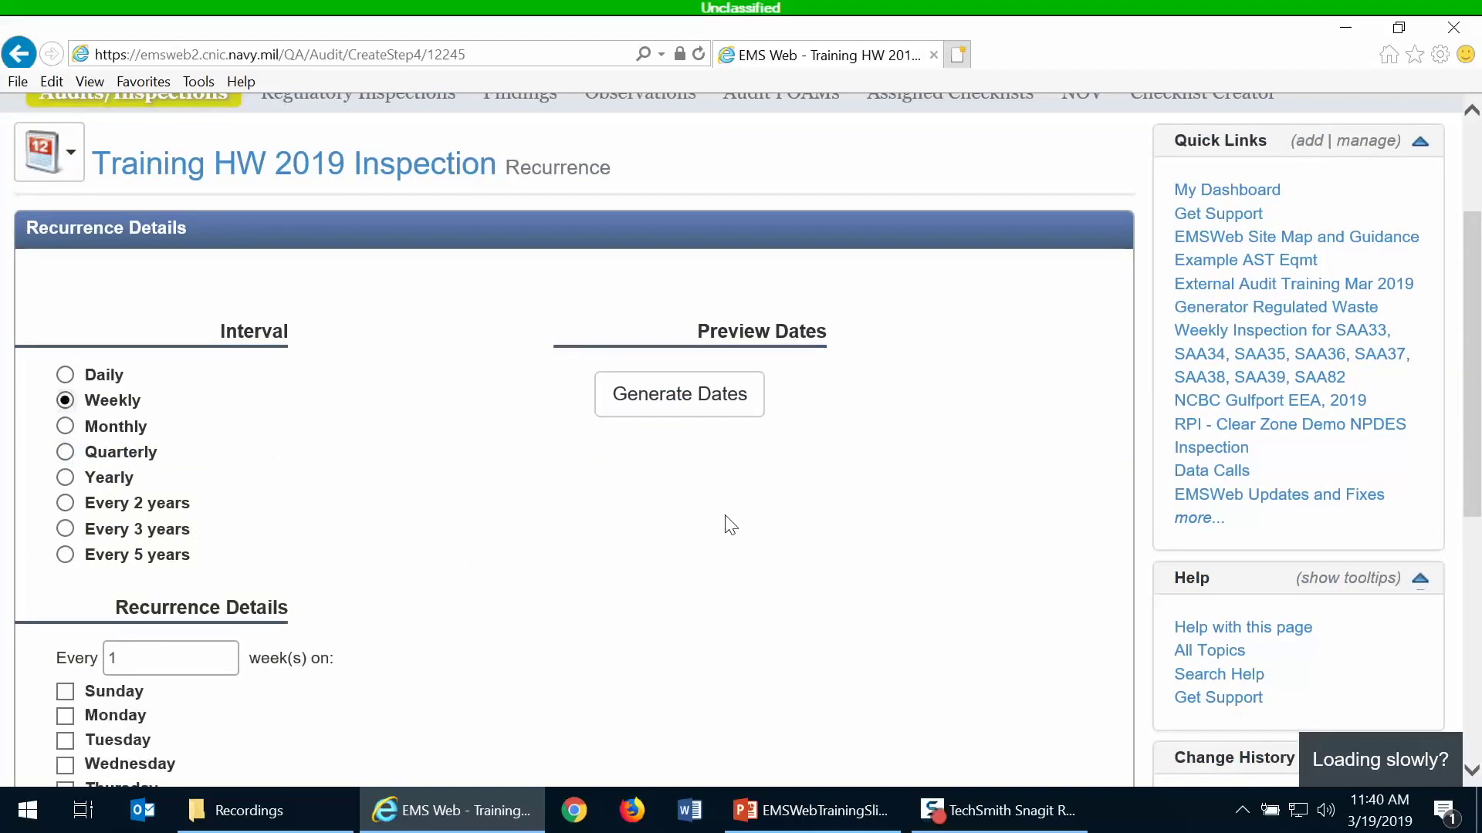
scroll(727, 523, down, 3)
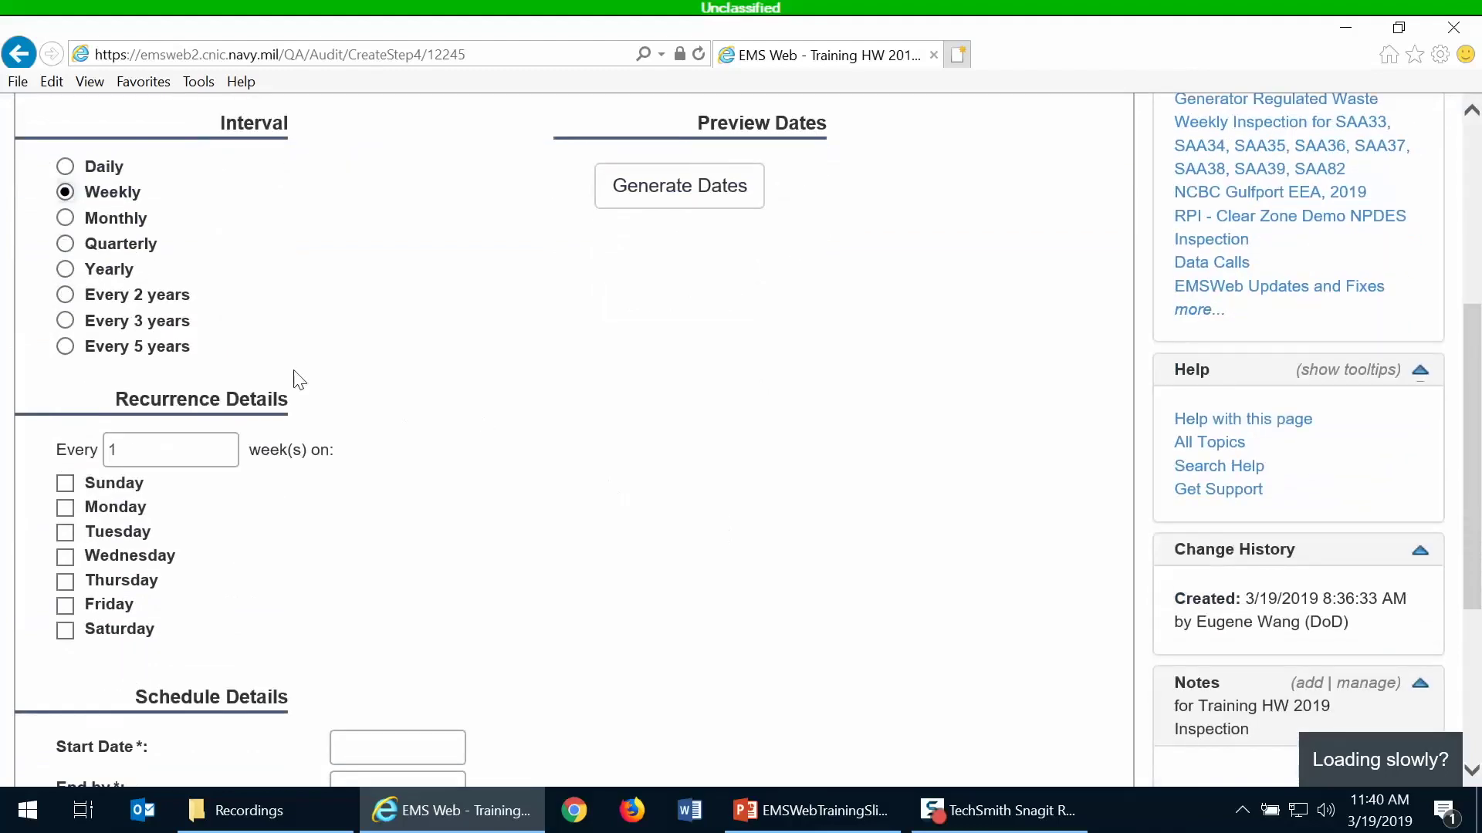
scroll(486, 395, down, 1)
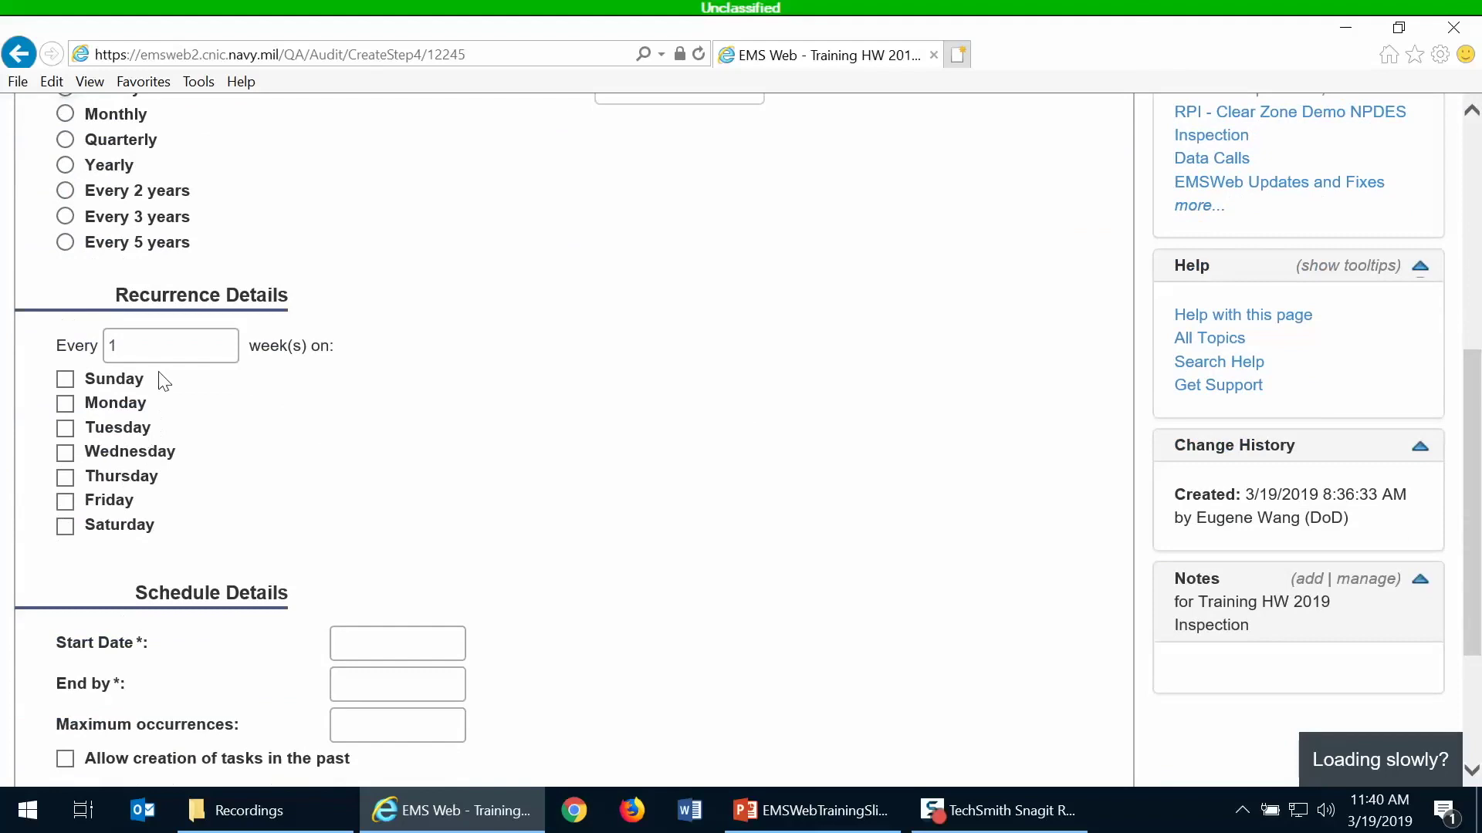
click(65, 502)
Set the start date of the recurrence schedule to 03/18/2019.
scroll(599, 461, down, 2)
click(428, 540)
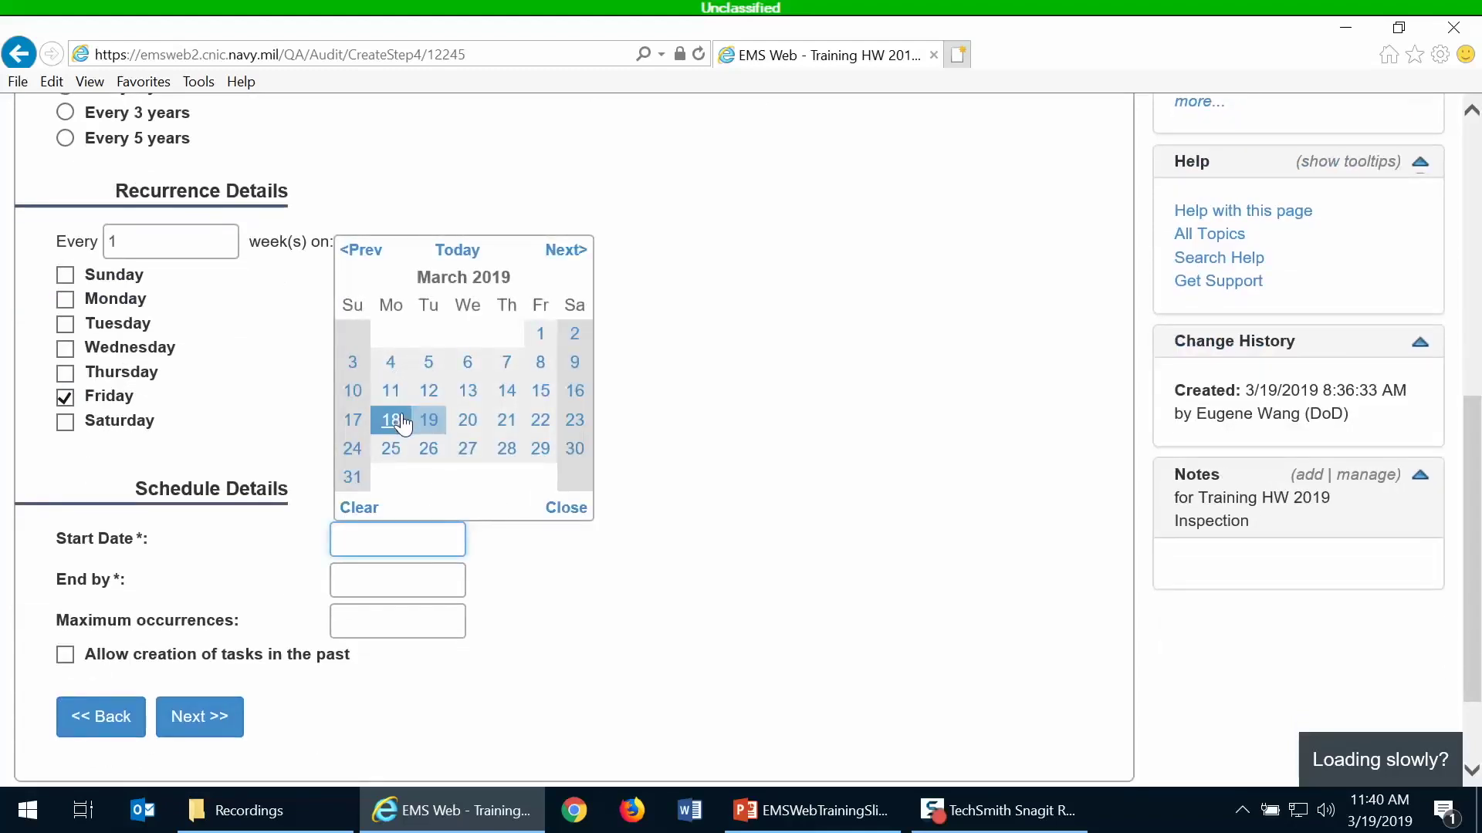
click(391, 421)
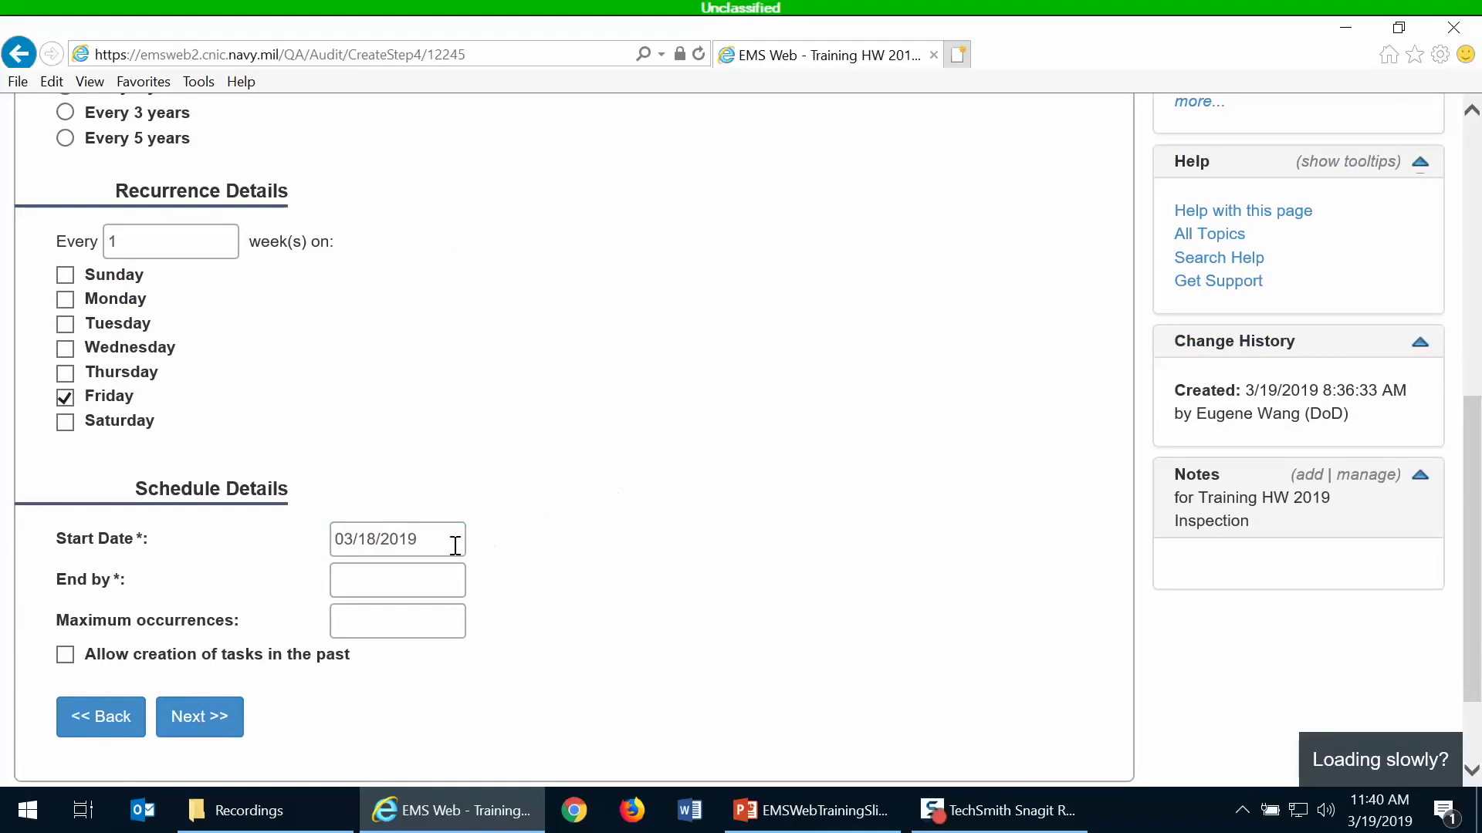
Set the end date of the recurrence schedule to 03/18/2020.
click(429, 571)
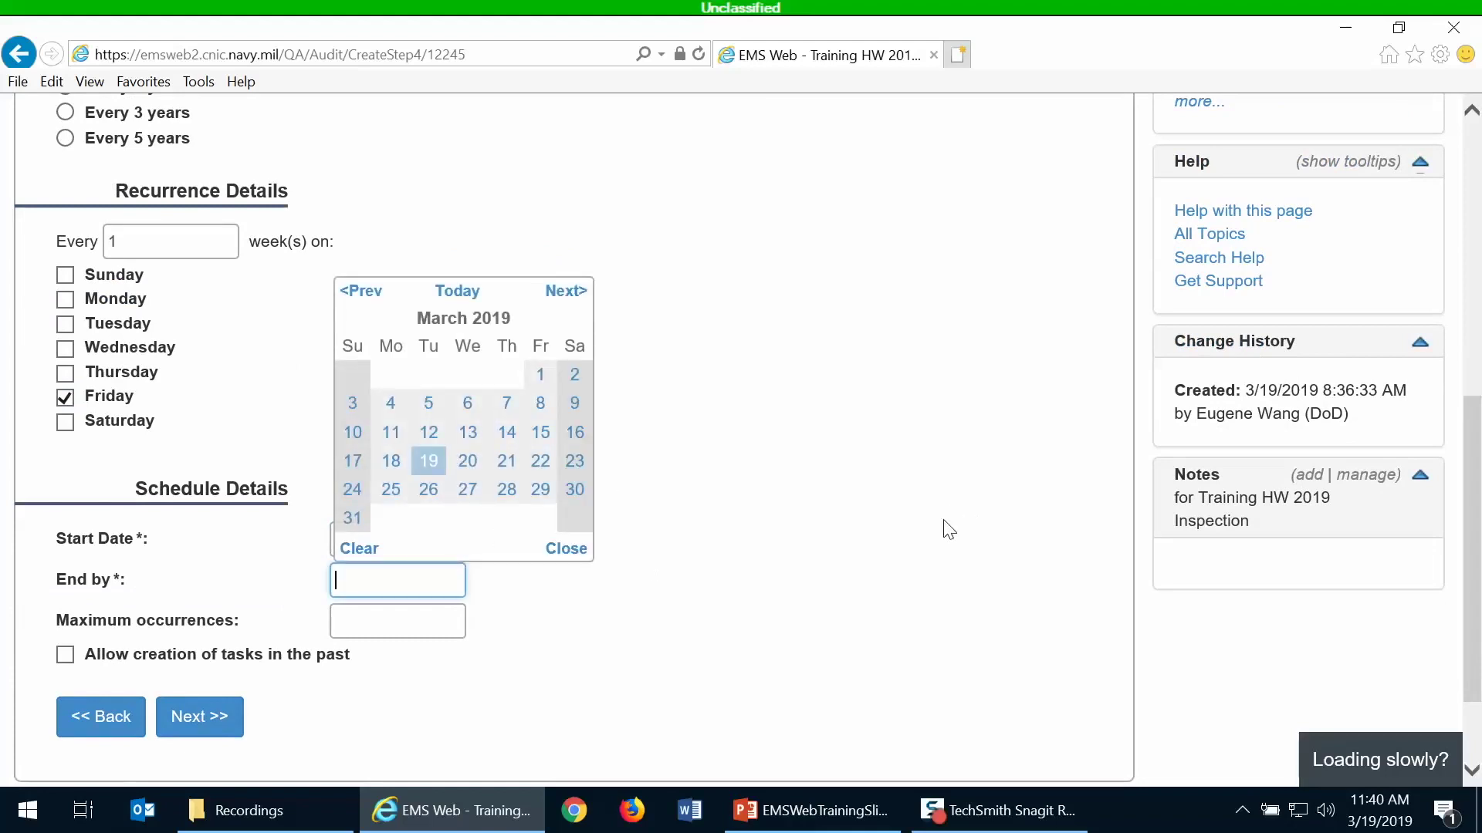
click(727, 562)
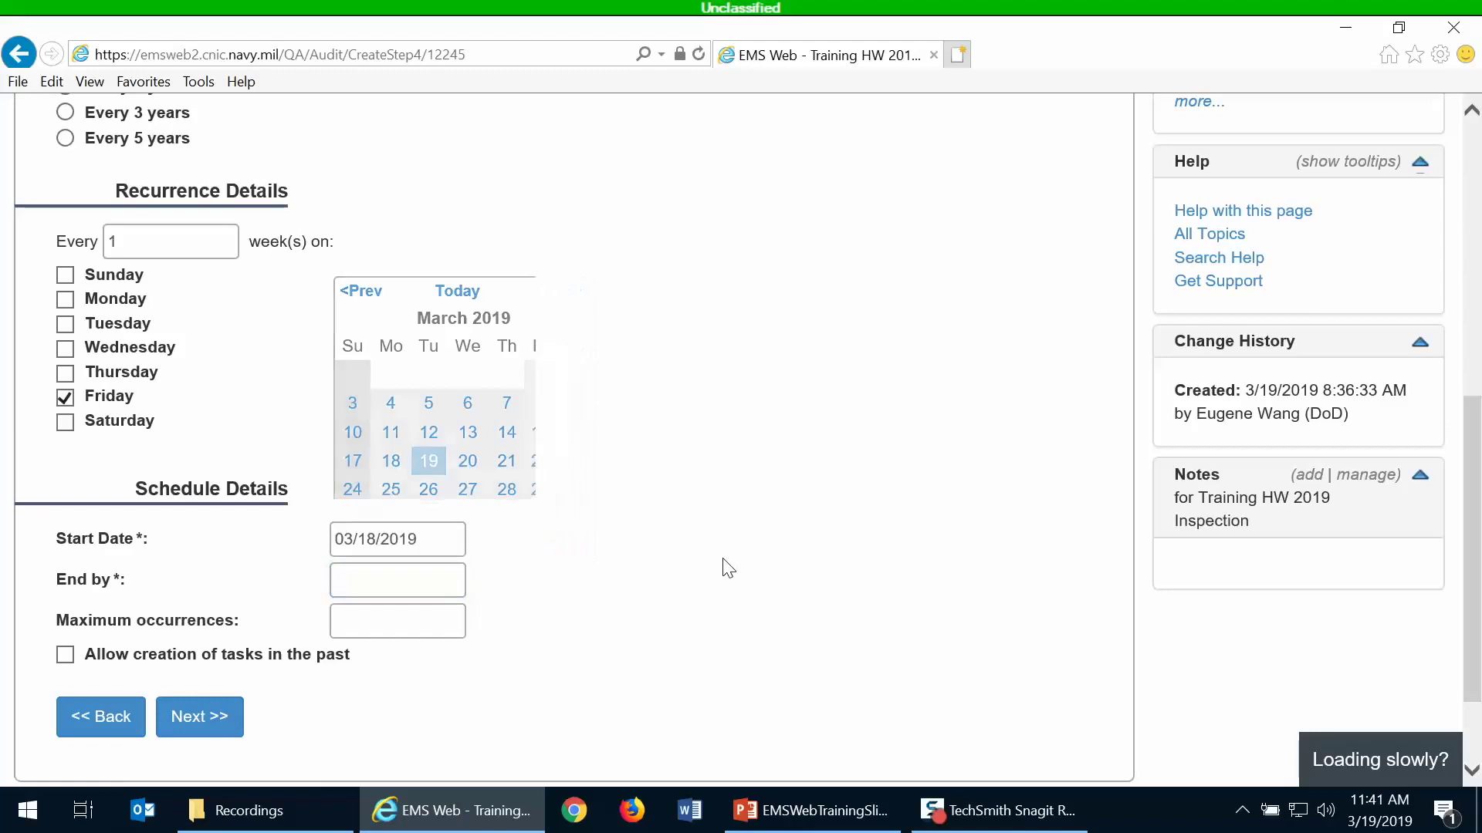
click(357, 587)
text(3)
click(381, 610)
text(/)
key(BackSpace)
click(401, 583)
text(/18/201)
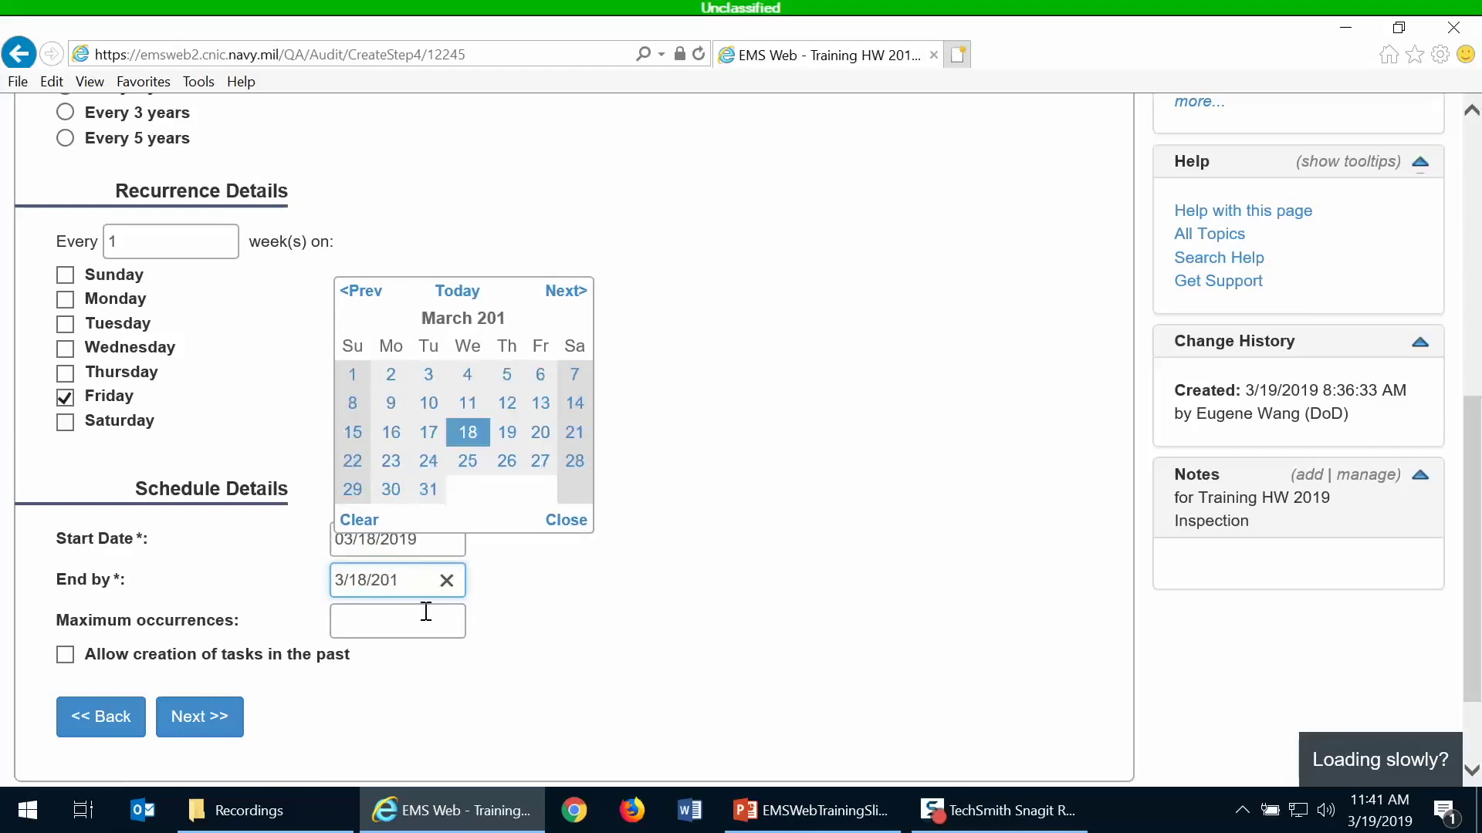
text(2)
key(BackSpace)
key(BackSpace)
text(20)
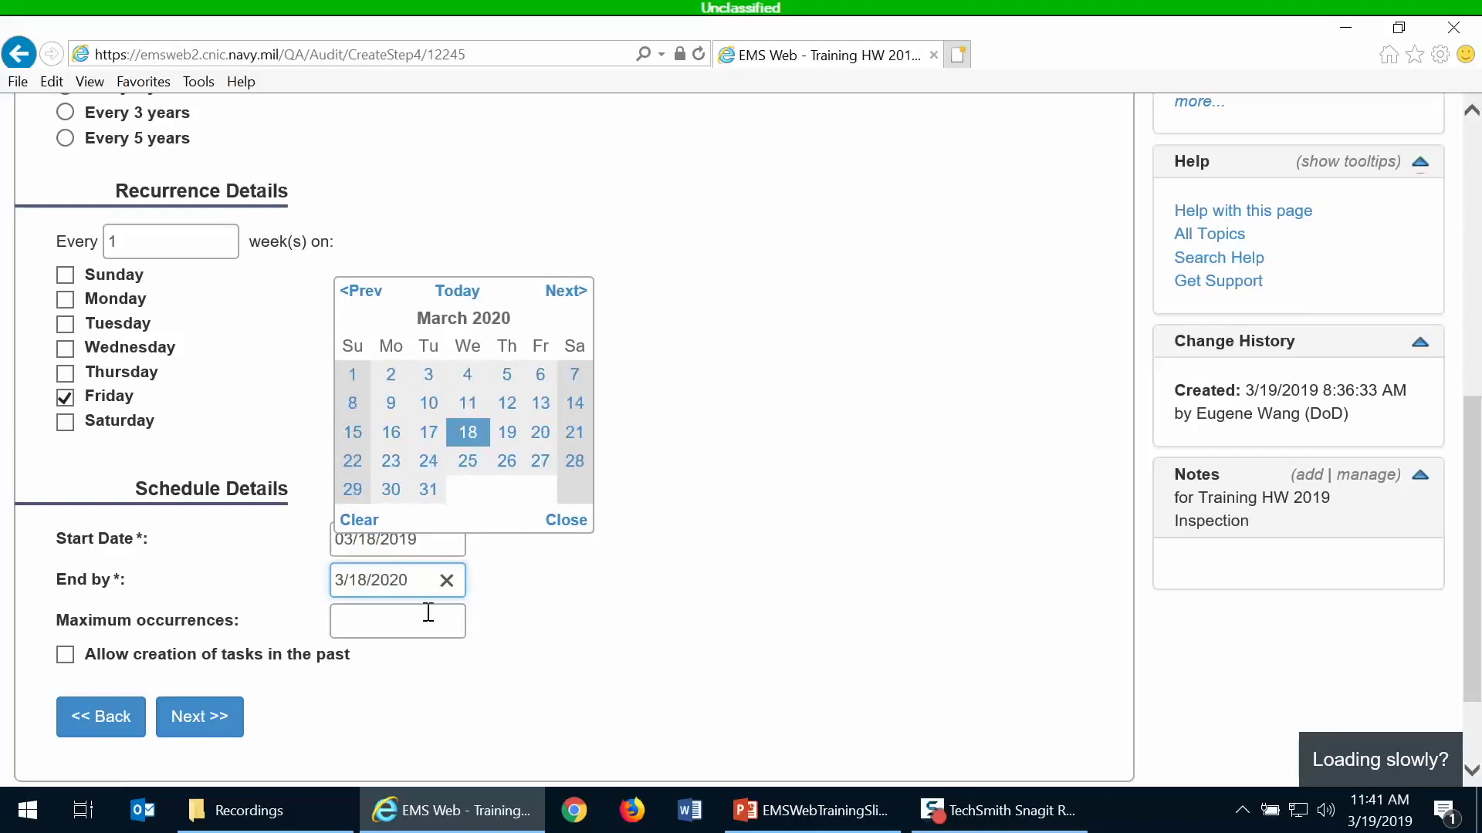
click(605, 637)
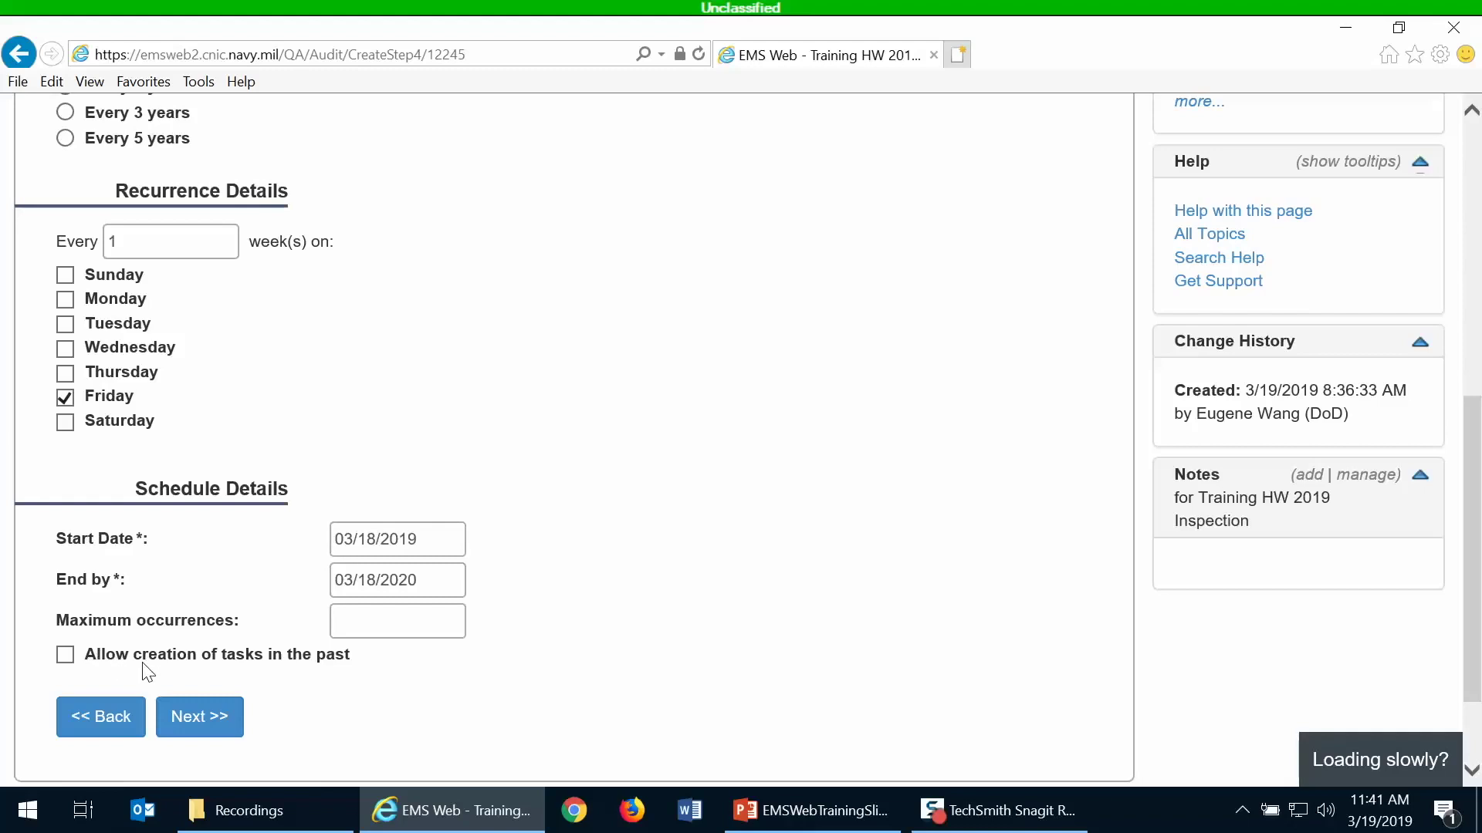
Generate the preview dates for the recurrence and review them together with the interval and schedule settings.
scroll(572, 664, up, 2)
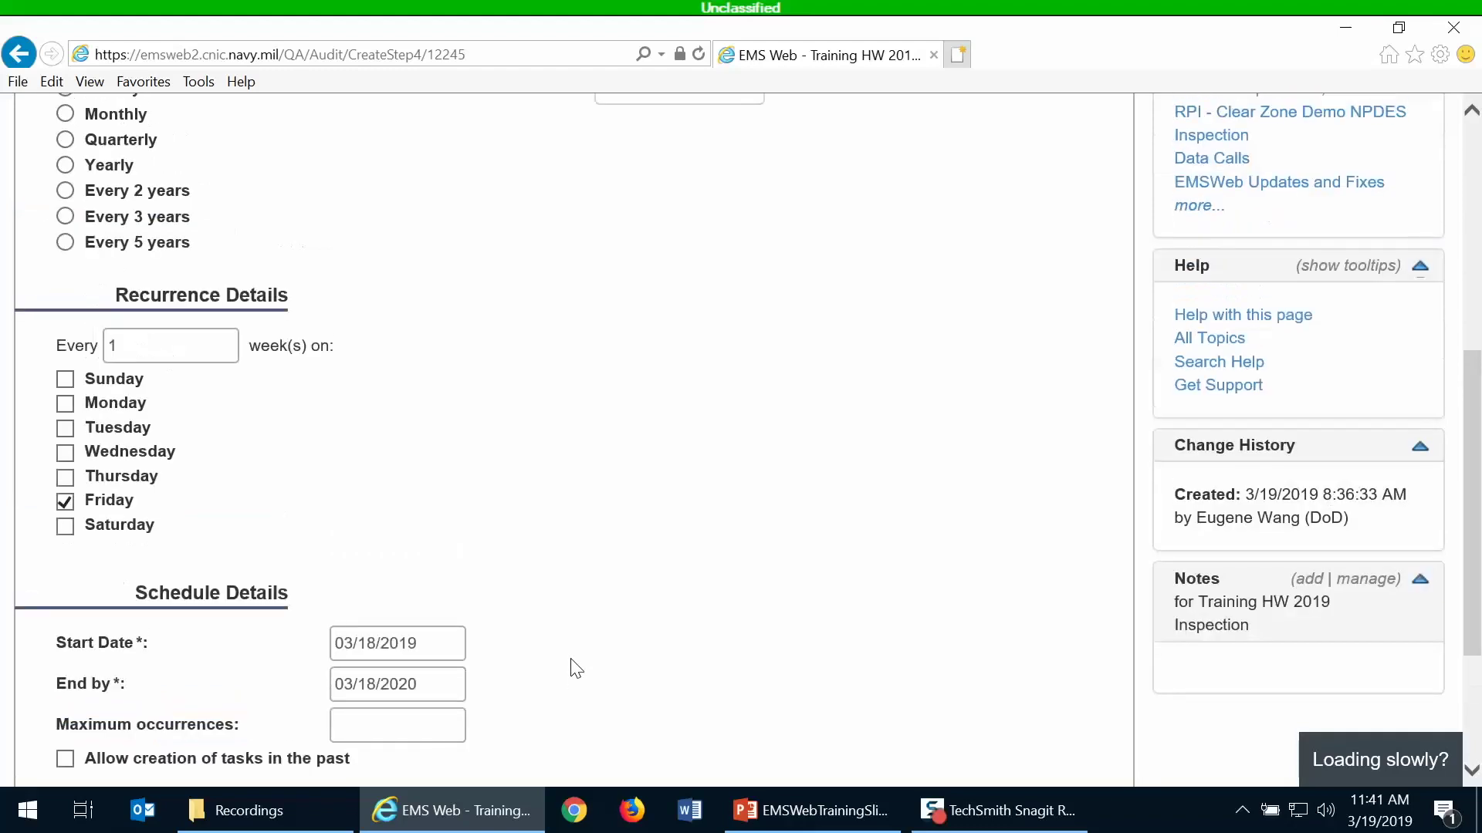
scroll(572, 665, up, 2)
scroll(572, 665, down, 6)
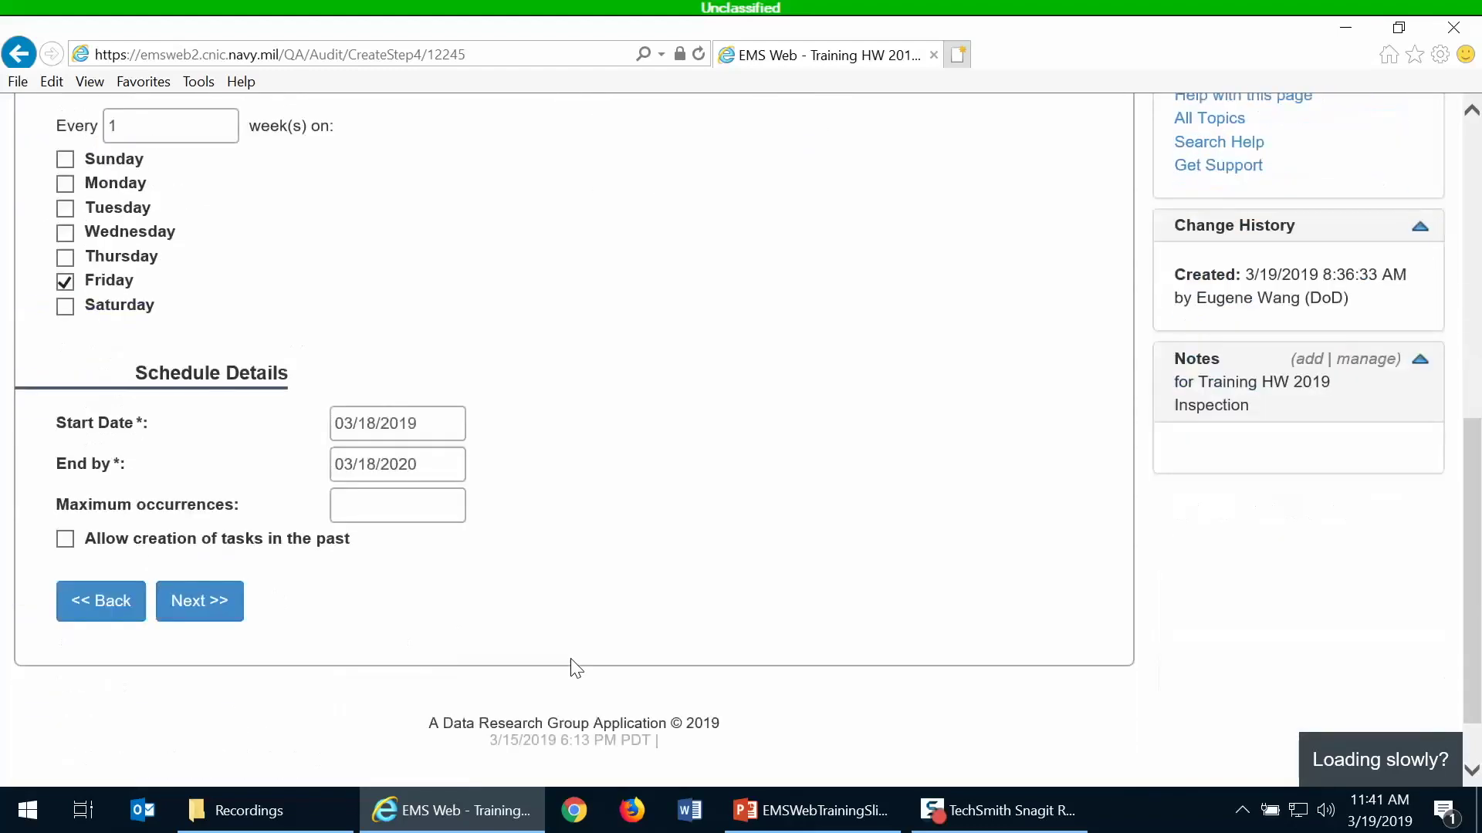
scroll(575, 668, up, 4)
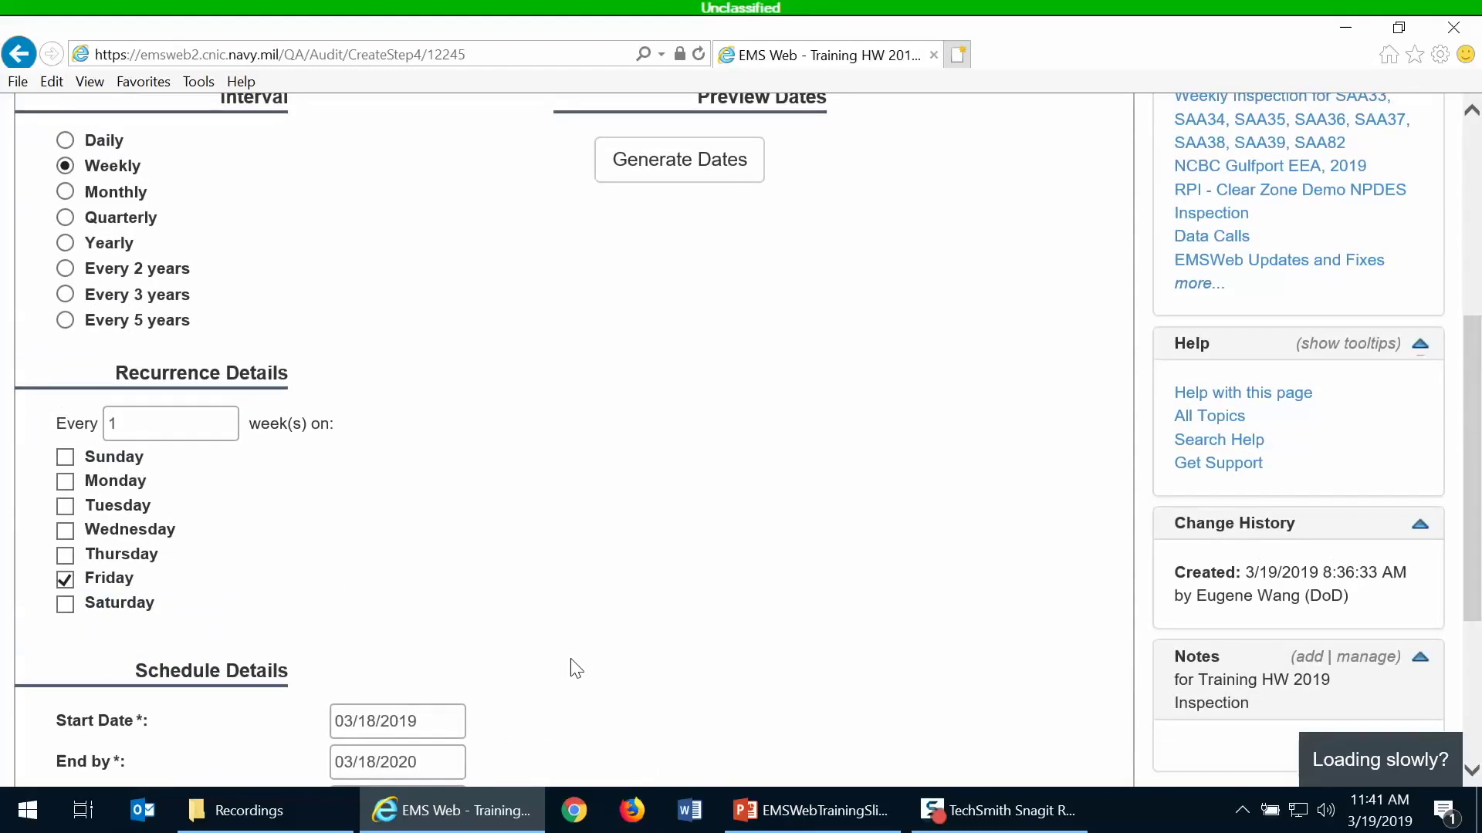
scroll(575, 668, up, 1)
scroll(573, 667, down, 1)
scroll(571, 665, up, 1)
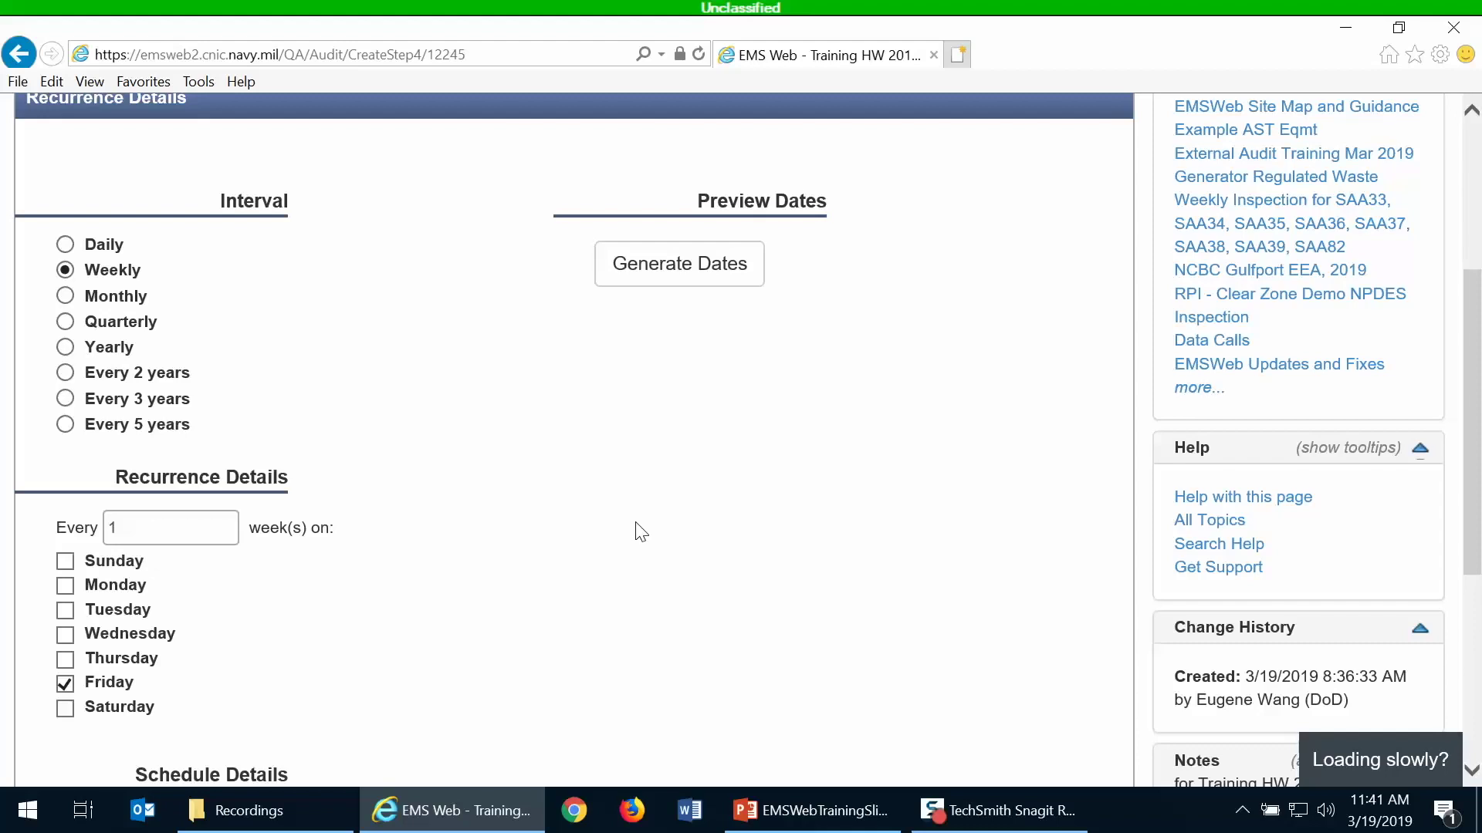
click(657, 278)
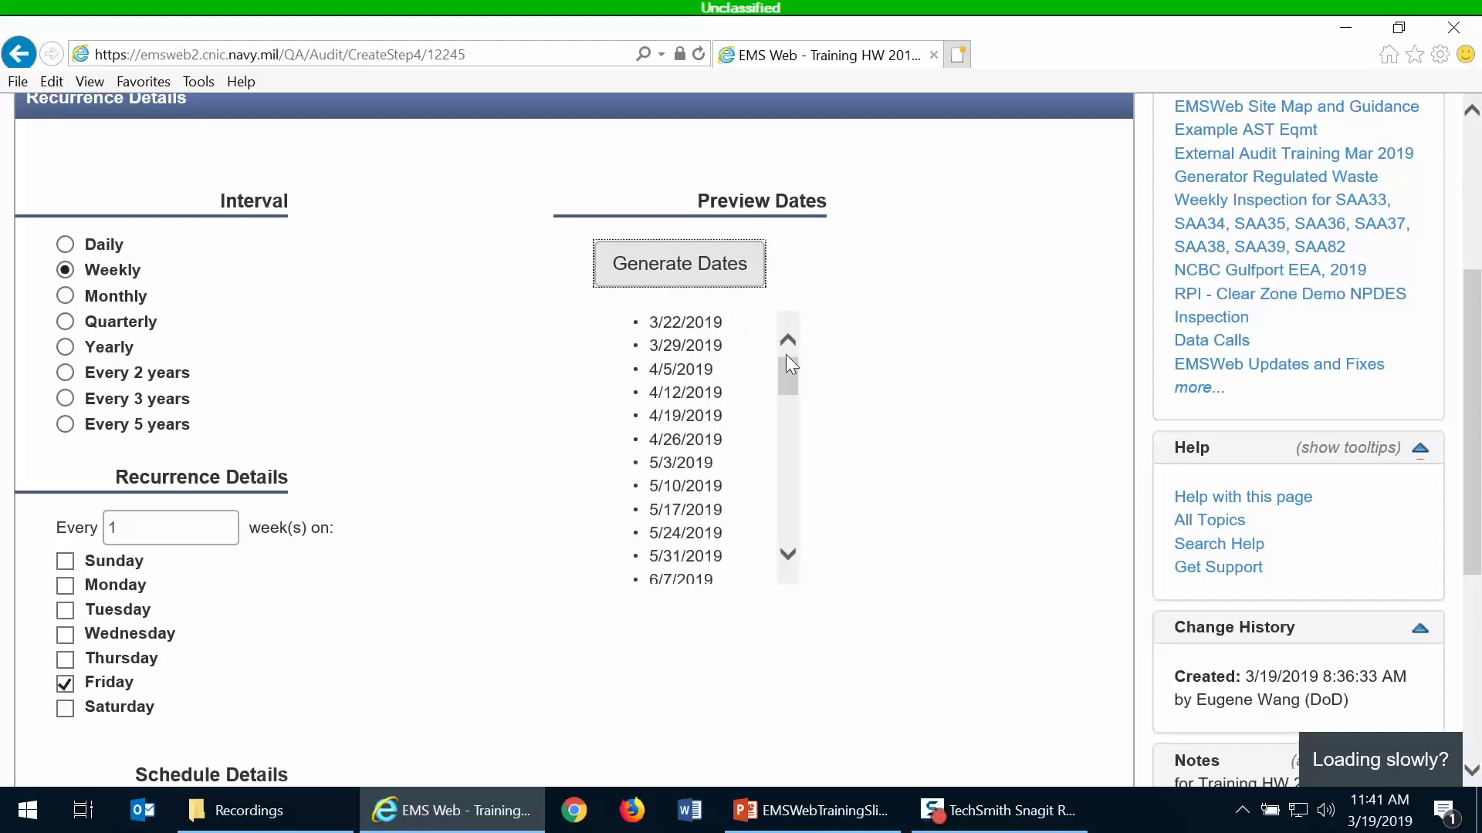
mouse_move(787, 369)
mouse_down()
mouse_move(794, 559)
mouse_move(823, 460)
mouse_move(798, 363)
mouse_up()
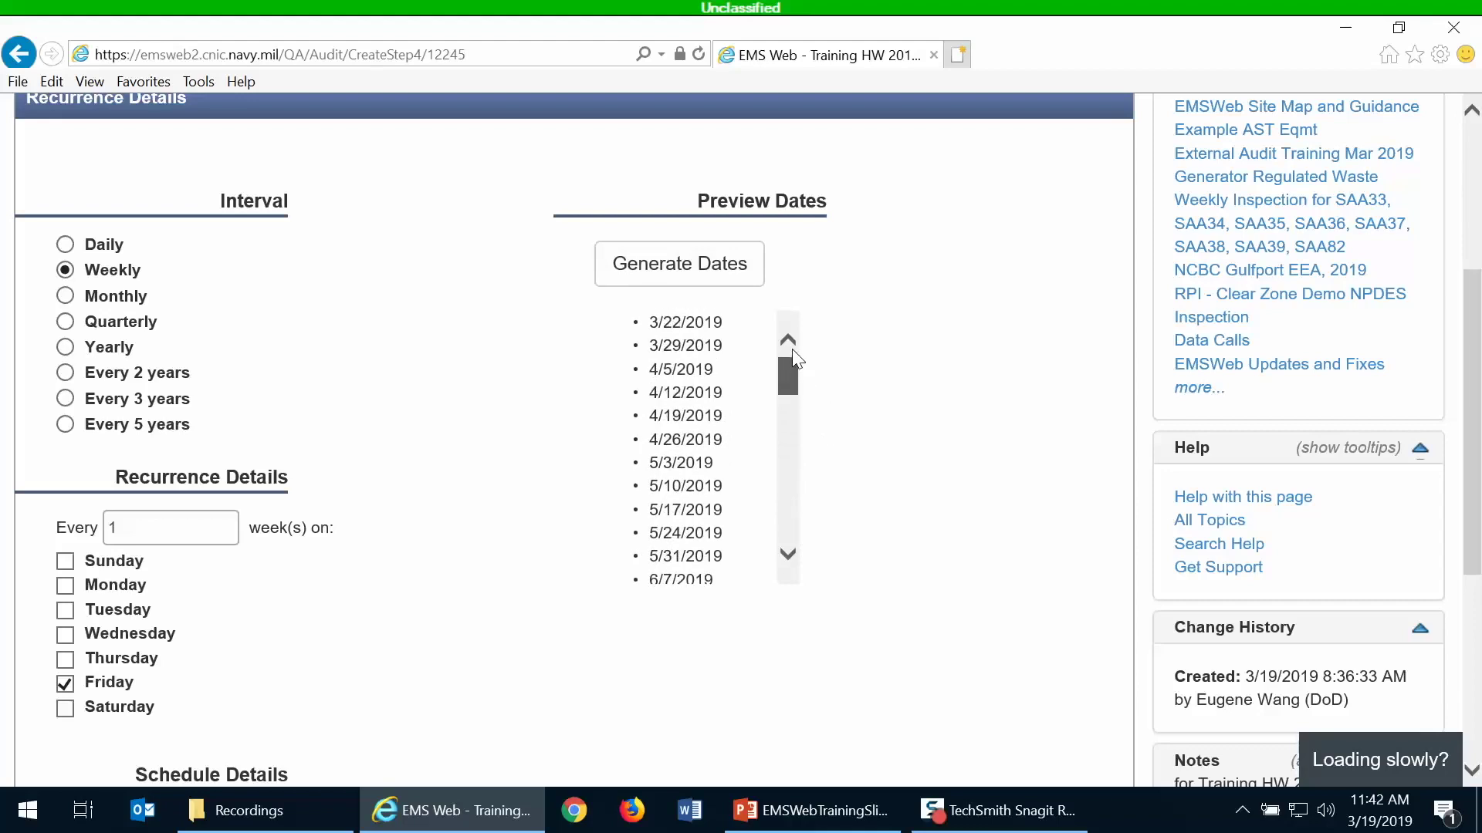
drag(791, 349, 792, 349)
drag(797, 376, 841, 370)
scroll(847, 397, down, 5)
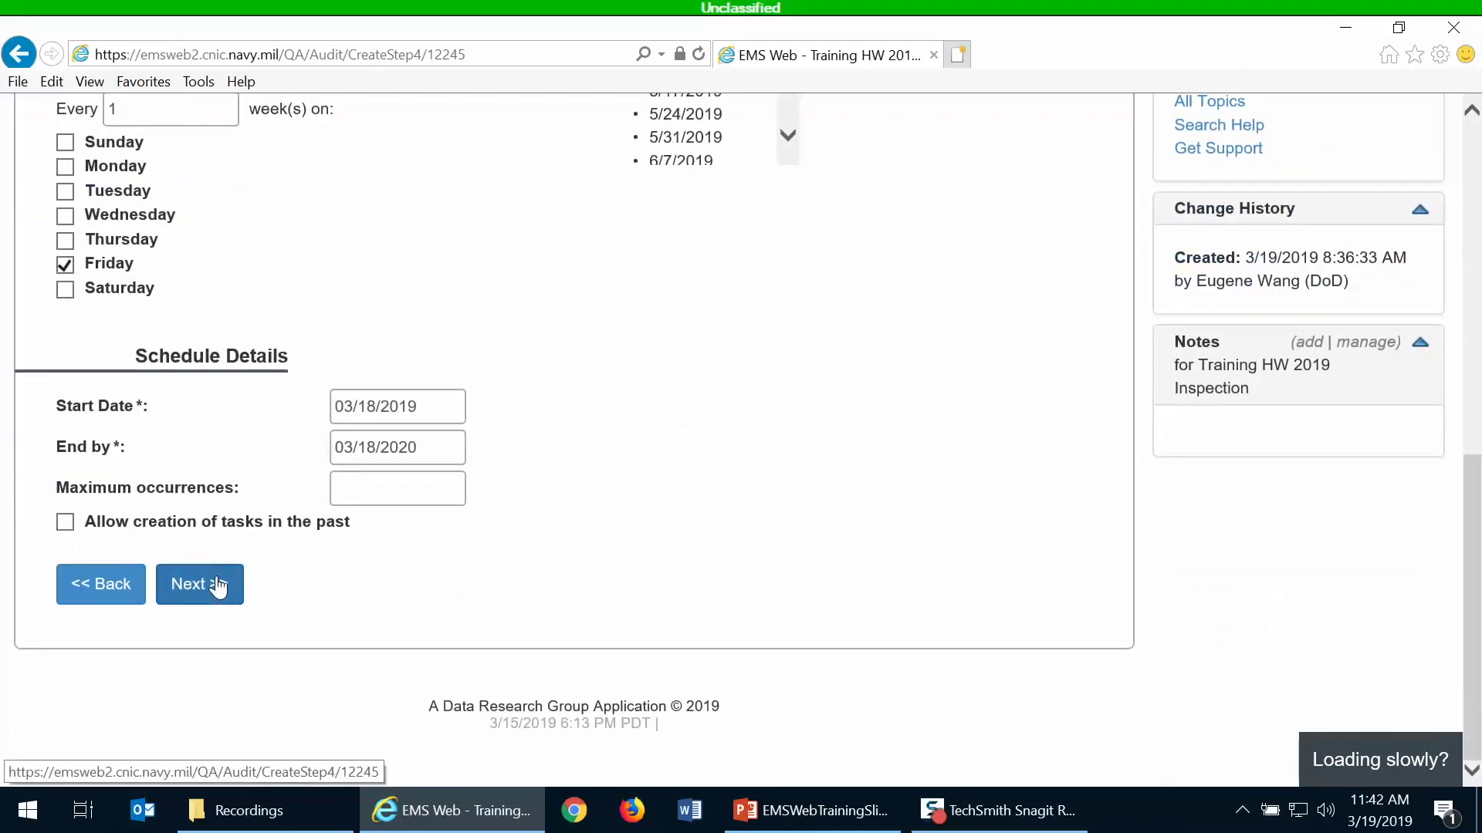
scroll(280, 277, up, 3)
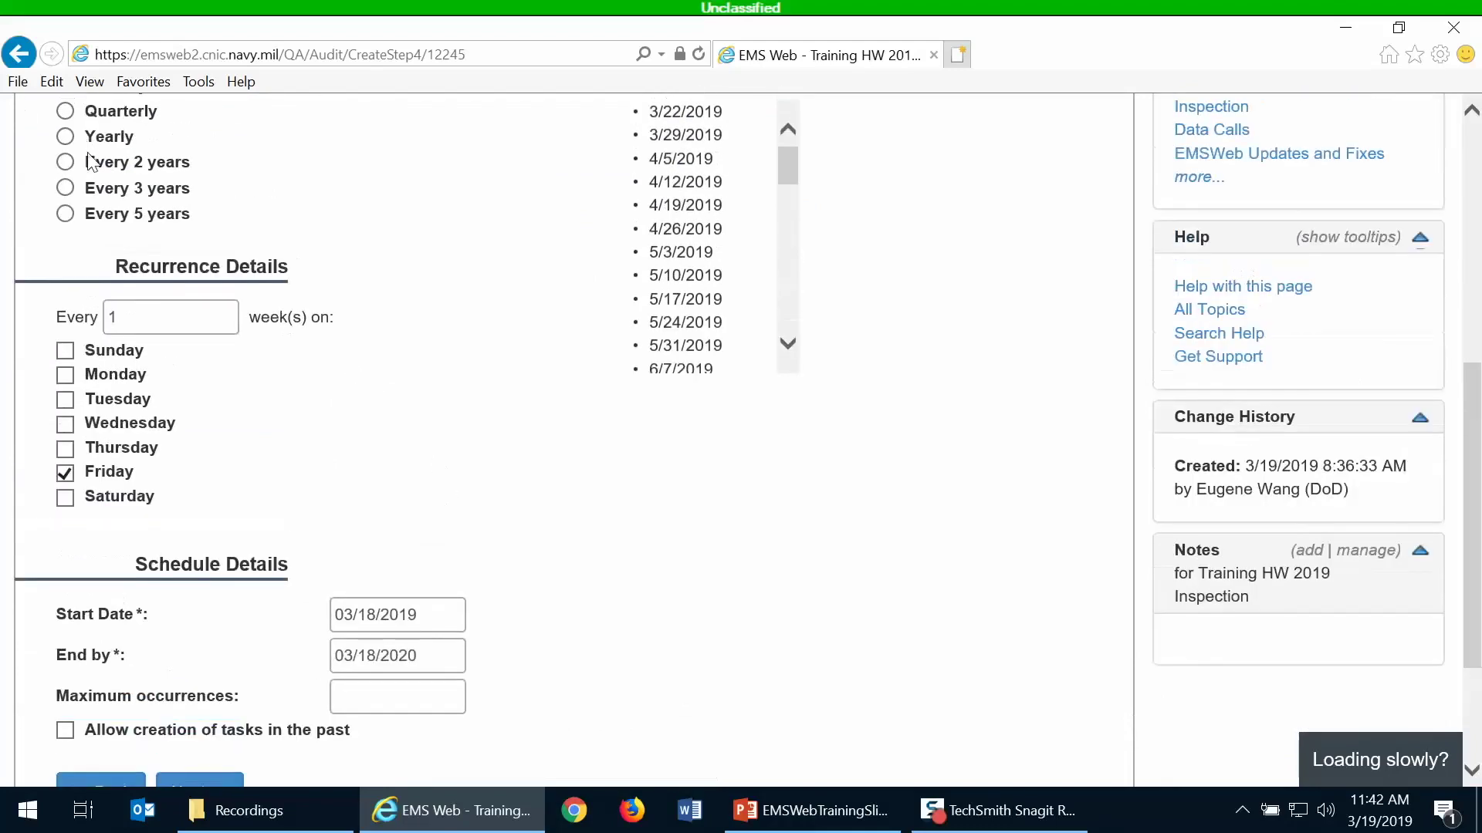
scroll(331, 331, up, 1)
scroll(420, 590, down, 3)
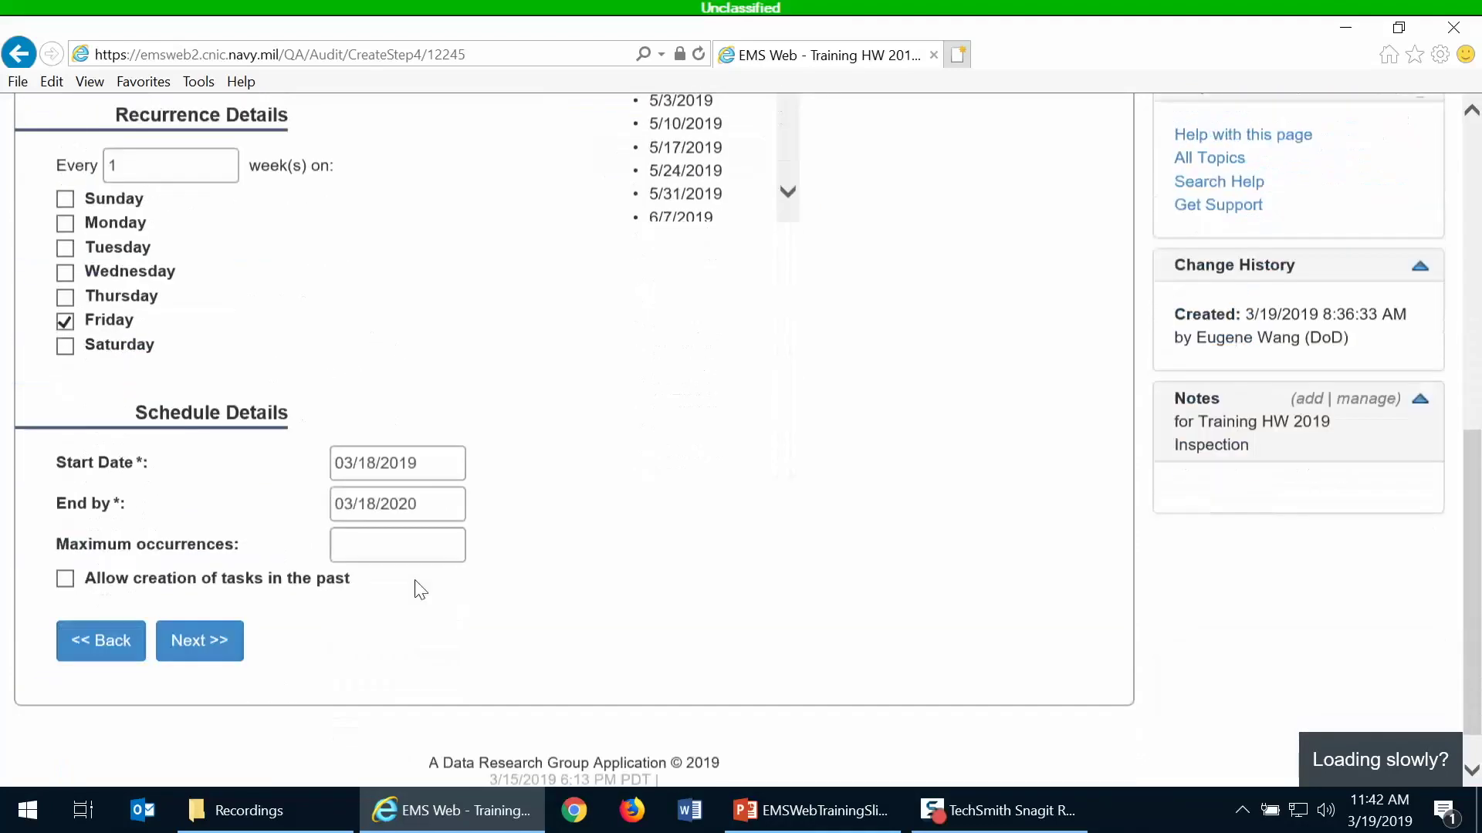
Complete the recurrence setup and submit the Training HW 2019 Inspection.
scroll(420, 590, down, 1)
click(197, 594)
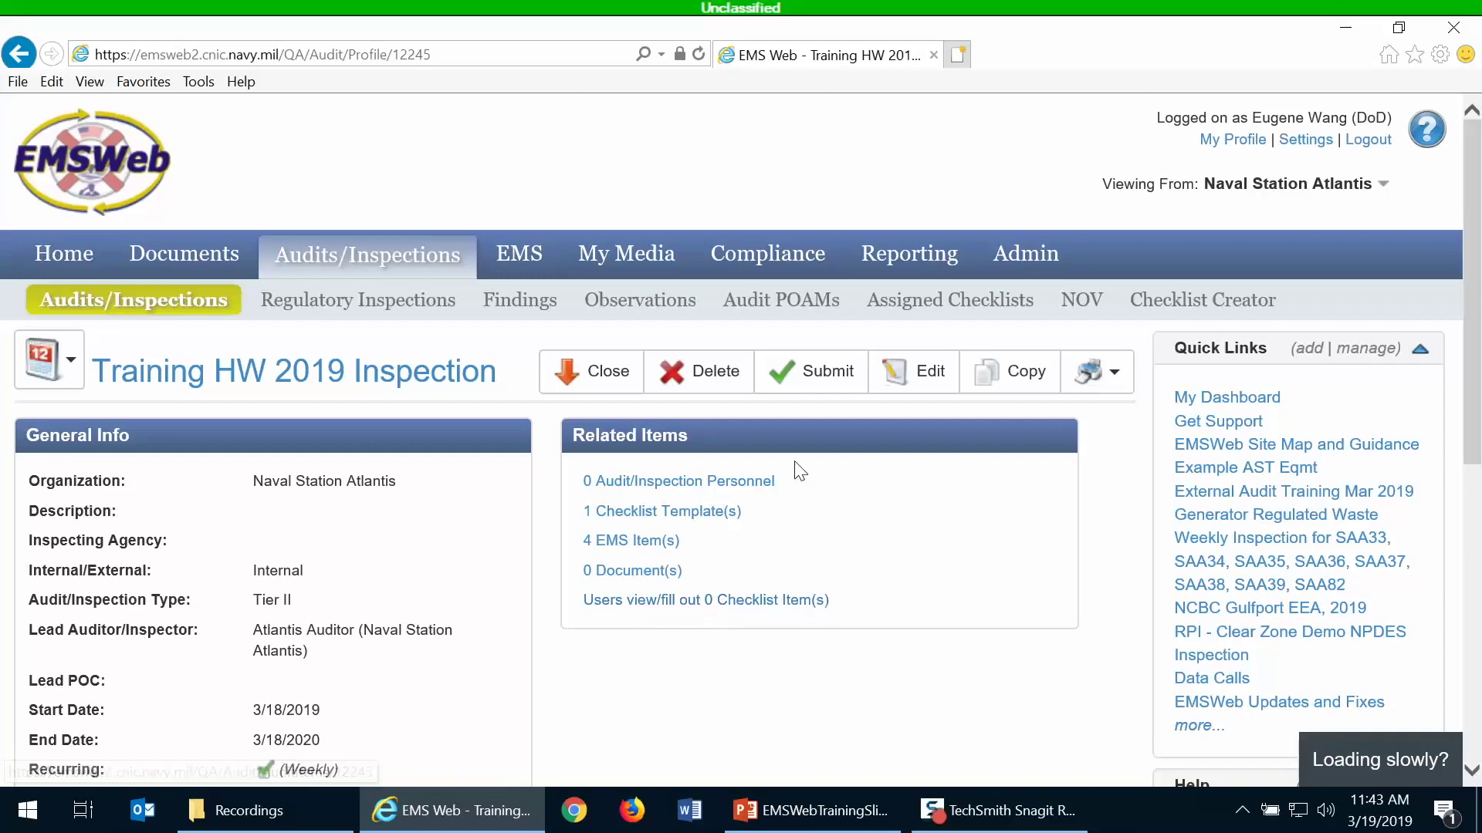
click(830, 377)
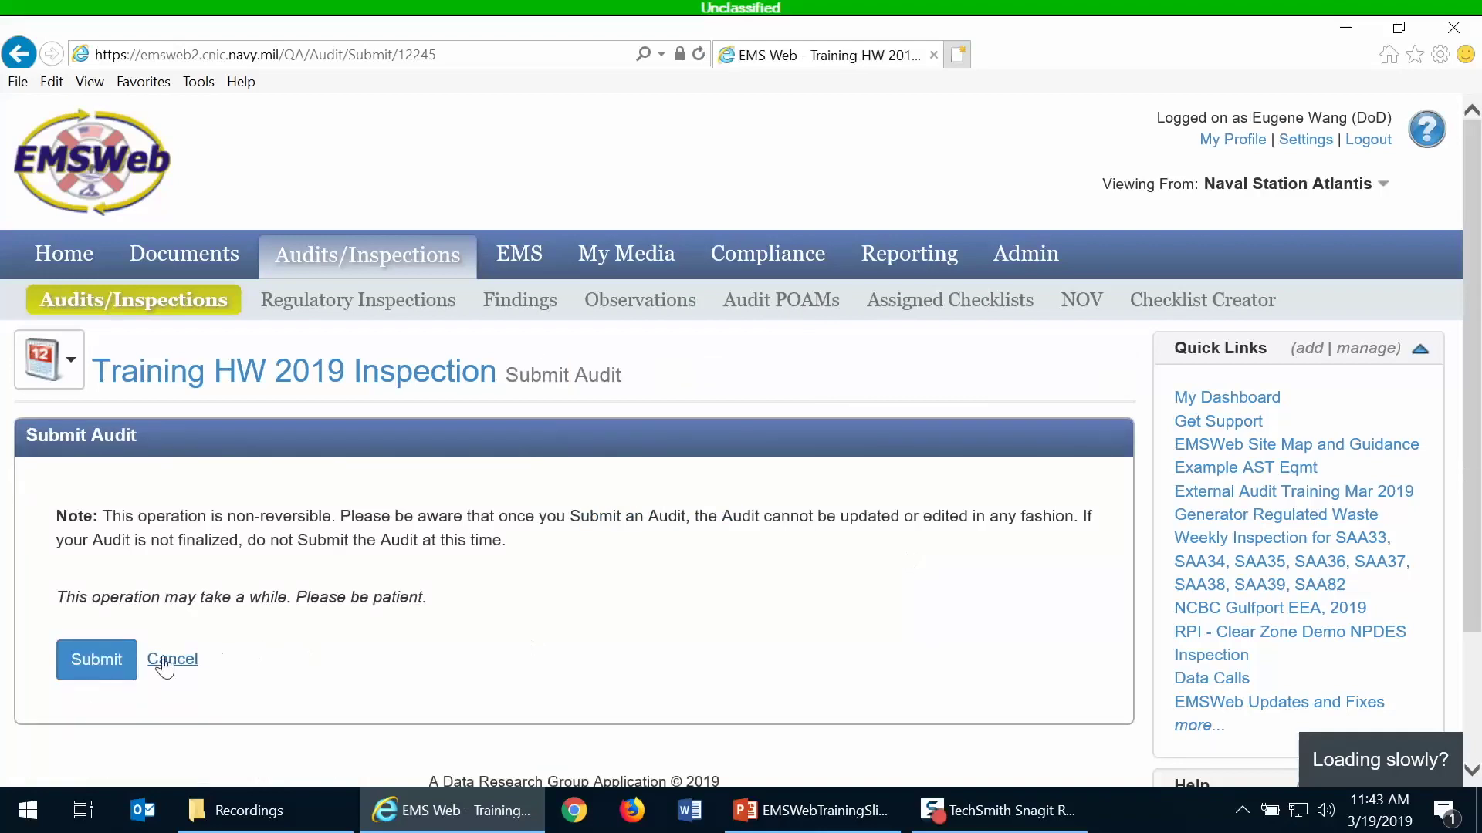
click(111, 662)
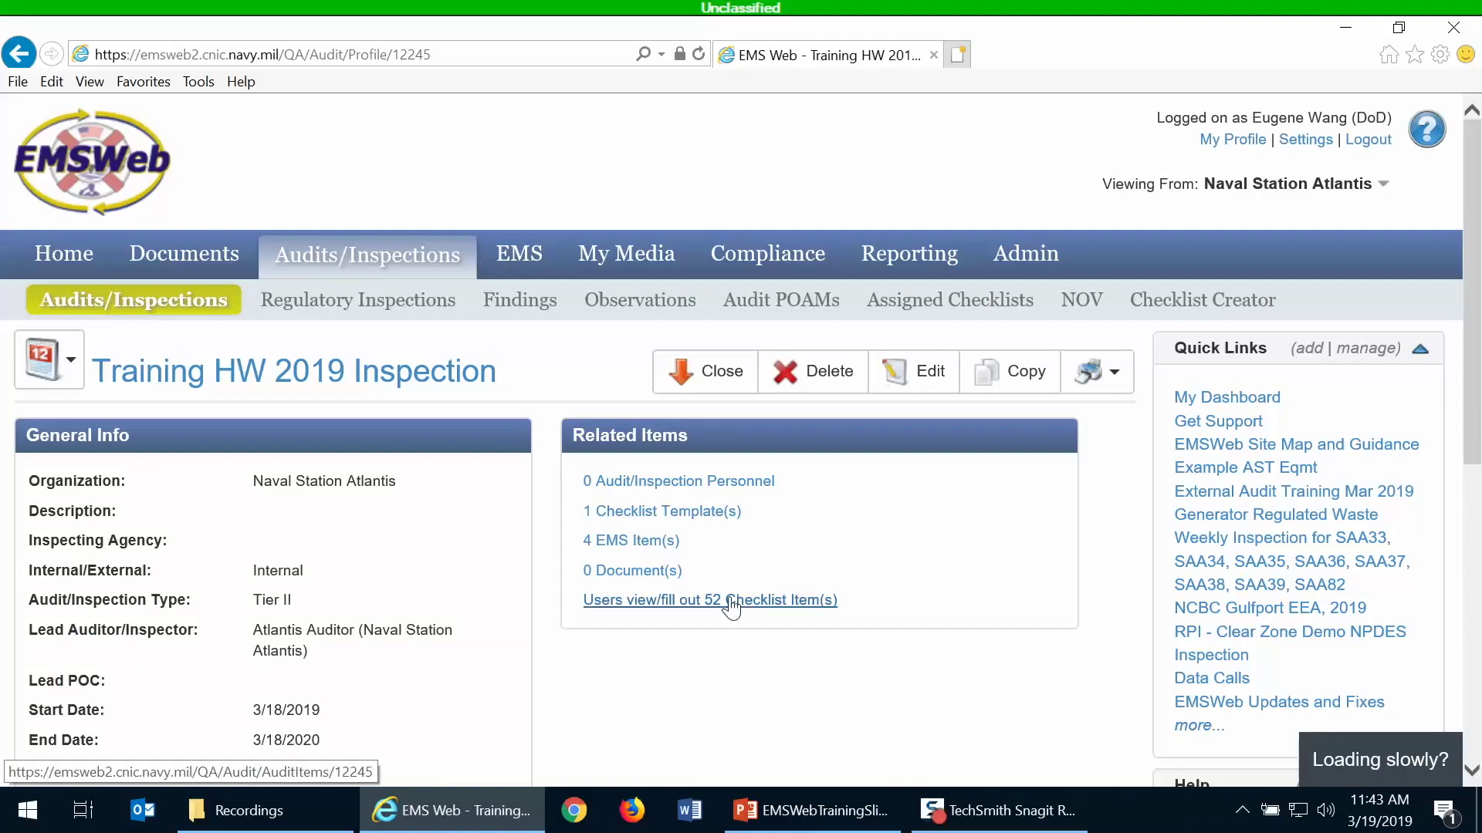
Open the inspection's checklist items, examine the details and assigned checklists of the item due 3/22/2019, and return to the inspection profile.
scroll(732, 607, down, 3)
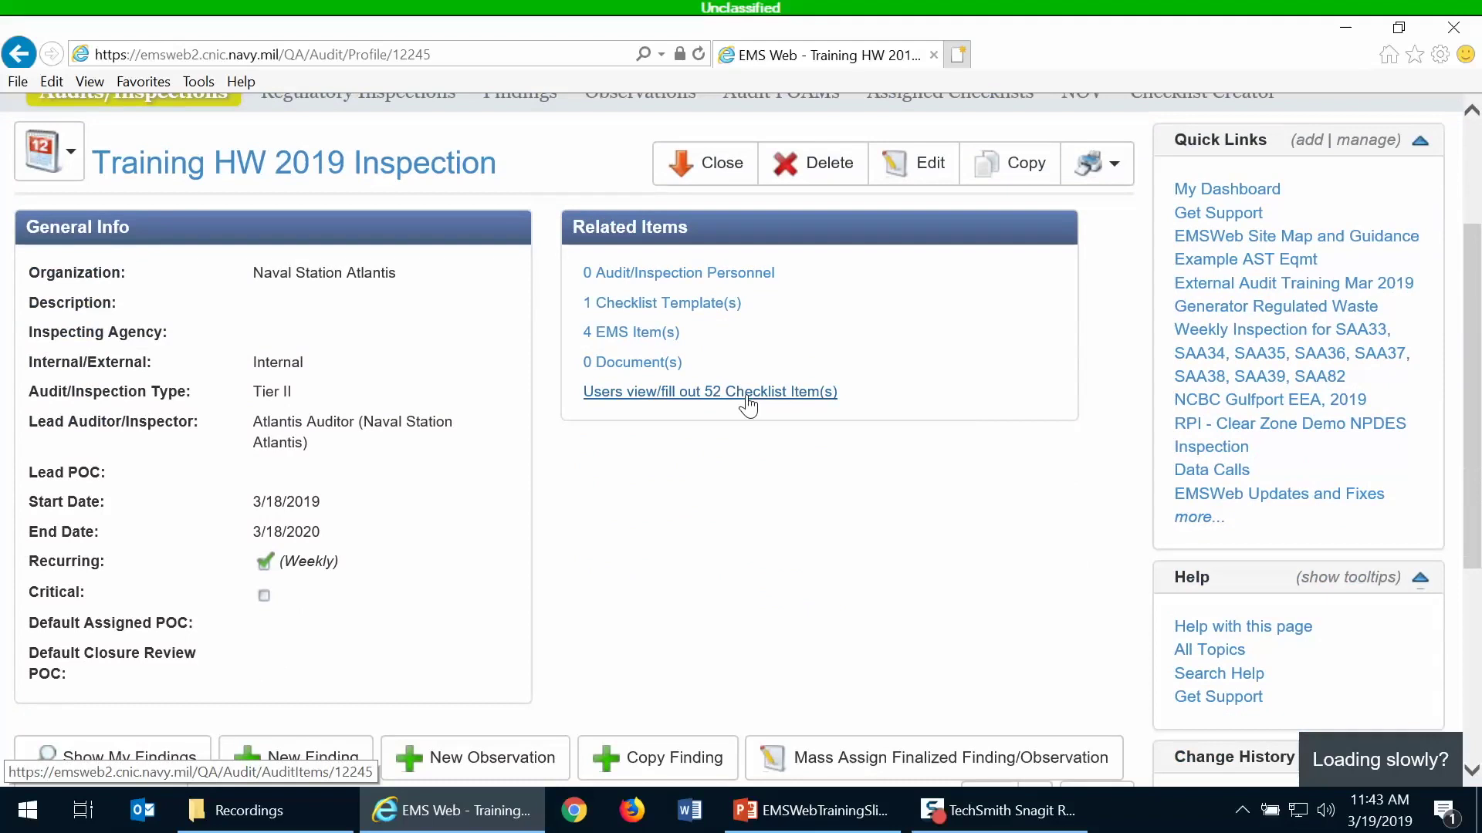
click(746, 394)
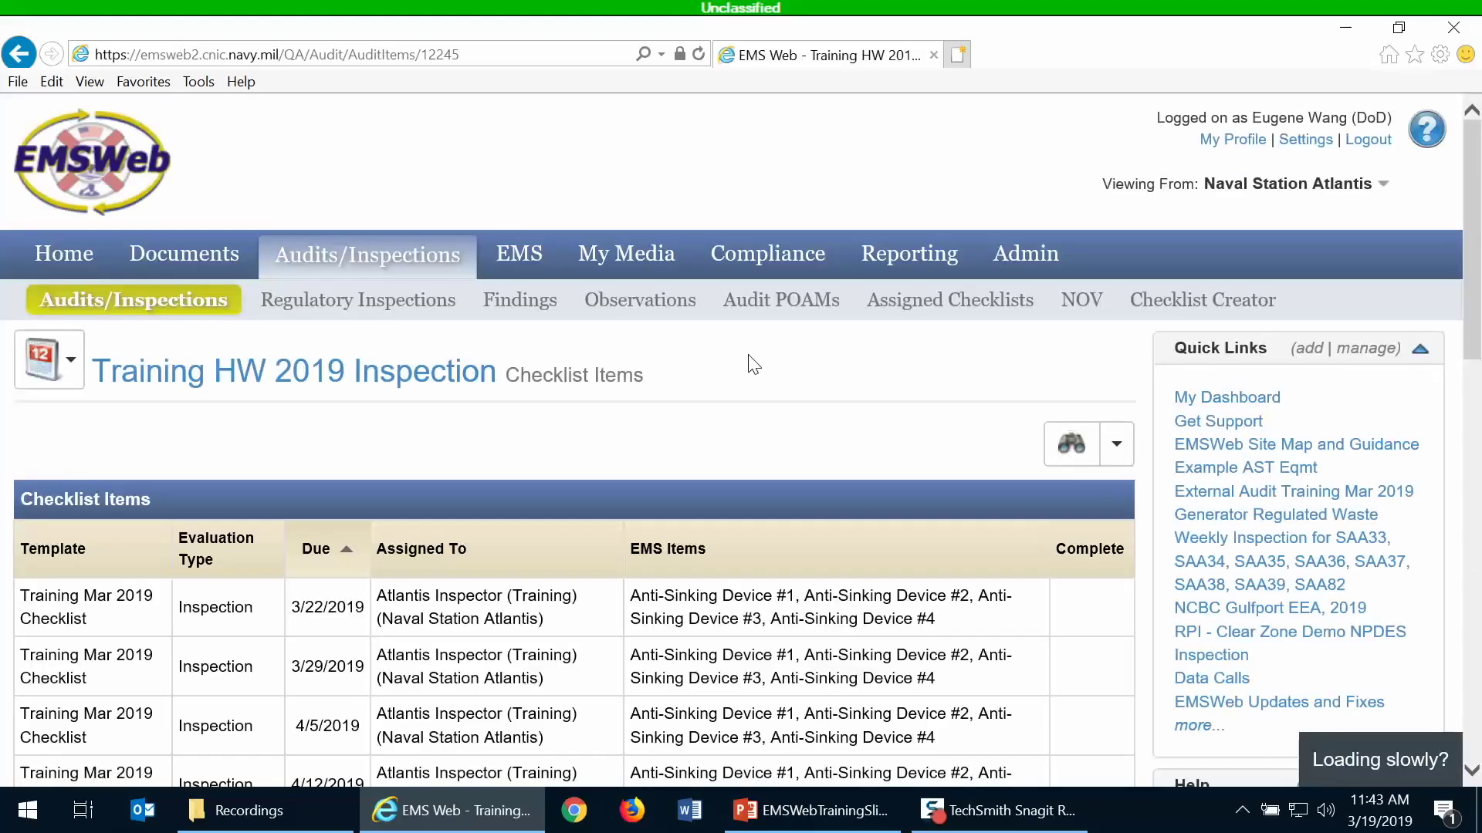
scroll(595, 635, down, 1)
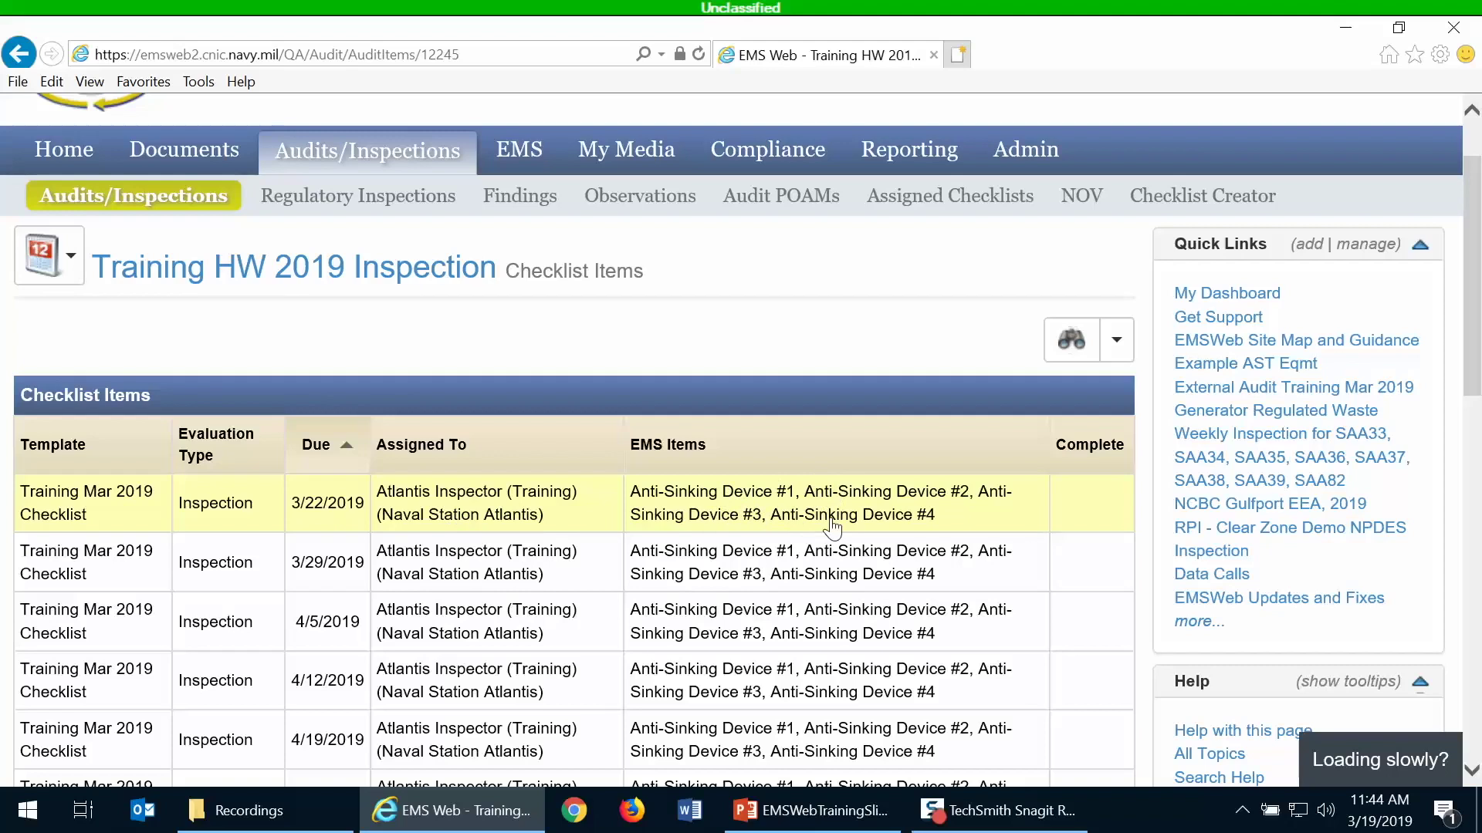
click(396, 517)
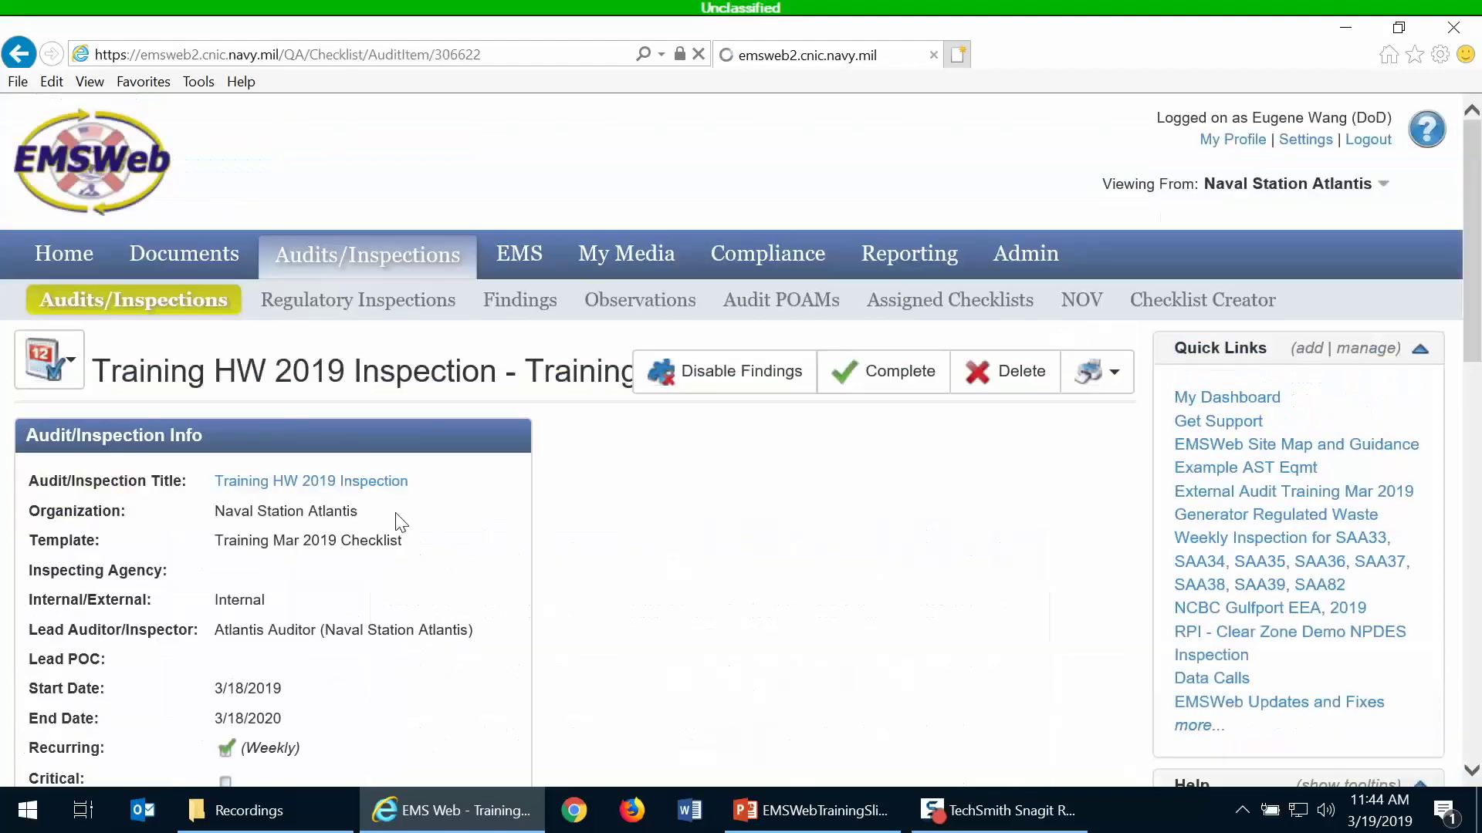
scroll(447, 571, down, 8)
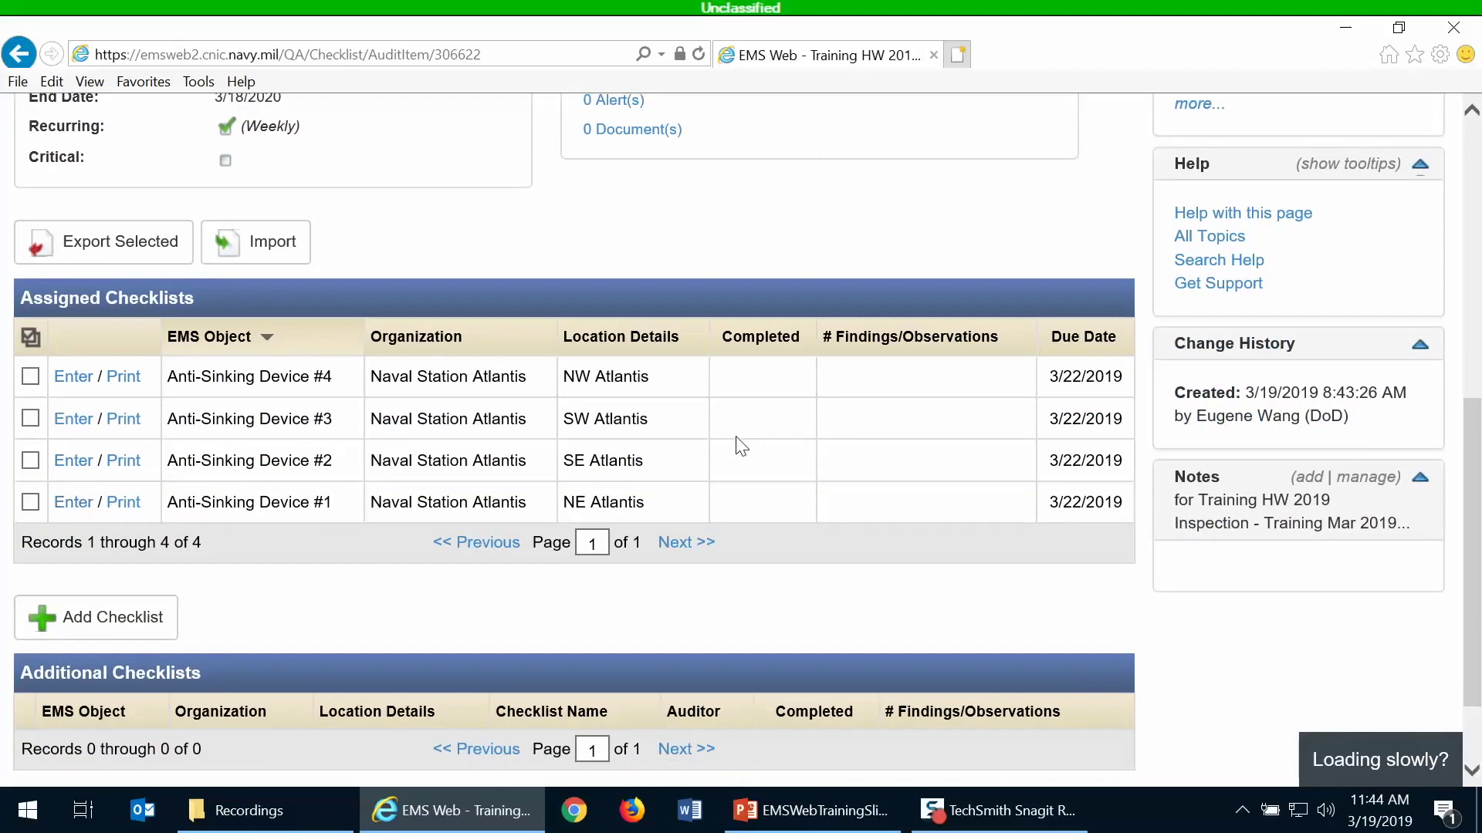
scroll(737, 436, up, 3)
scroll(741, 448, up, 4)
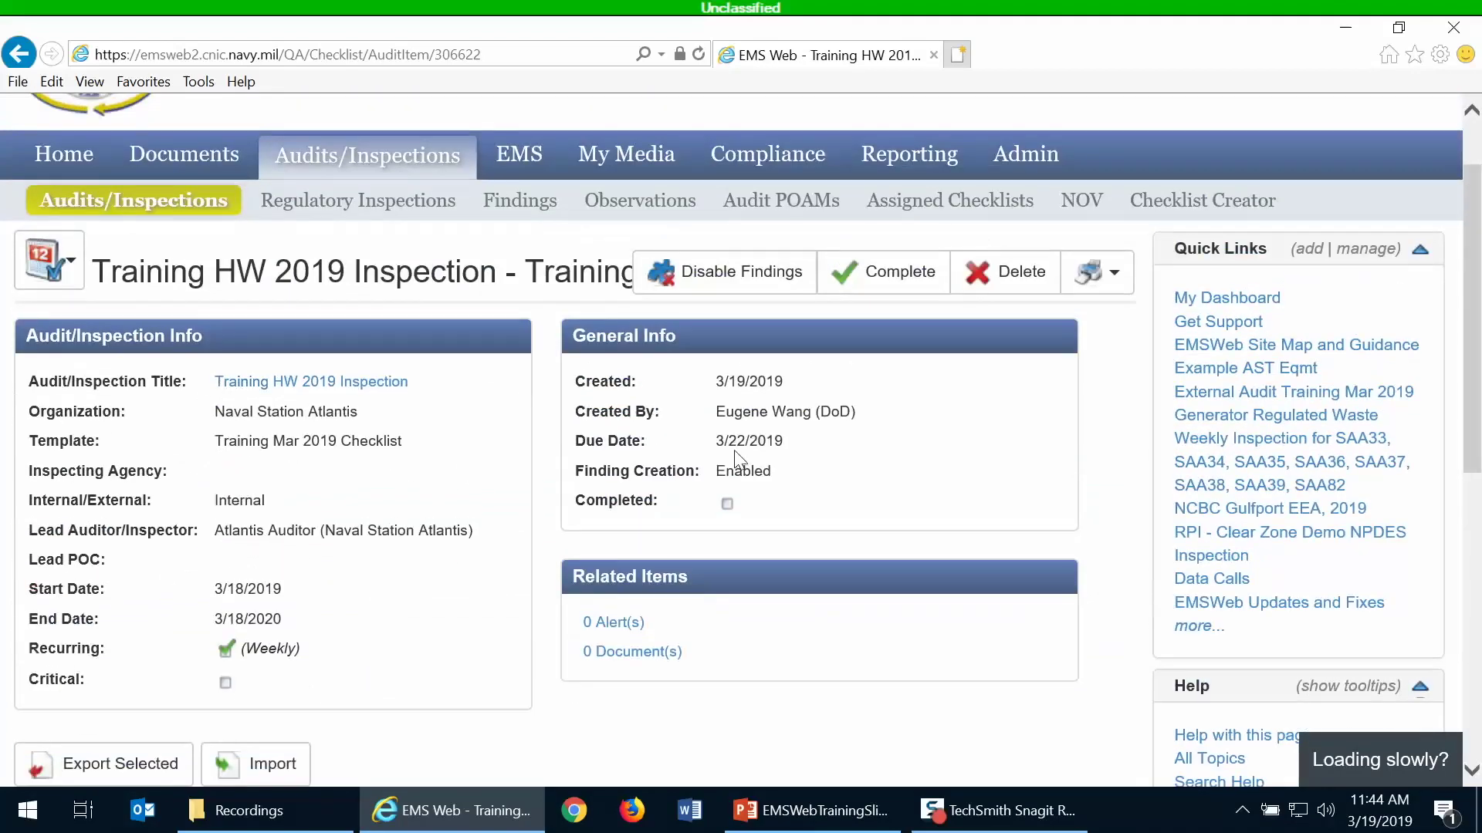
click(281, 385)
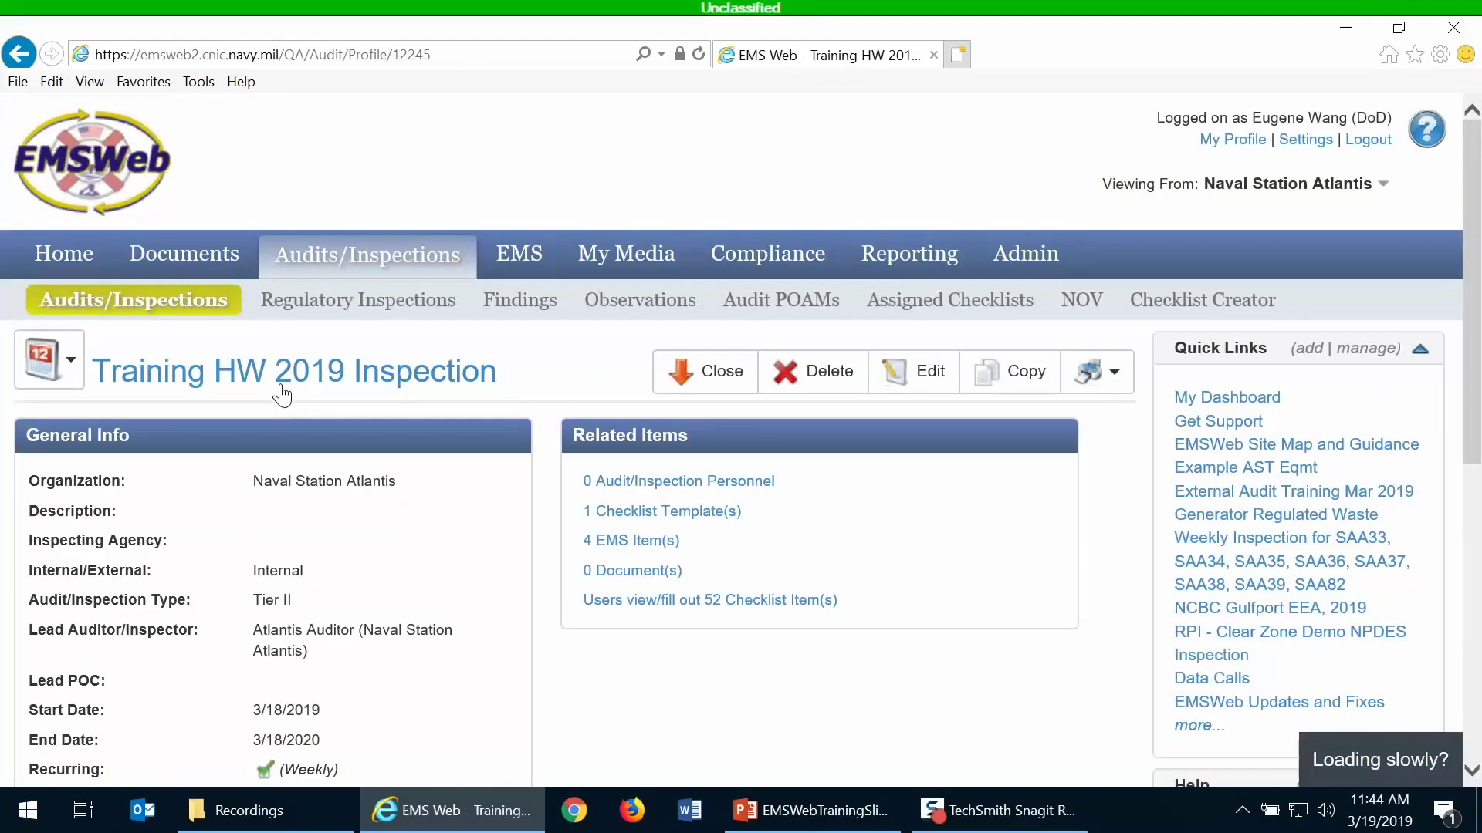
Examine the general info, related items and available finding actions on the inspection profile.
scroll(575, 428, down, 3)
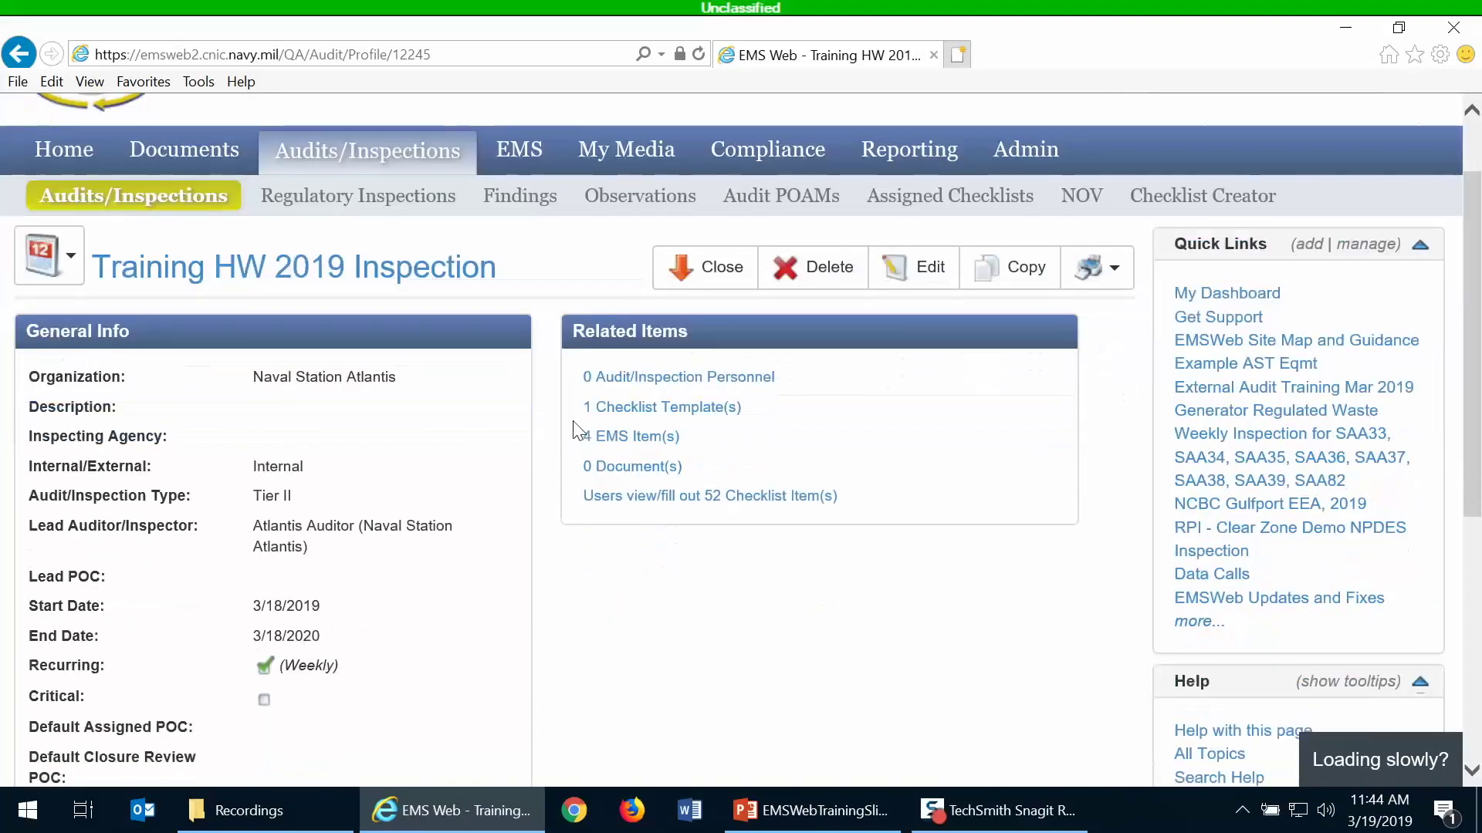
scroll(578, 438, down, 1)
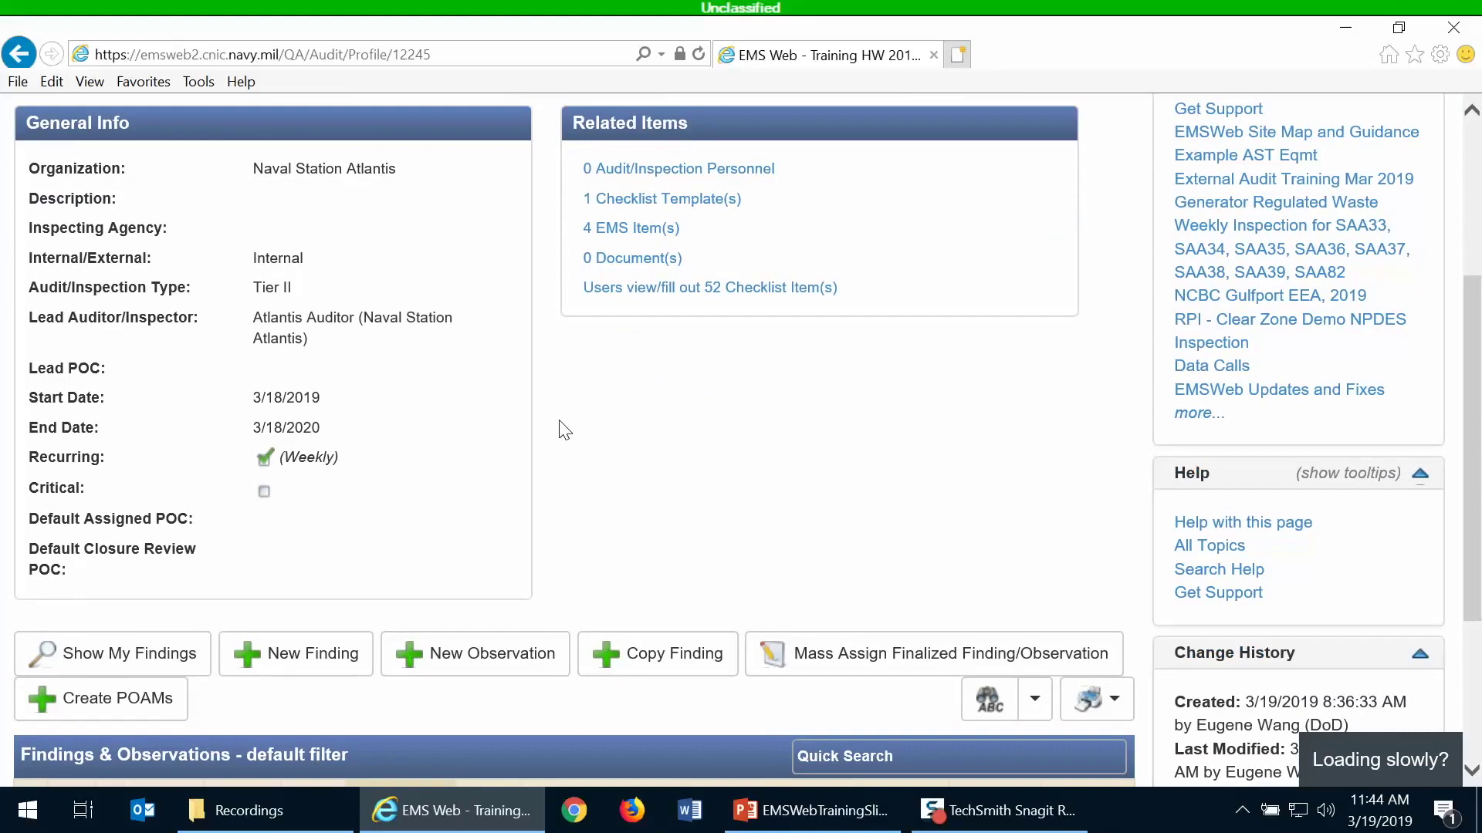
scroll(564, 430, up, 2)
scroll(565, 430, down, 1)
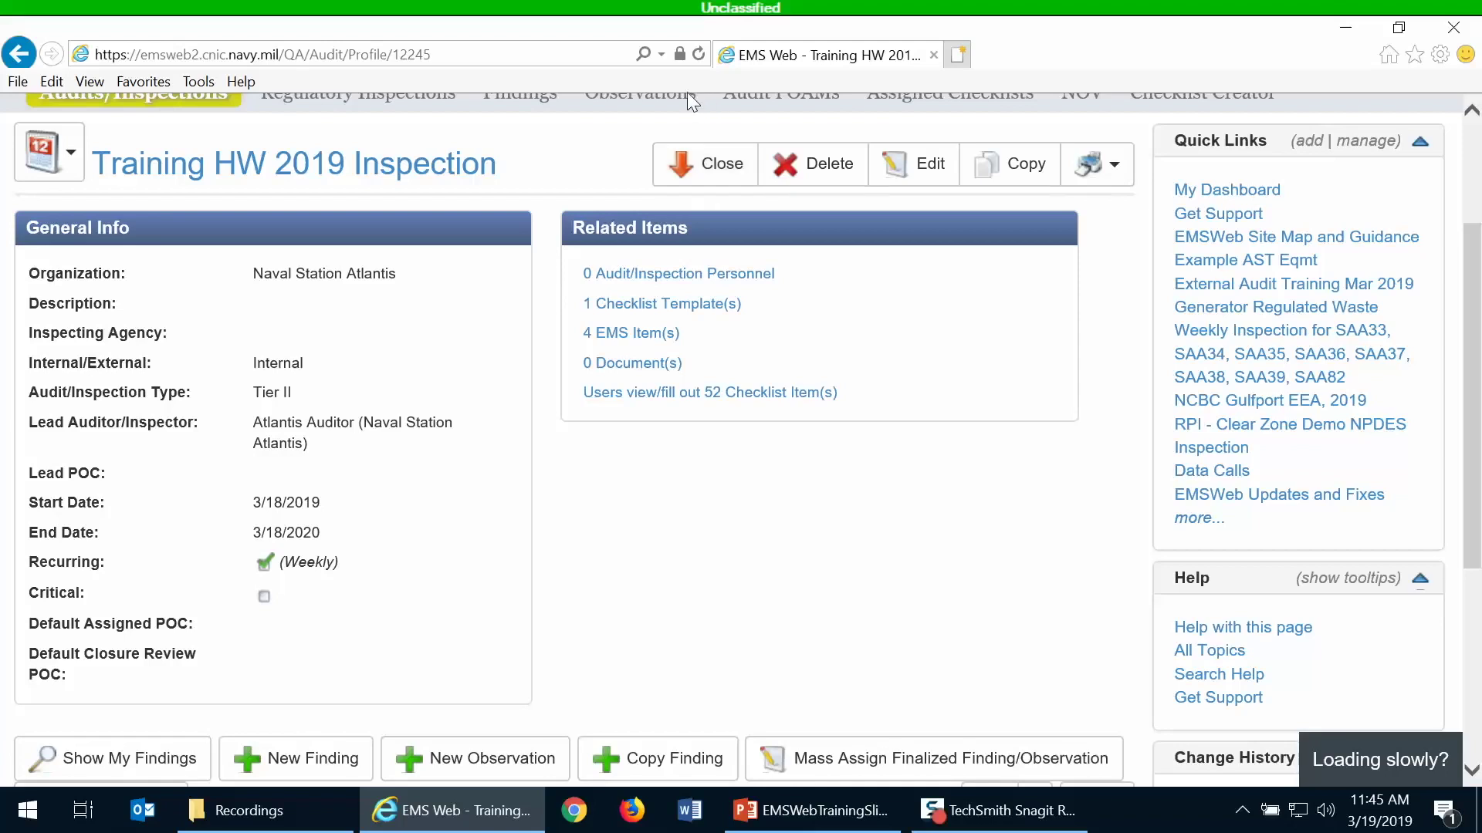
scroll(652, 486, up, 2)
scroll(658, 488, down, 2)
scroll(661, 491, down, 2)
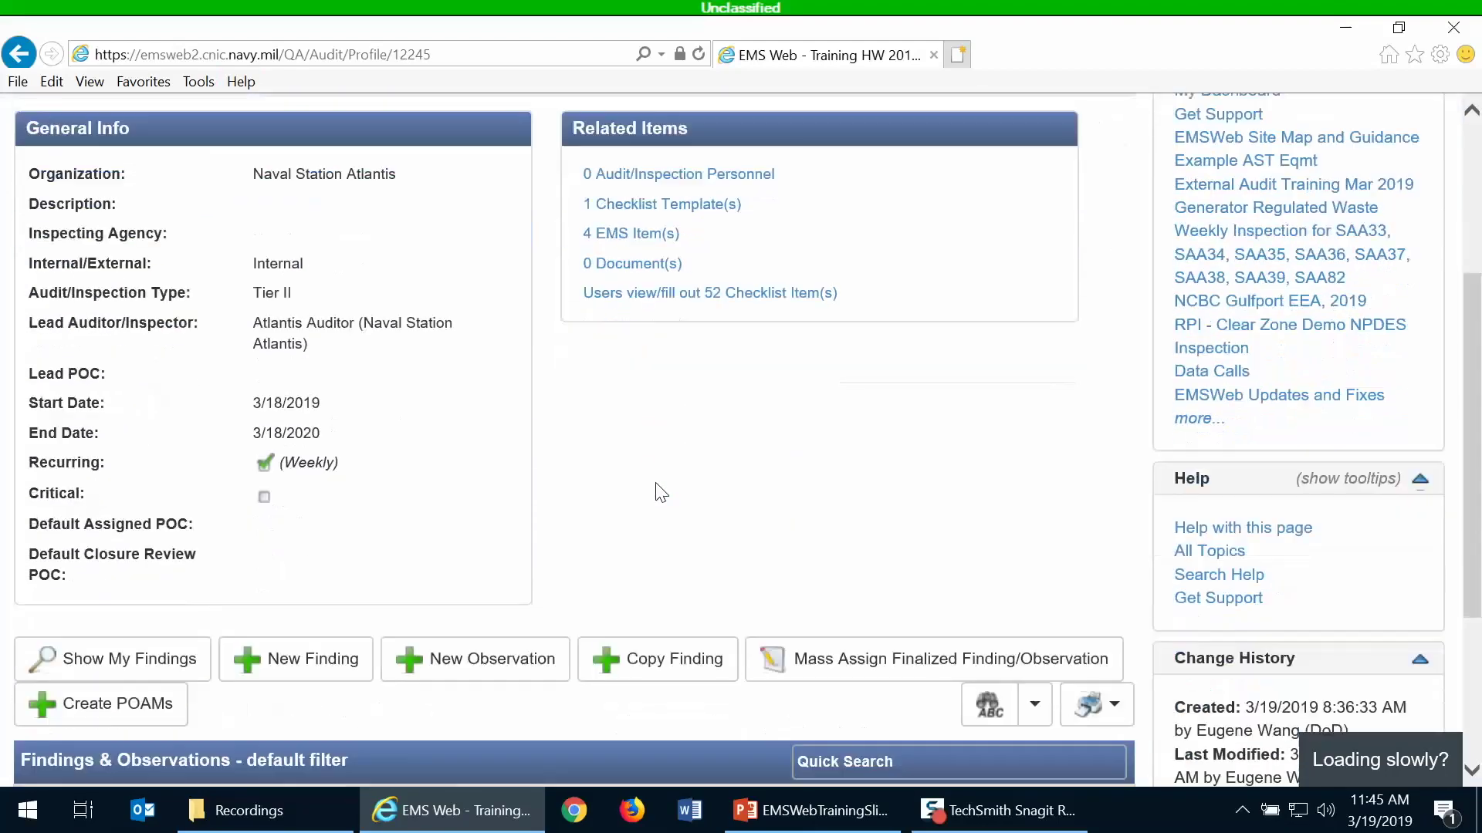
scroll(662, 479, up, 2)
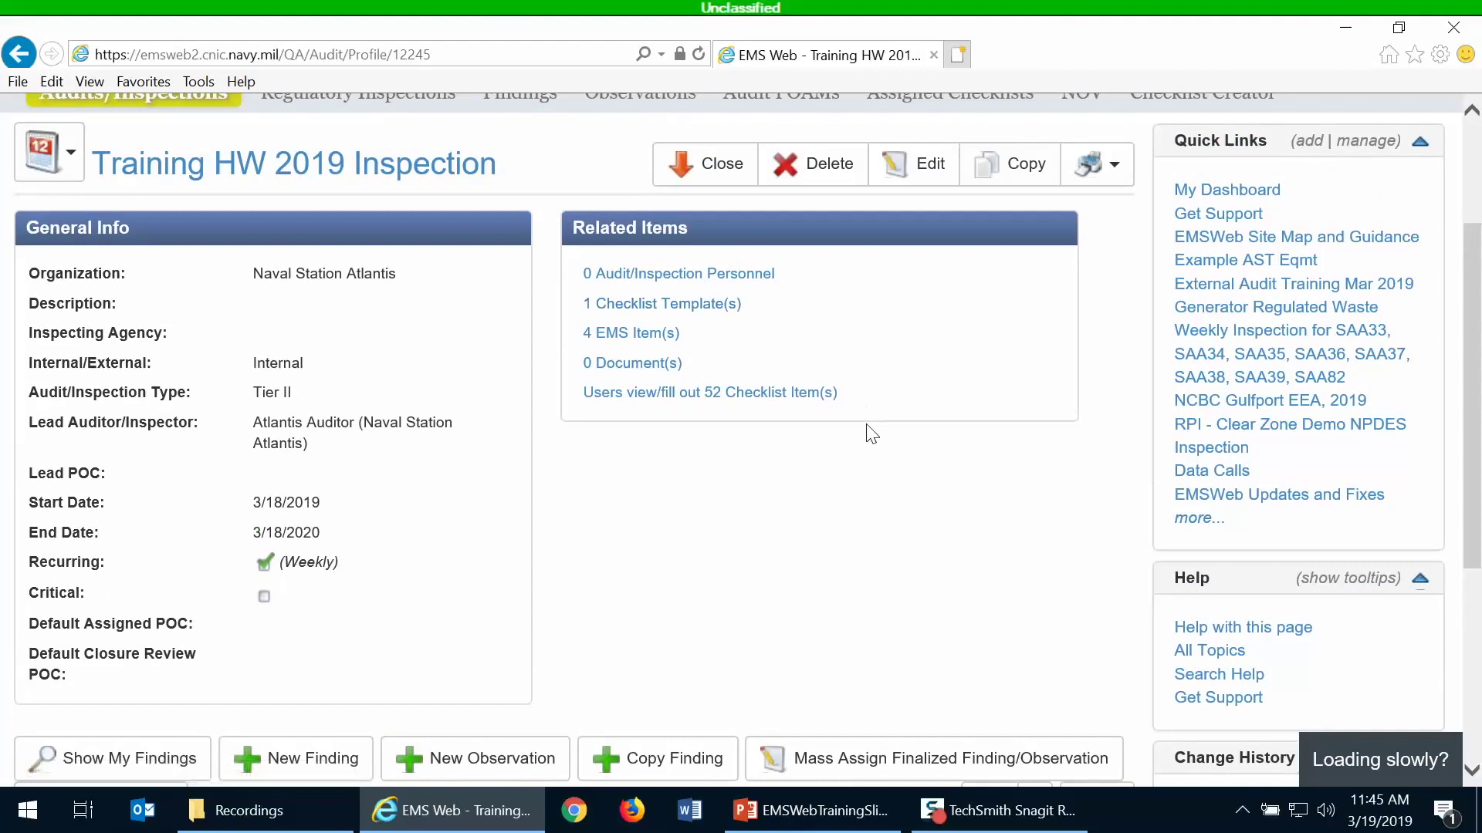
View the inspection's page navigation options and its print and report options, including the Internal Audit Report.
click(81, 161)
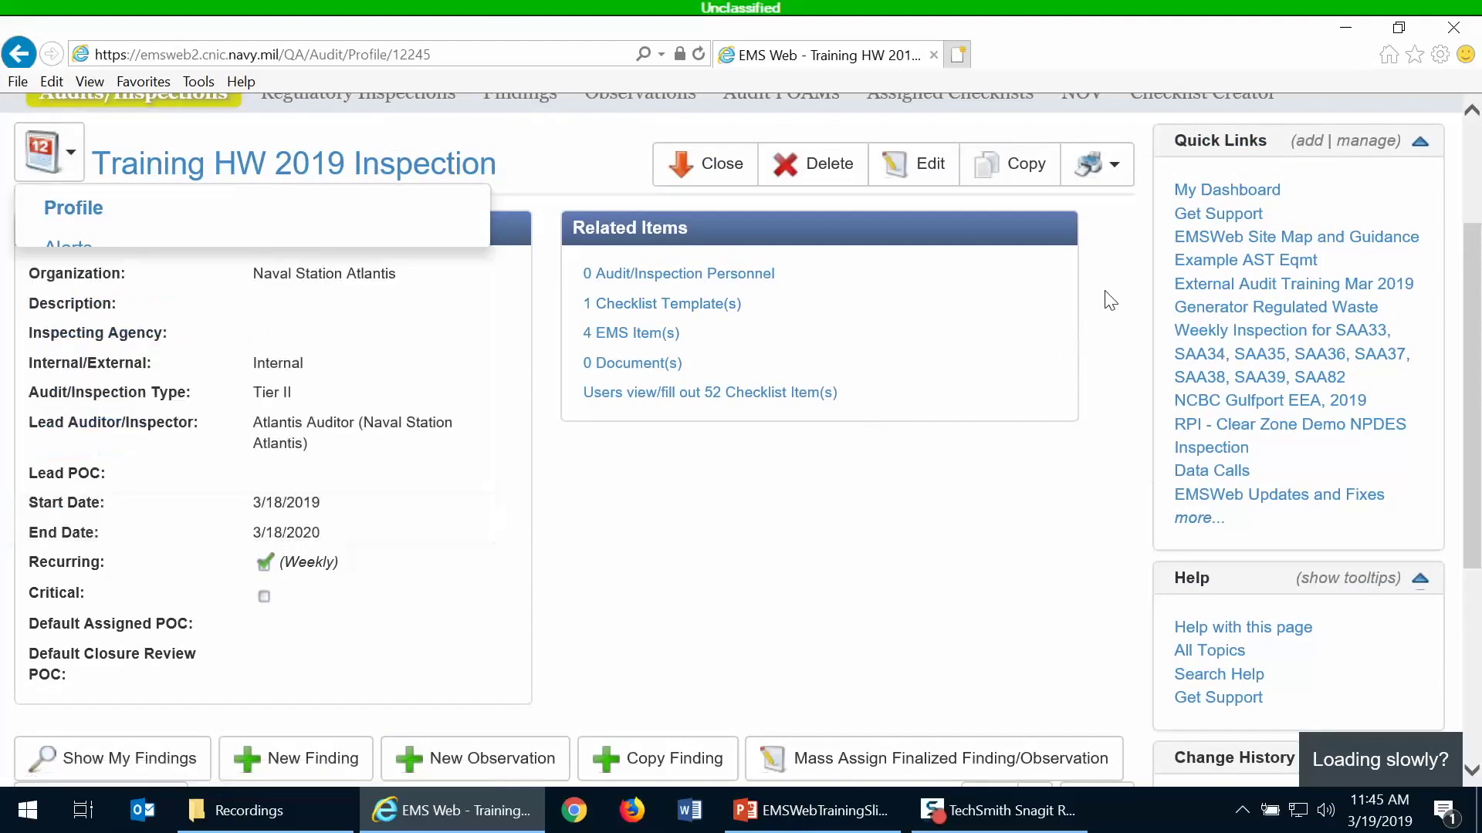
click(1119, 174)
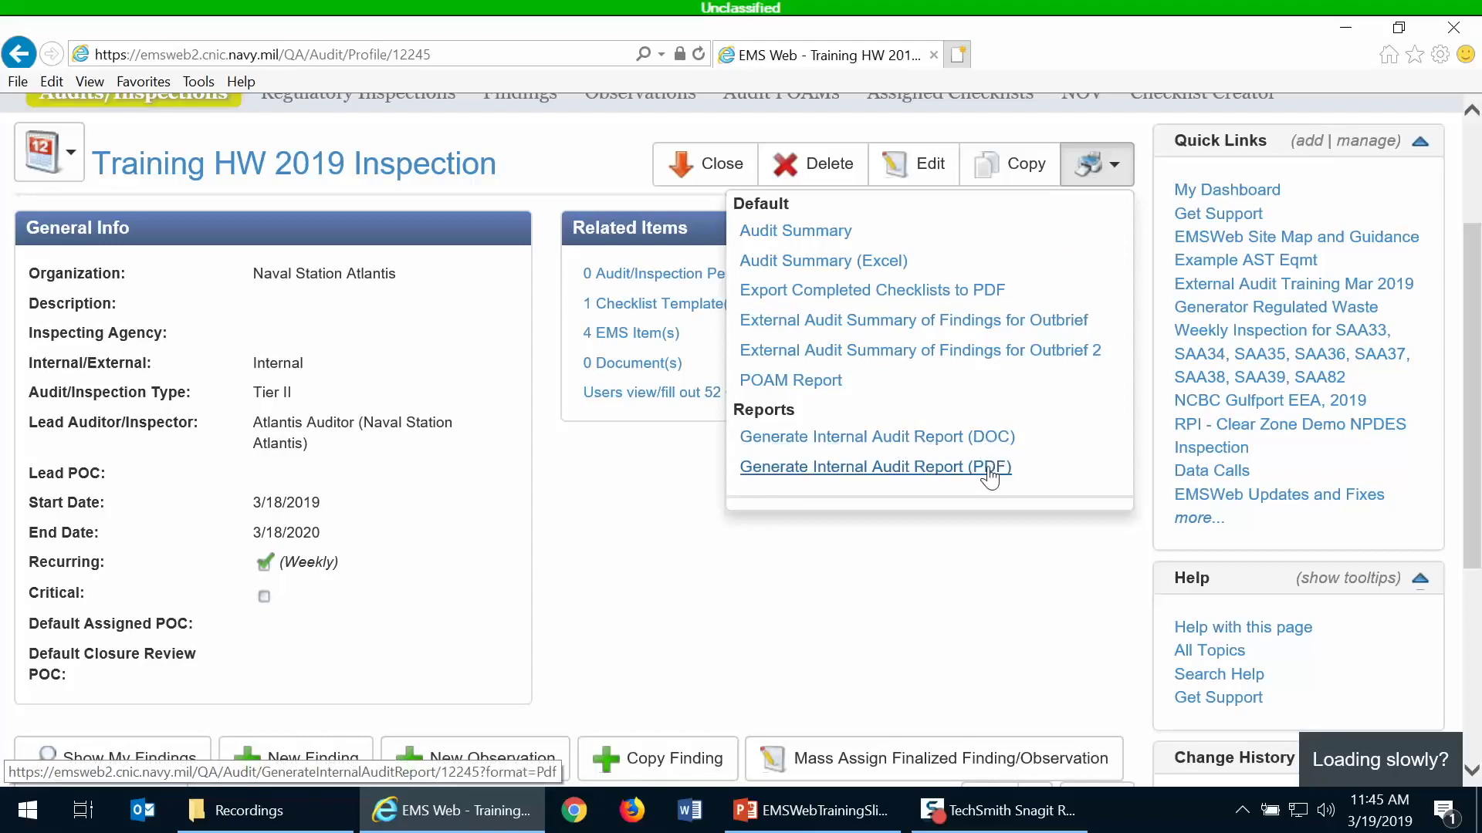
click(910, 438)
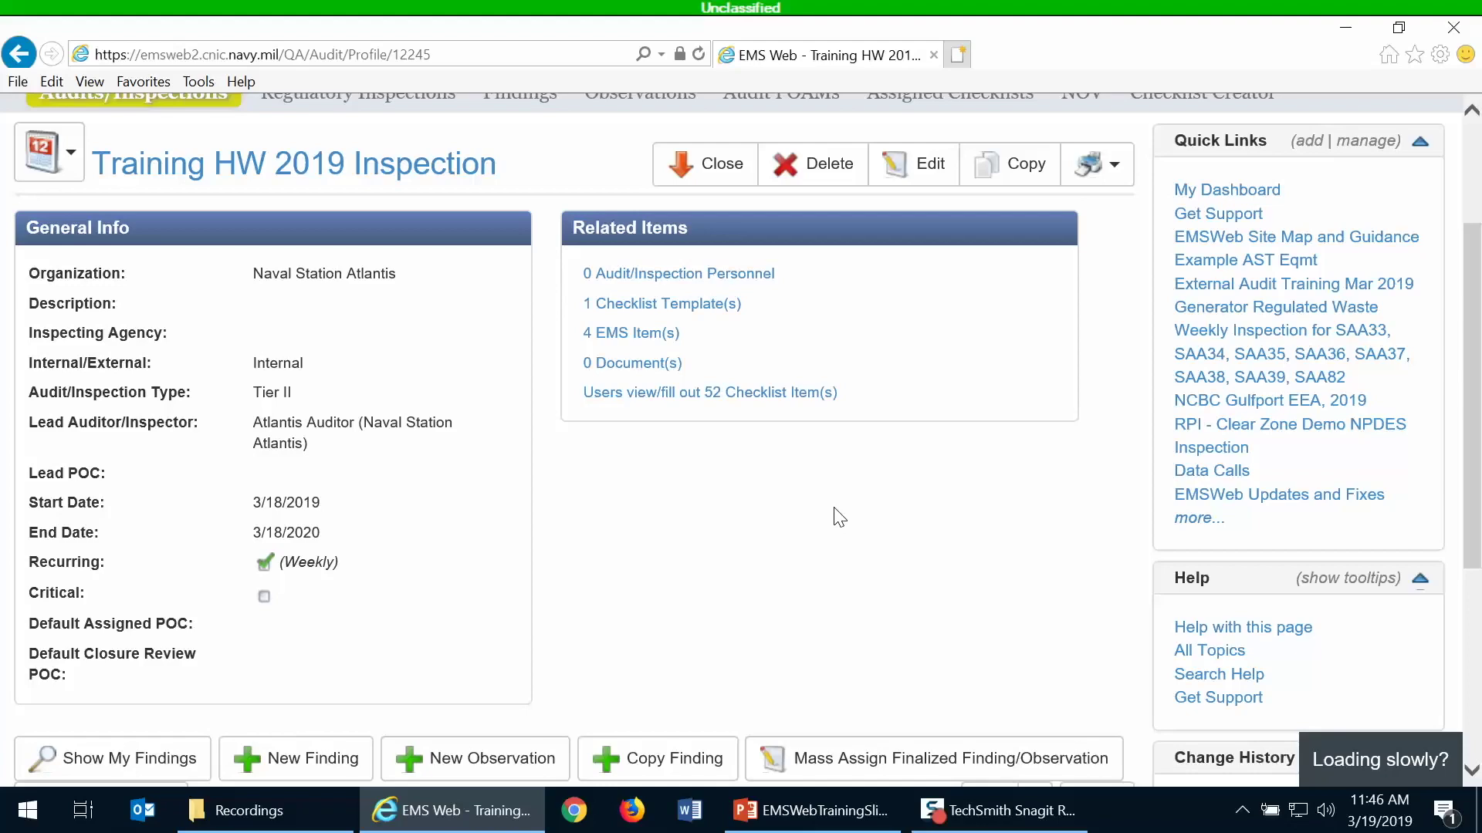
Examine the Findings & Observations list, change history and notes of the inspection profile.
scroll(835, 483, down, 5)
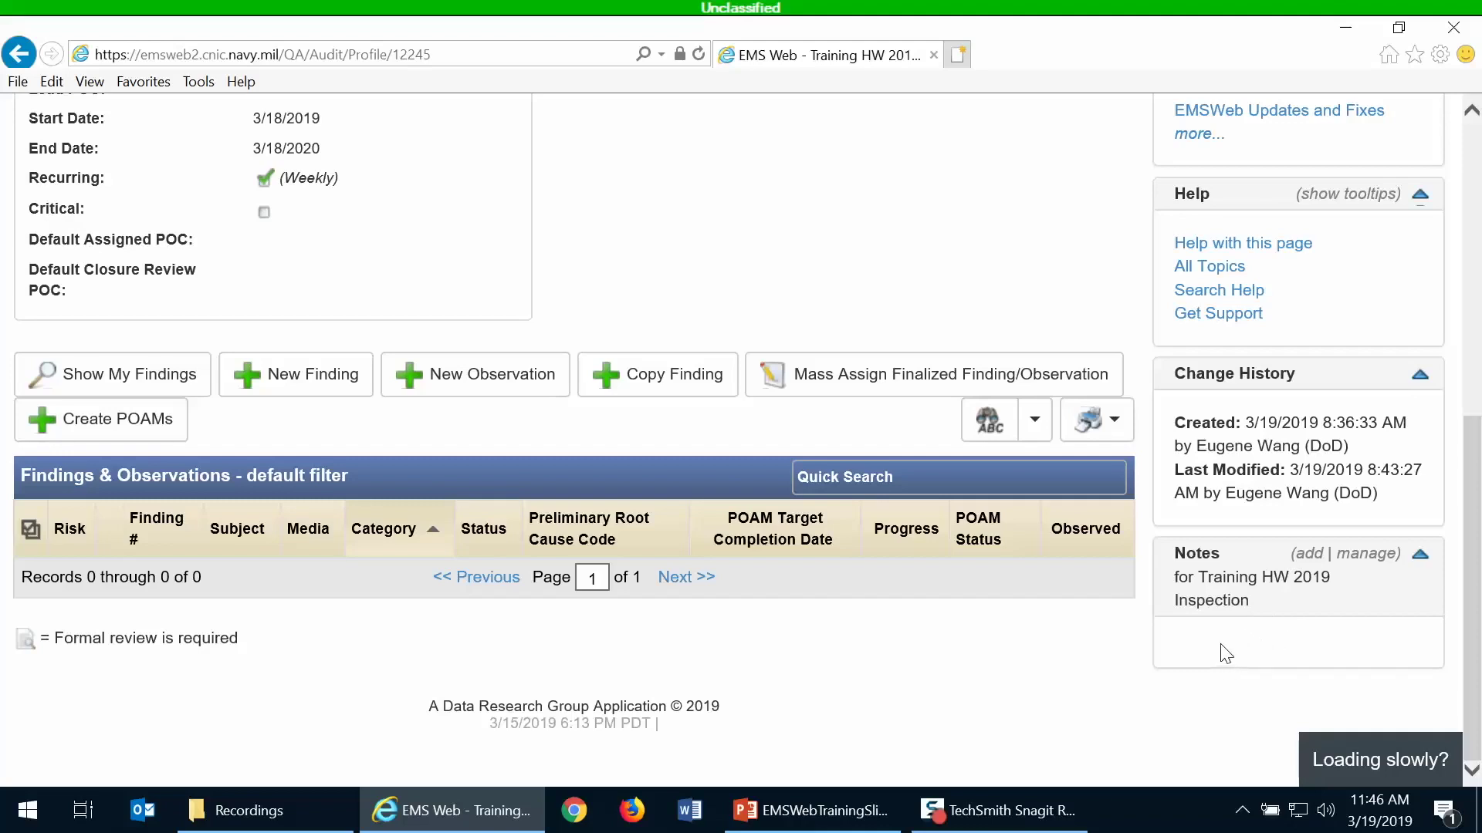
scroll(844, 304, up, 5)
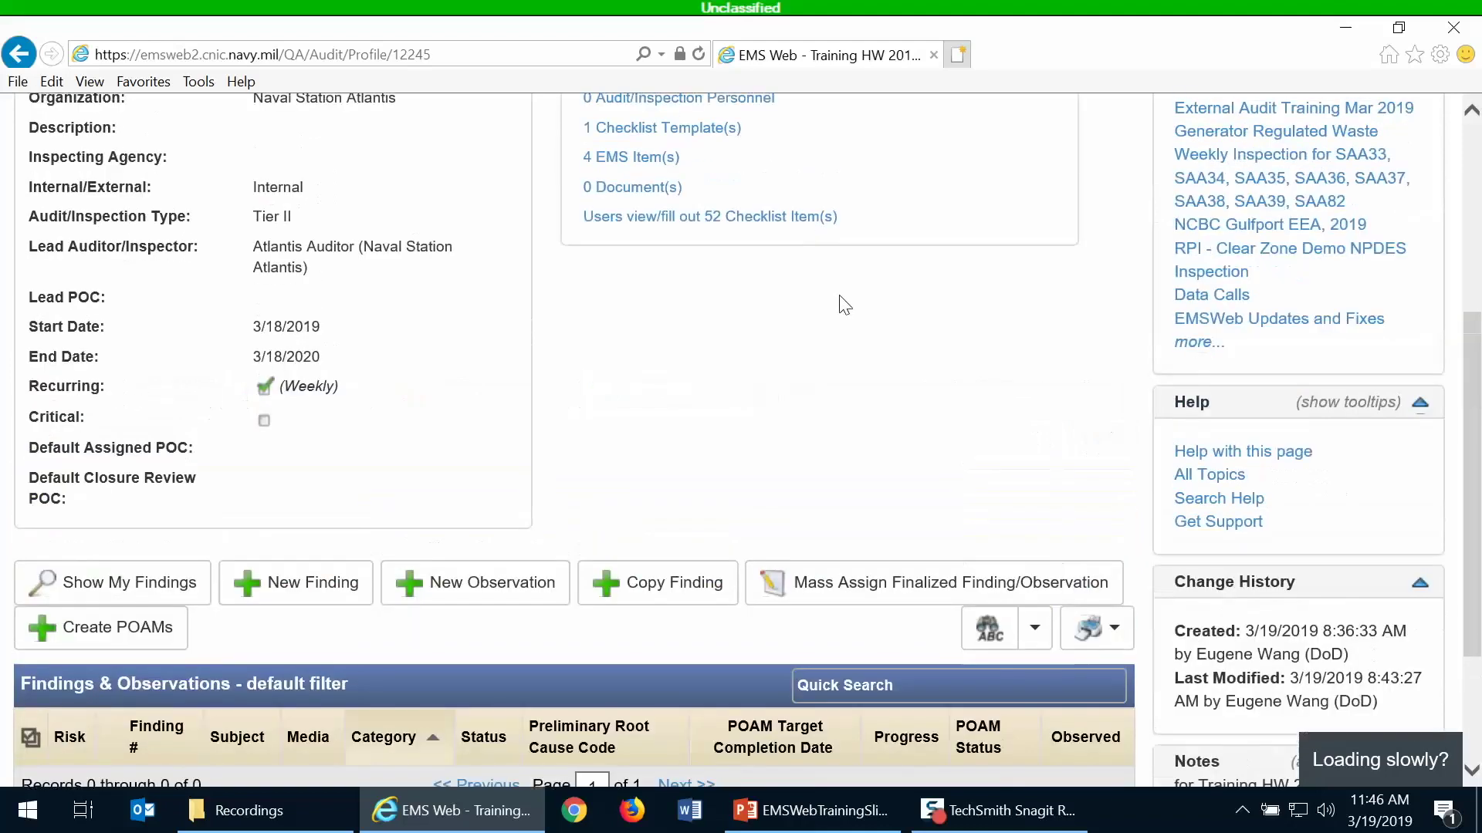
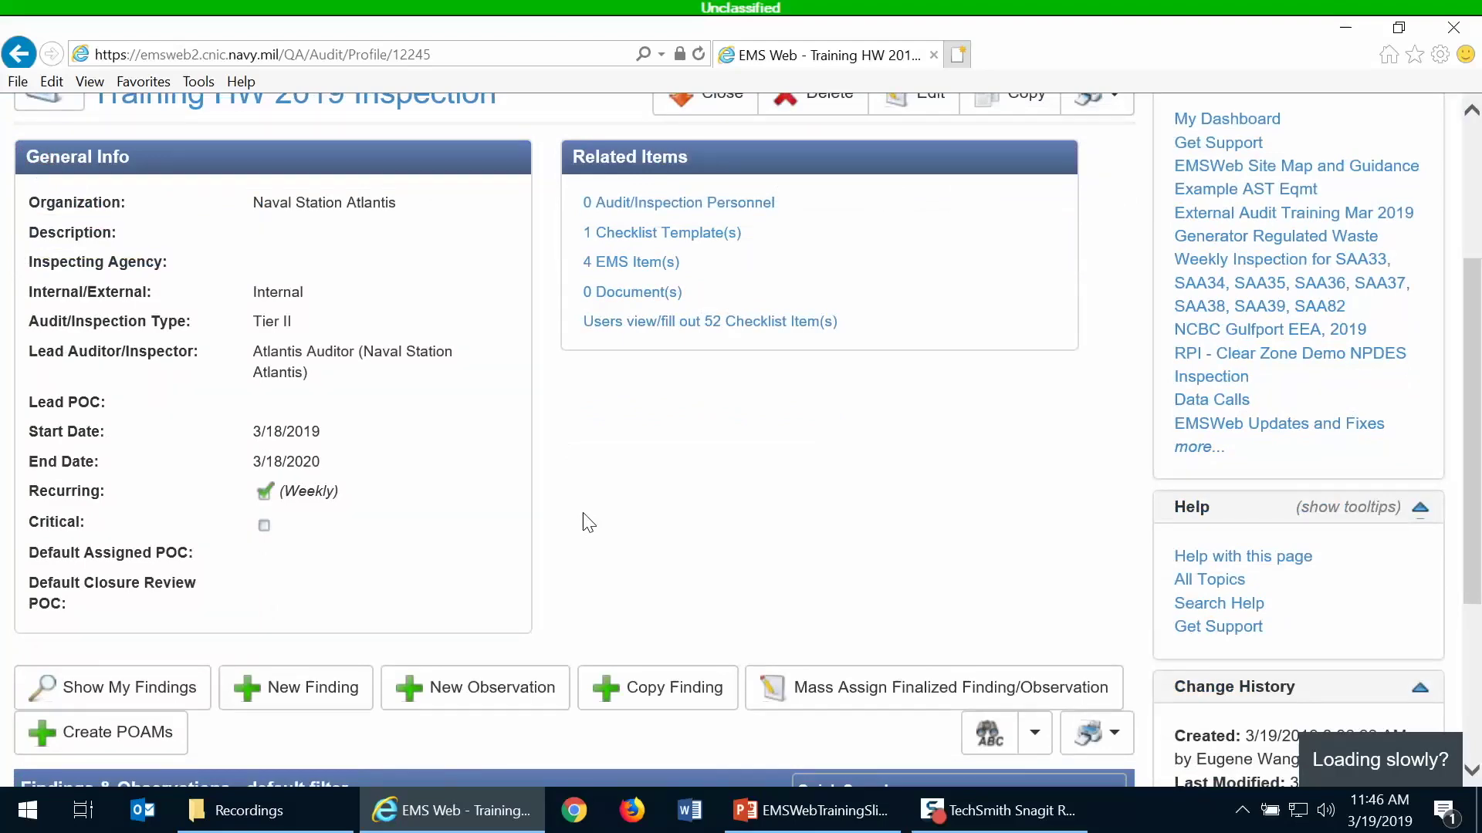
scroll(586, 521, up, 2)
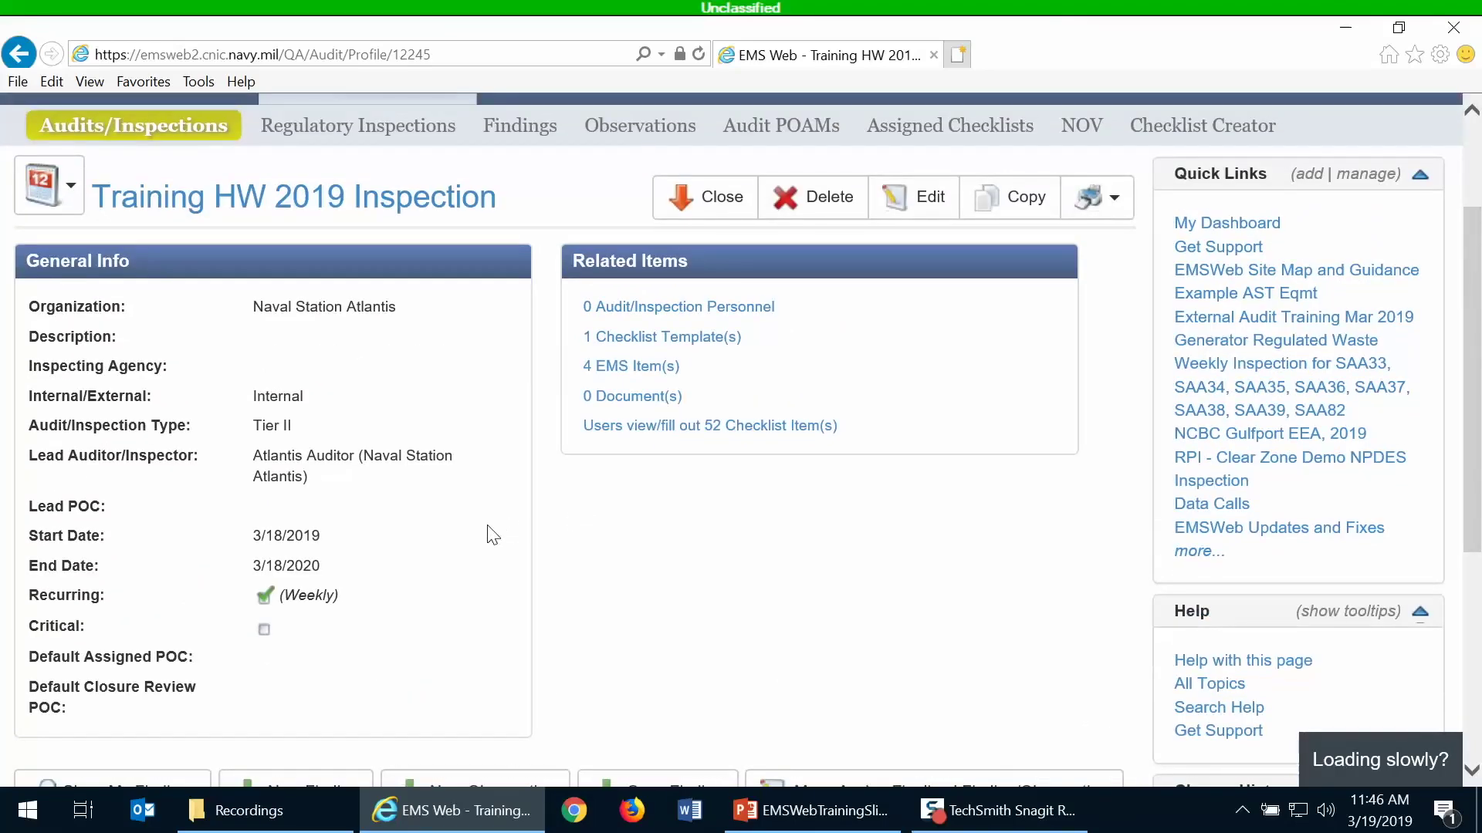
View the inspection's assigned checklist templates and its EMS items, returning to the inspection profile after each.
click(612, 340)
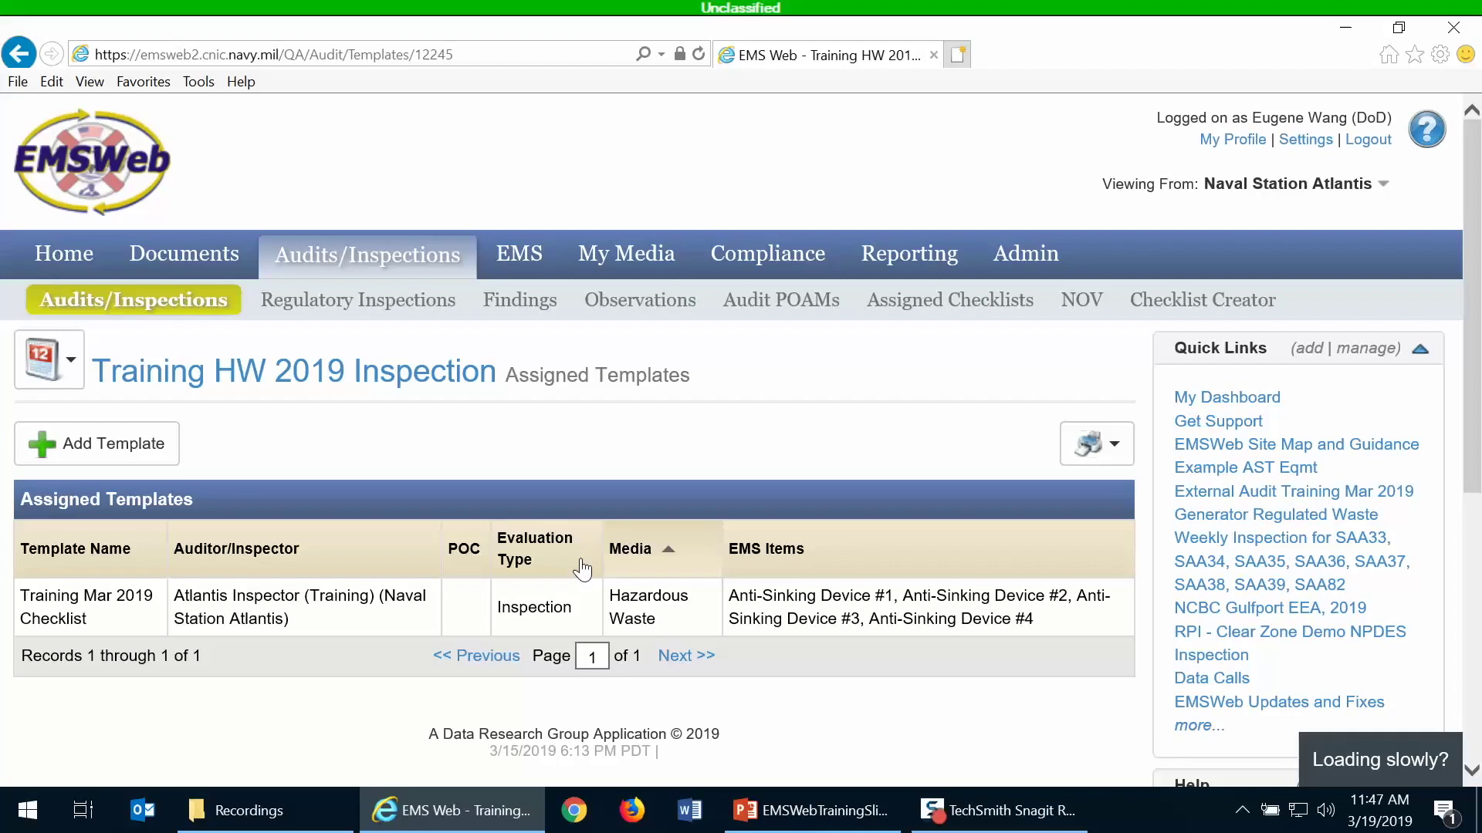
click(358, 376)
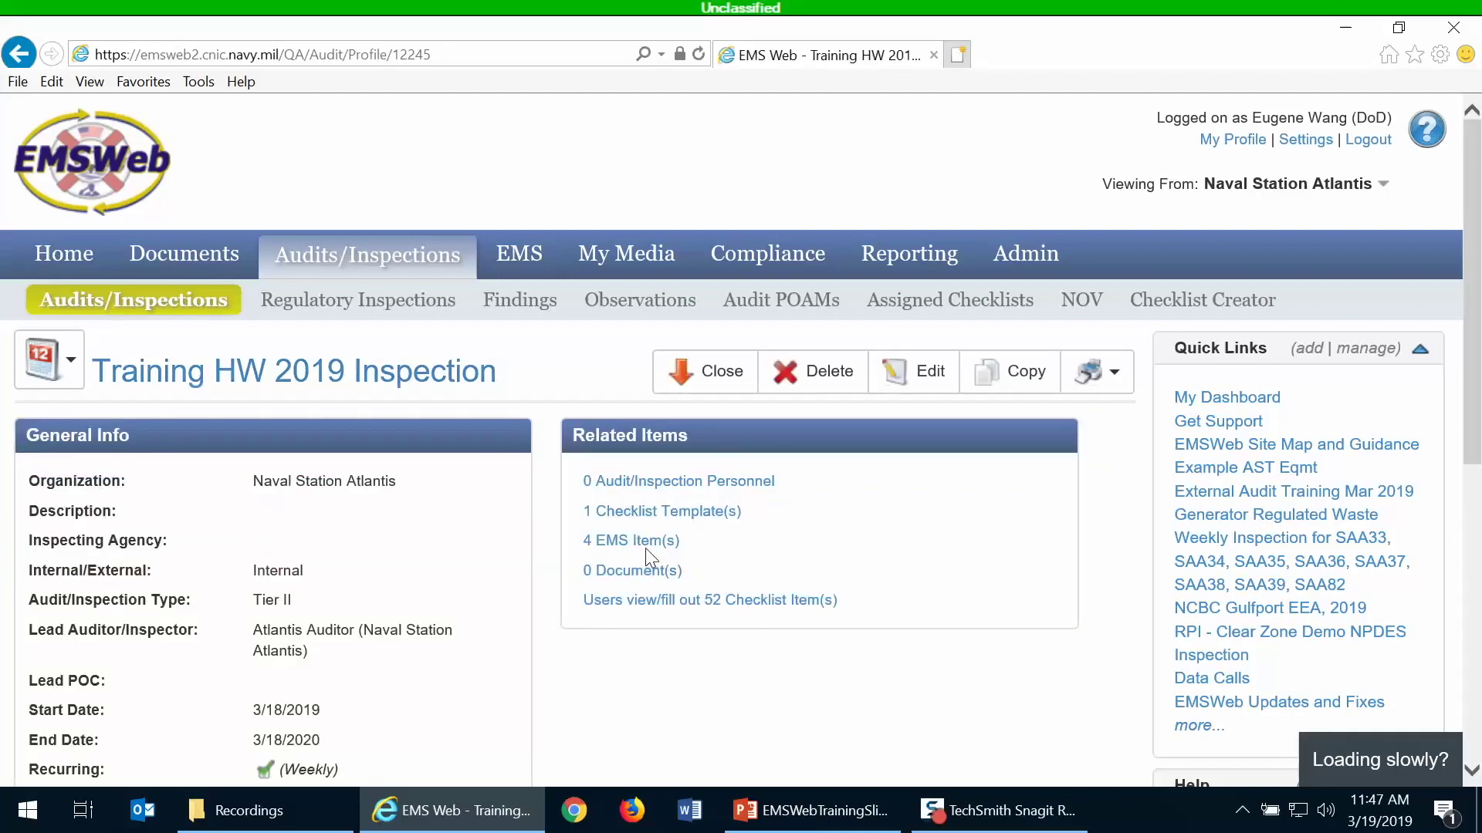
click(635, 544)
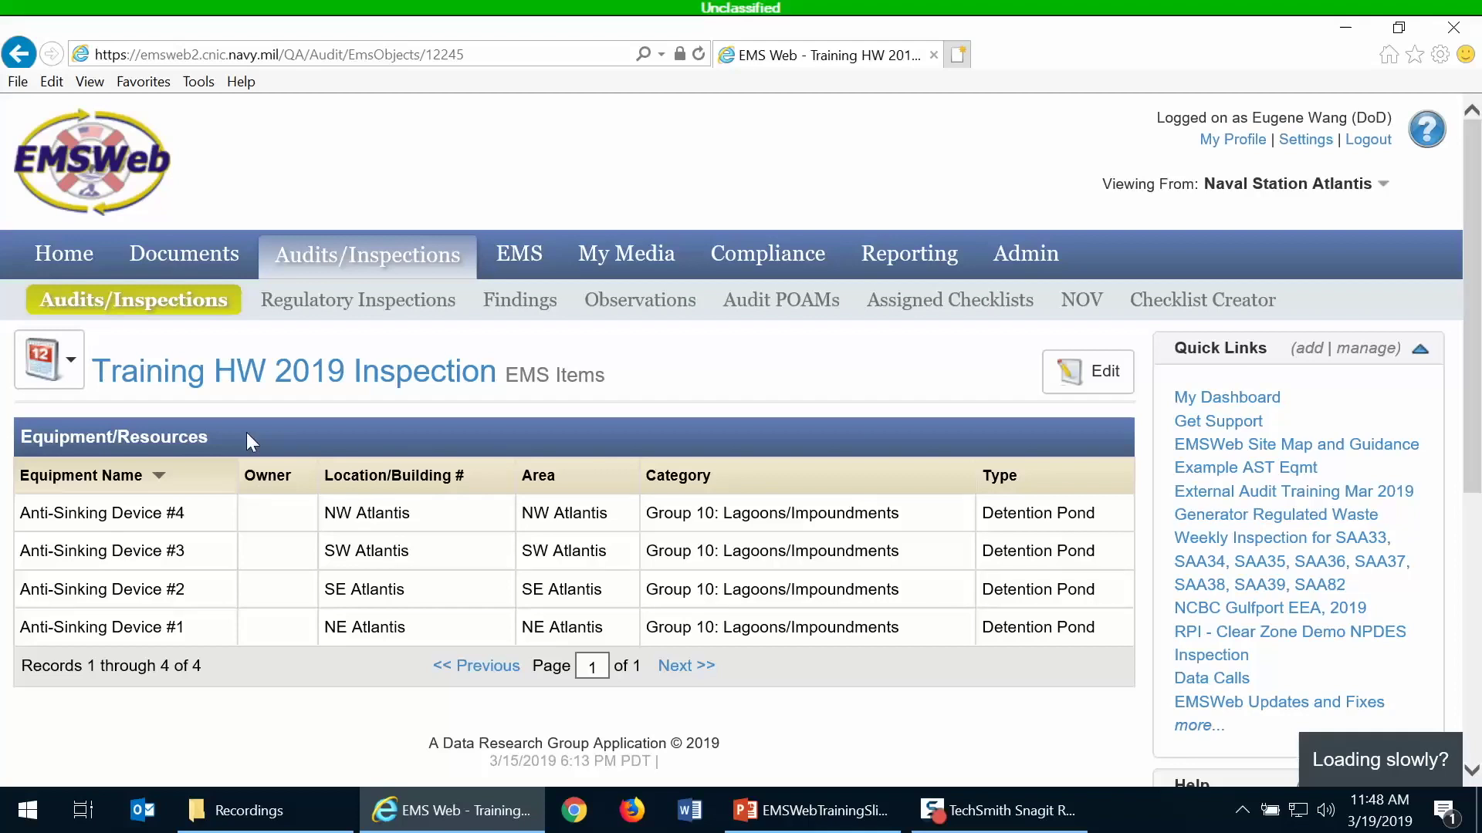
click(231, 372)
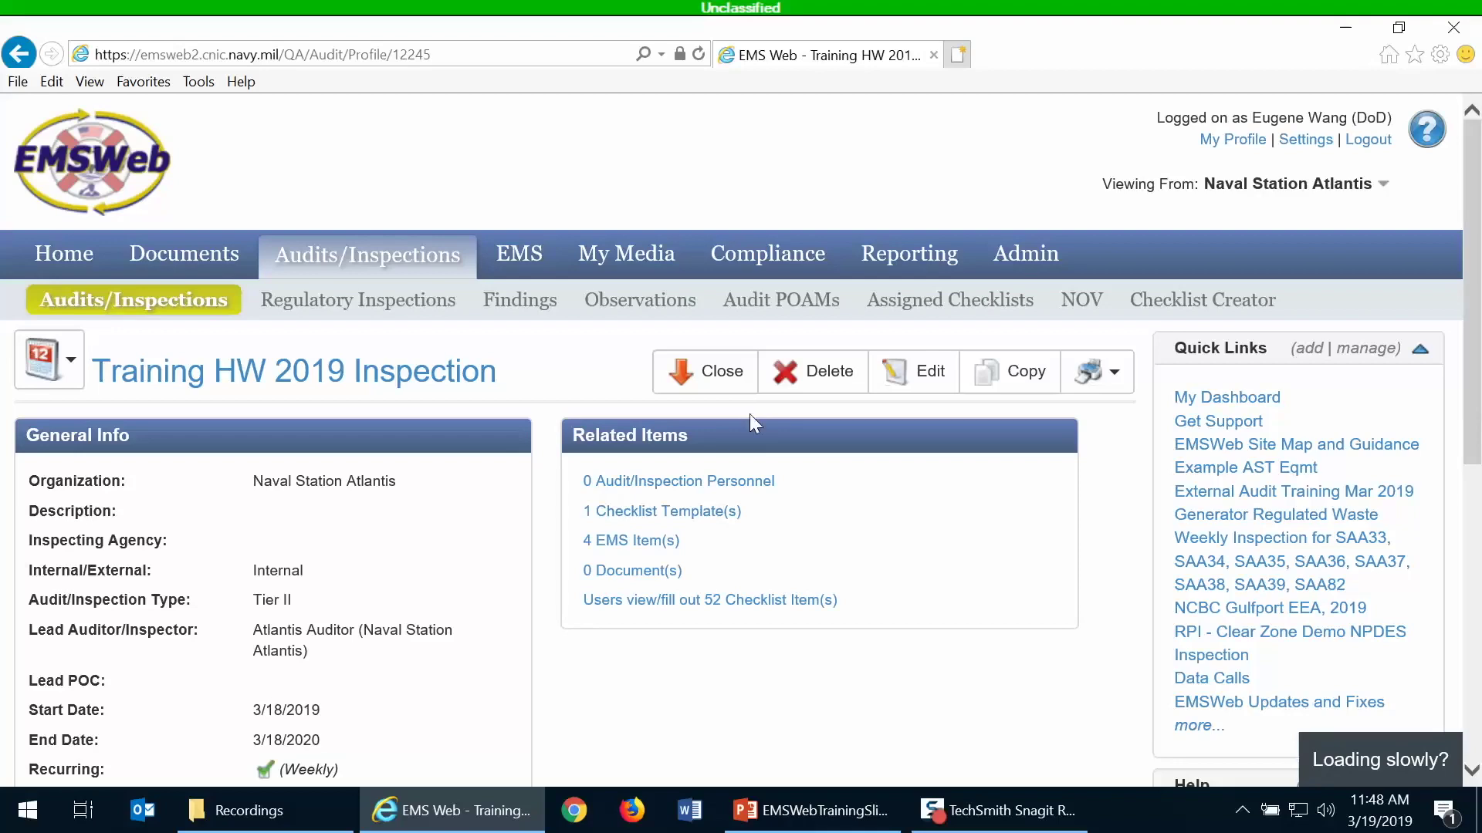
scroll(750, 416, down, 3)
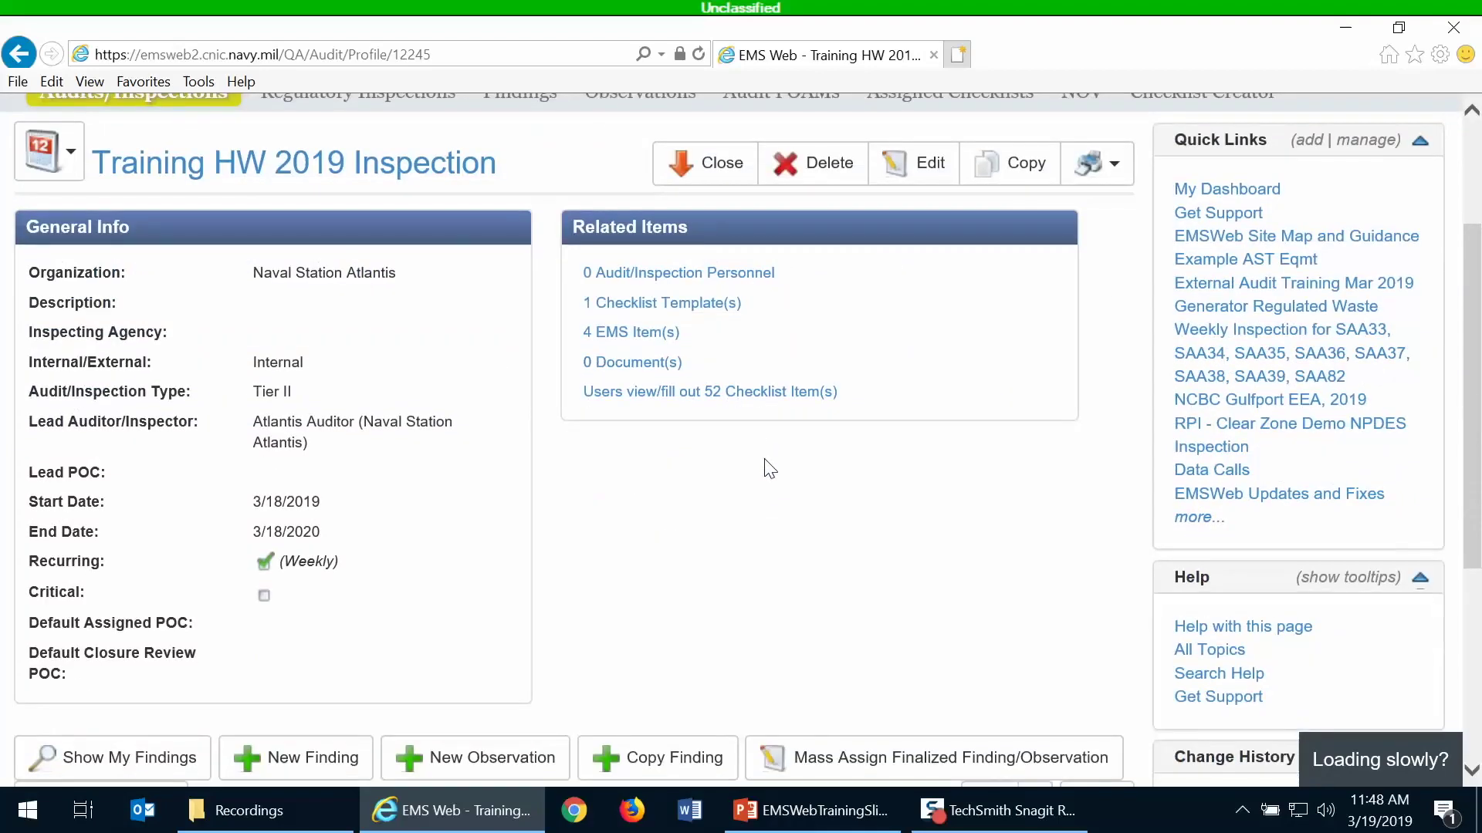